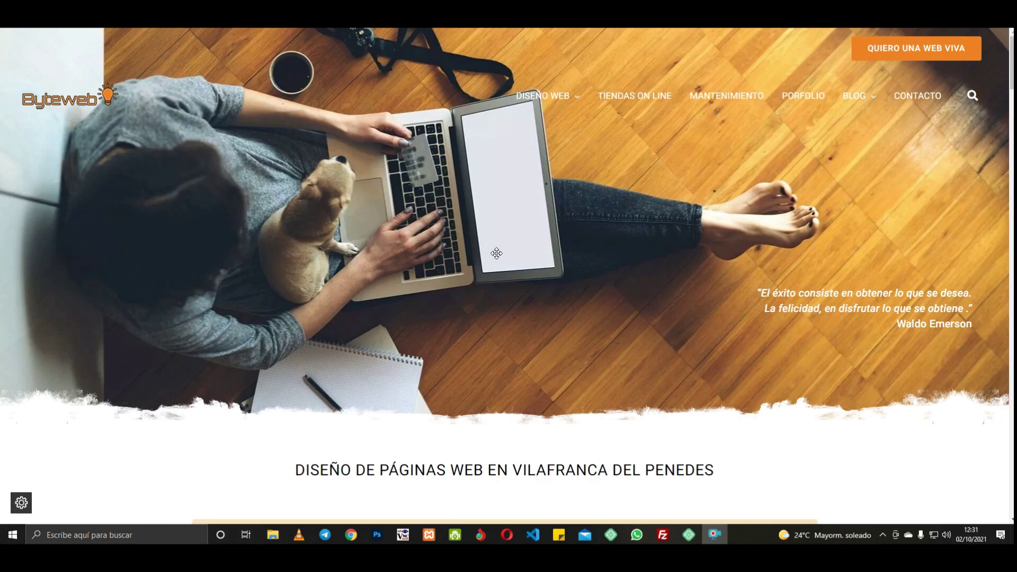
Step: Drop the Formulario widget into the empty section and delete its Nombre field
click(228, 10)
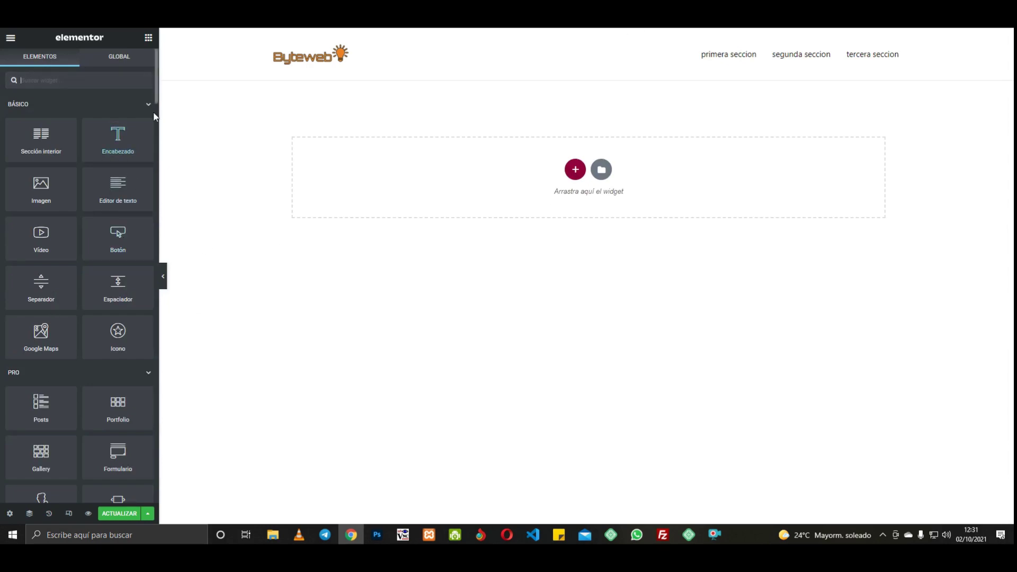
scroll(156, 97, down, 8)
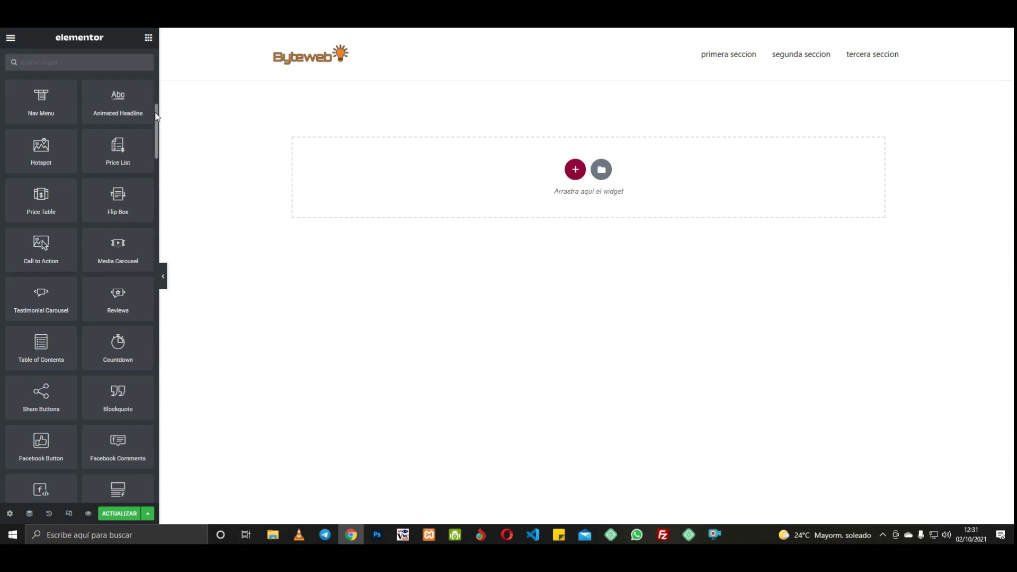
scroll(118, 317, up, 6)
drag(122, 347, 447, 177)
drag(555, 139, 553, 146)
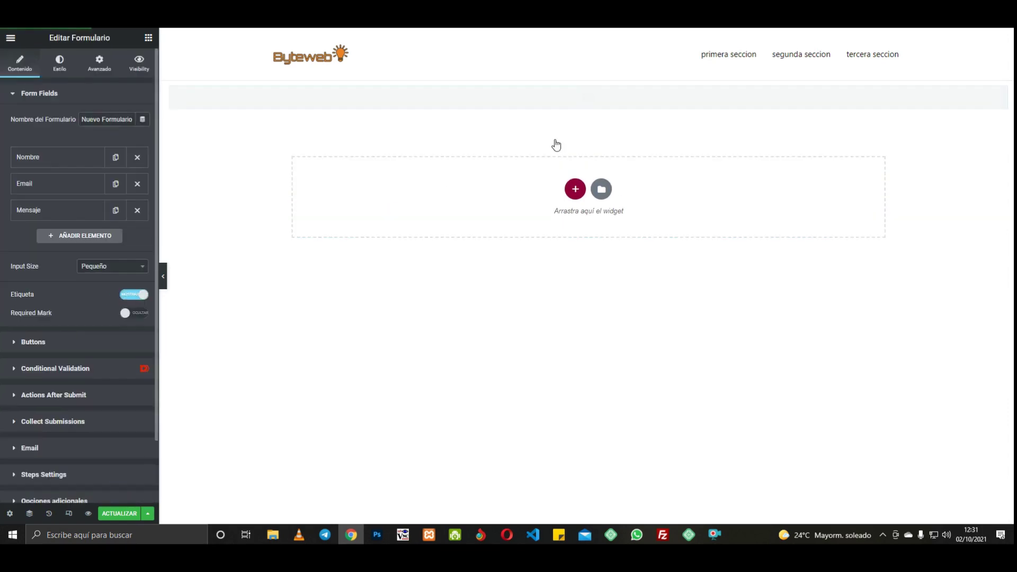
click(138, 159)
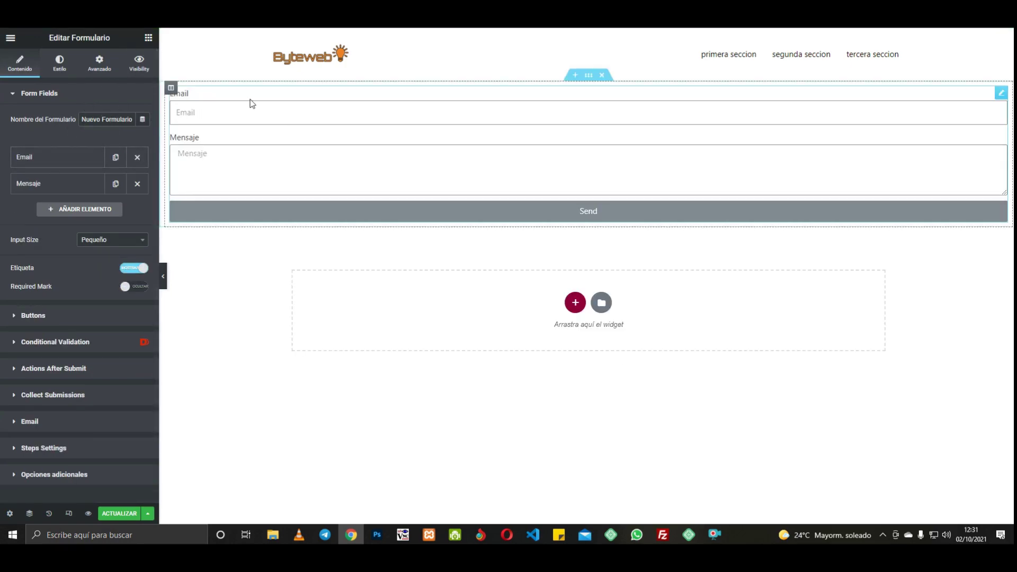
Step: Add a Tel field labelled Telefono, with placeholder telefono and field ID telefono
click(66, 211)
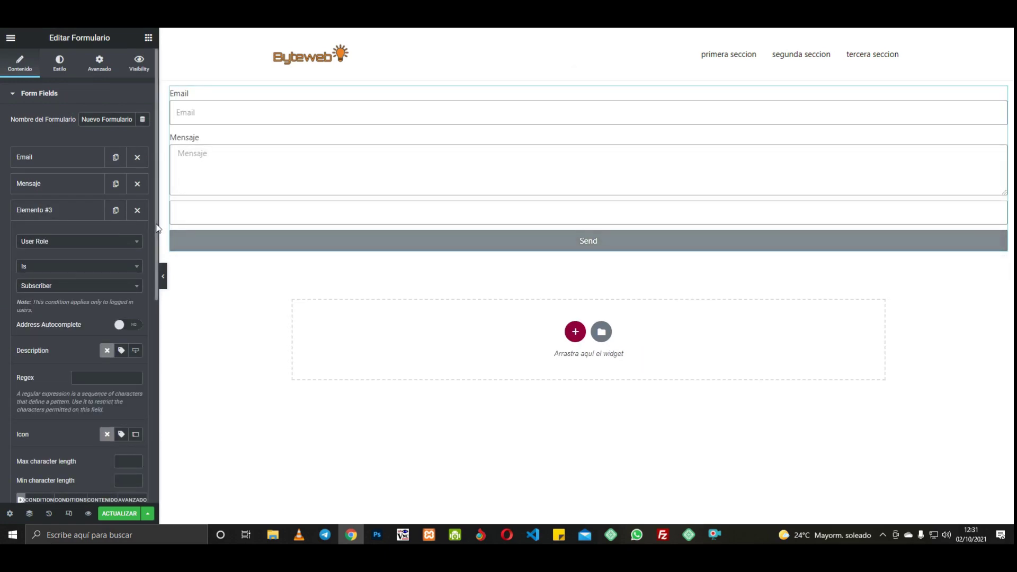
scroll(128, 353, down, 4)
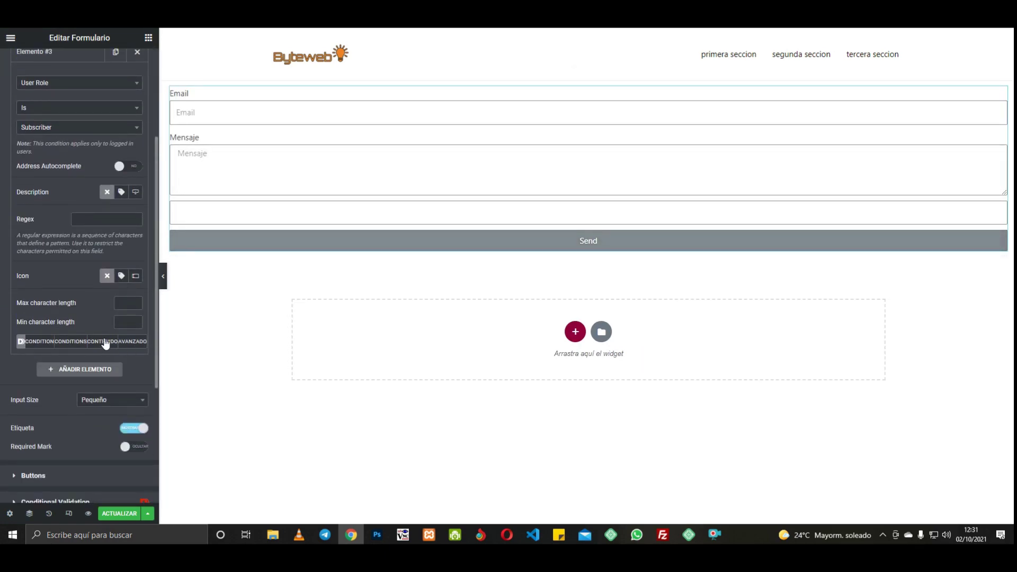
click(103, 341)
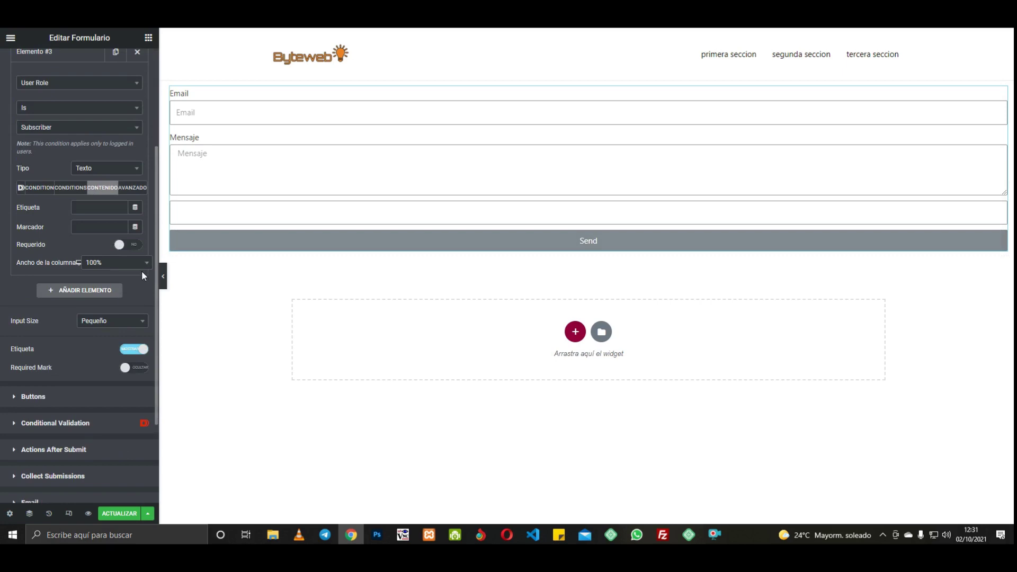
click(101, 171)
click(88, 274)
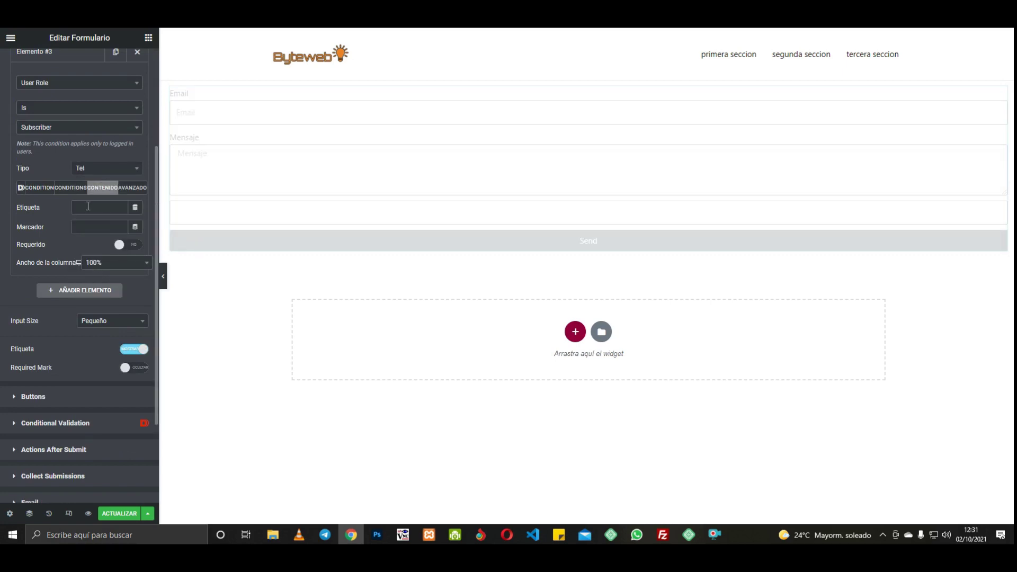
text(Telefono)
click(83, 228)
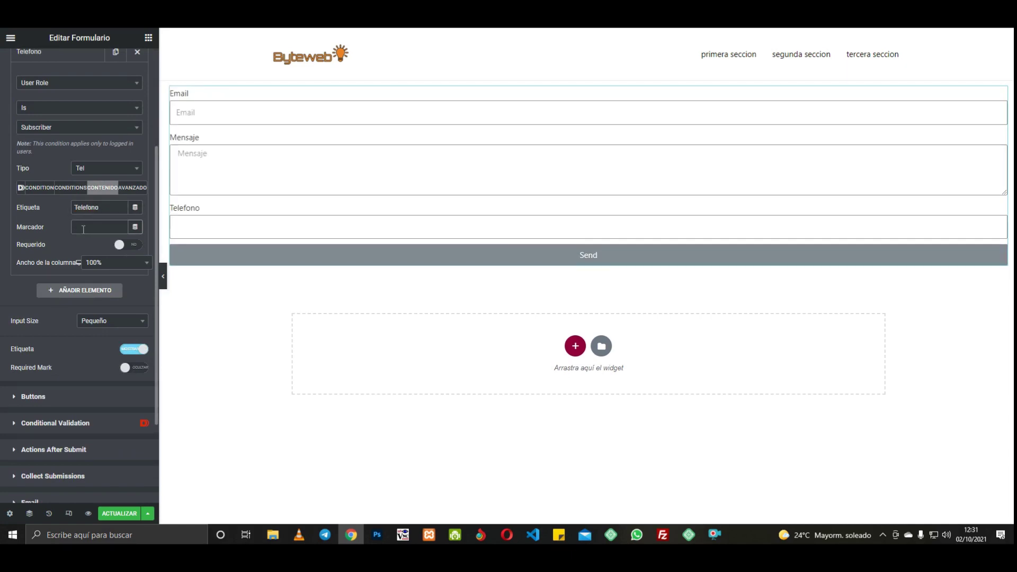
text(telefono)
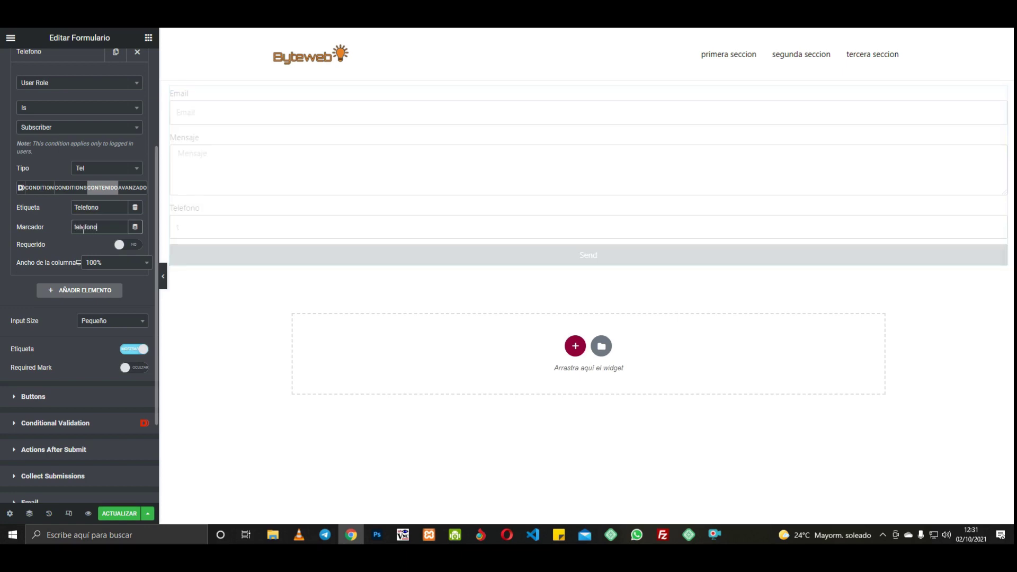
click(132, 187)
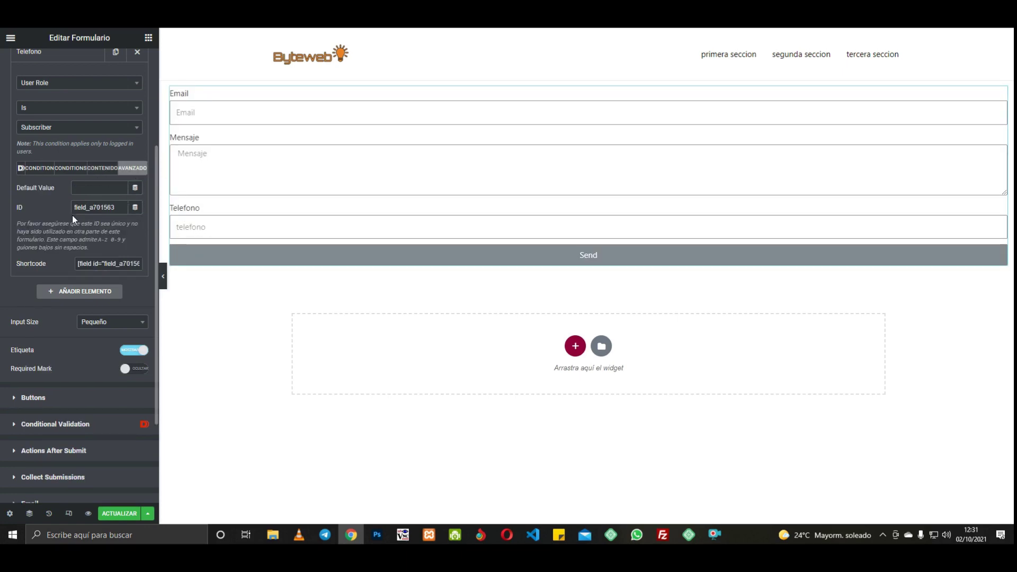
drag(122, 207, 50, 206)
text(te)
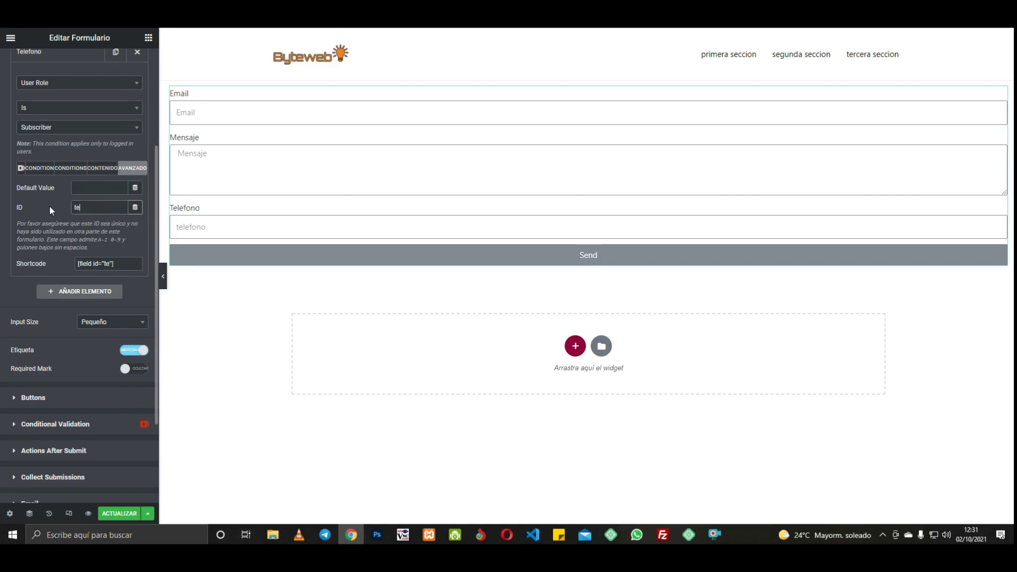
text(lefono)
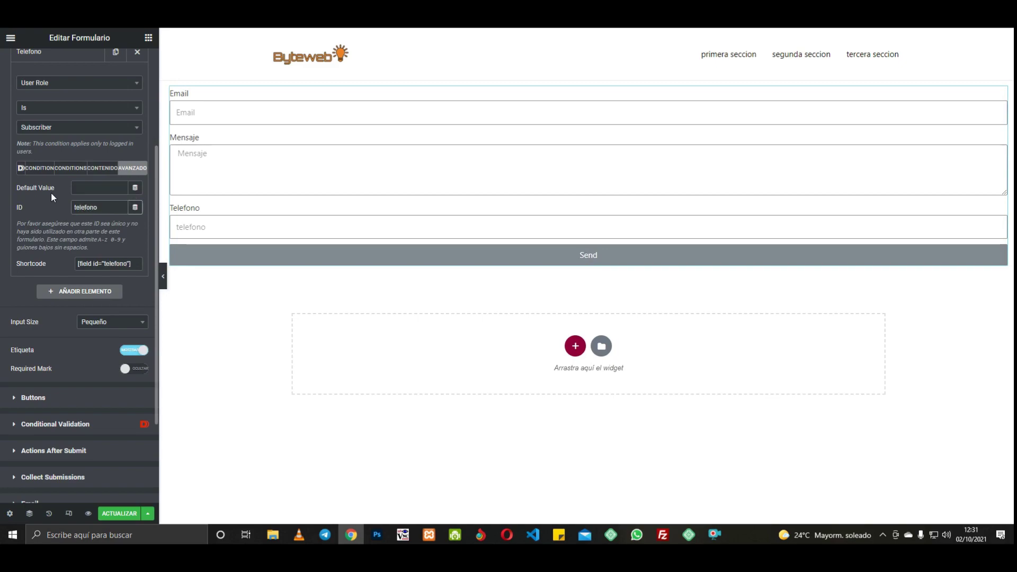
click(79, 291)
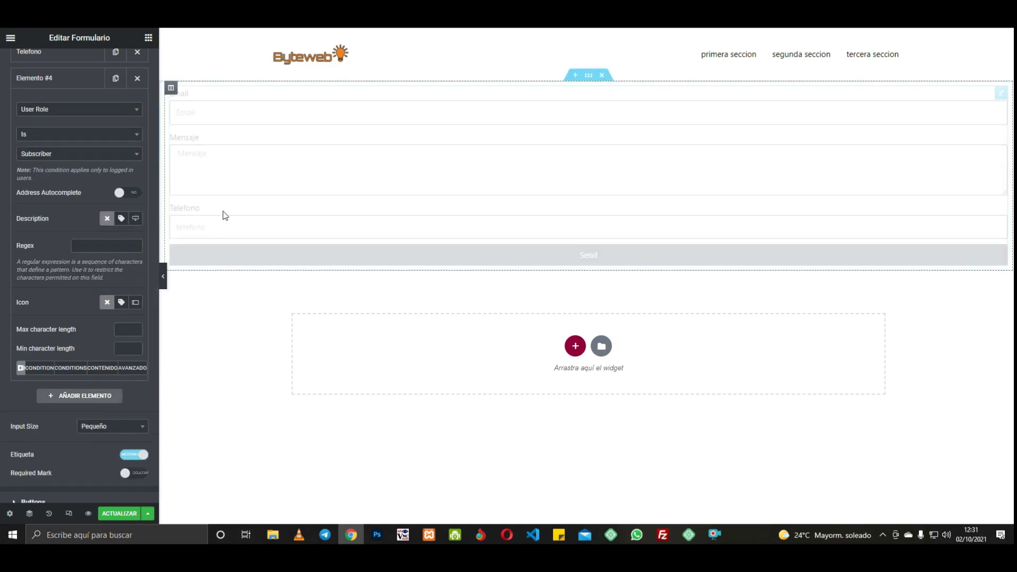
Step: Make the new field a Seleccionar dropdown labelled Especialidad with options Diseño web, Seo, Marketing
click(102, 368)
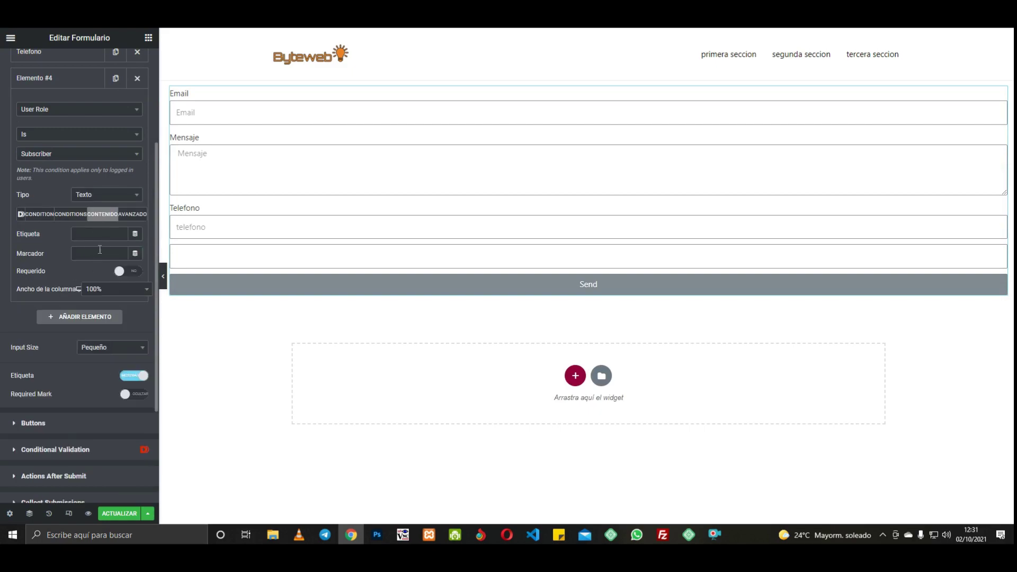
click(117, 196)
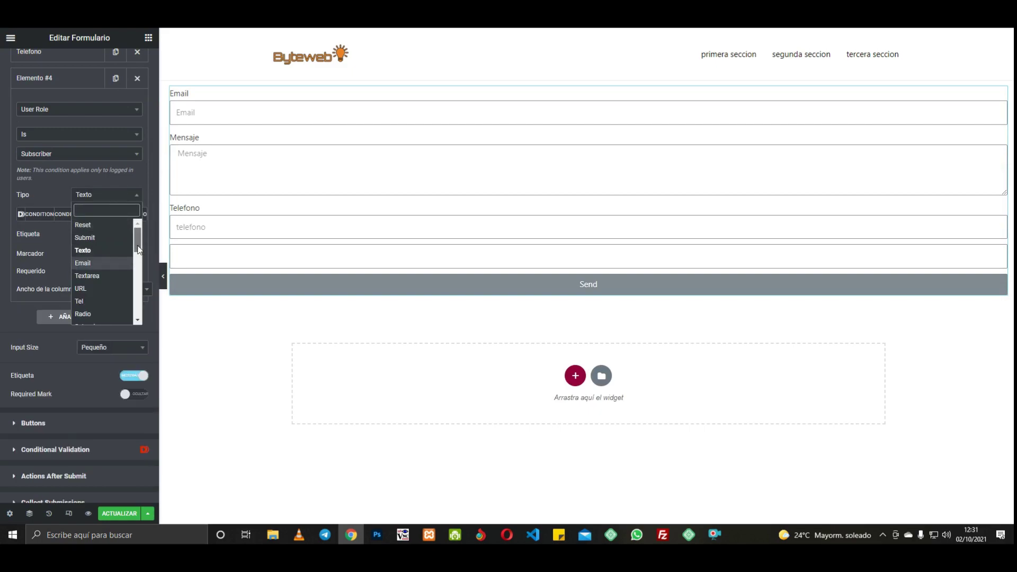
scroll(139, 250, down, 2)
click(112, 281)
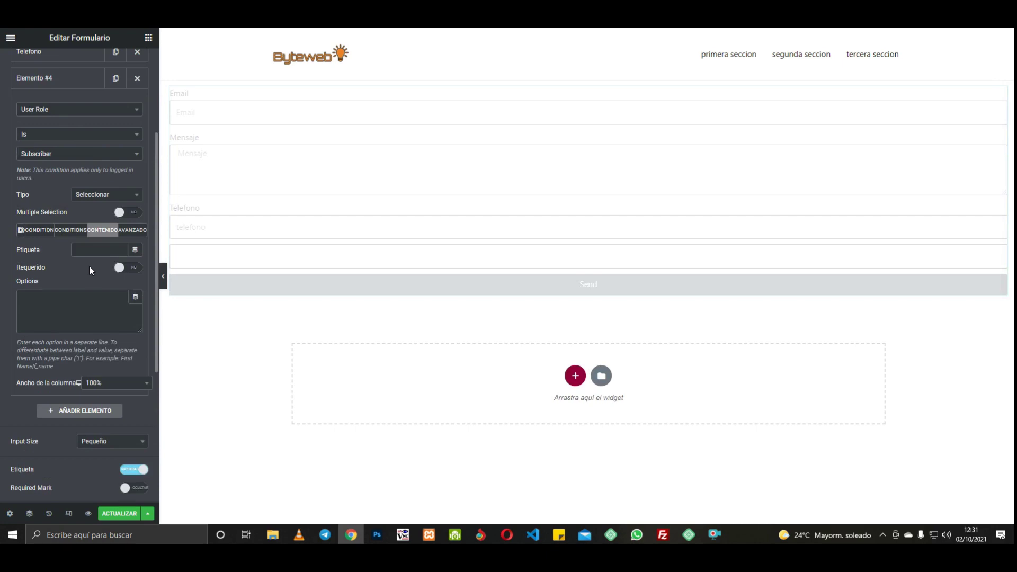
click(94, 252)
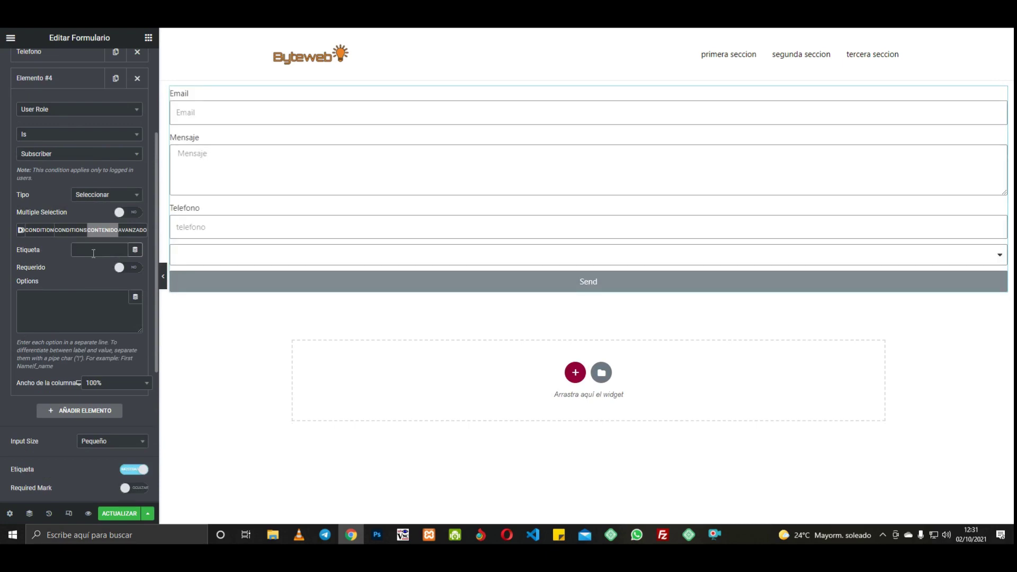
text(Especi)
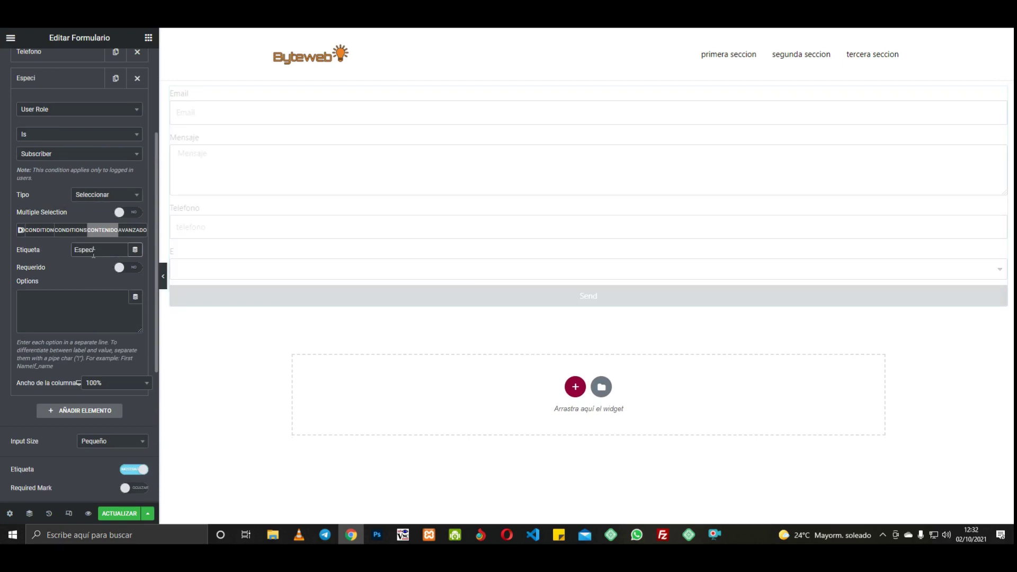
text(alidad)
click(69, 311)
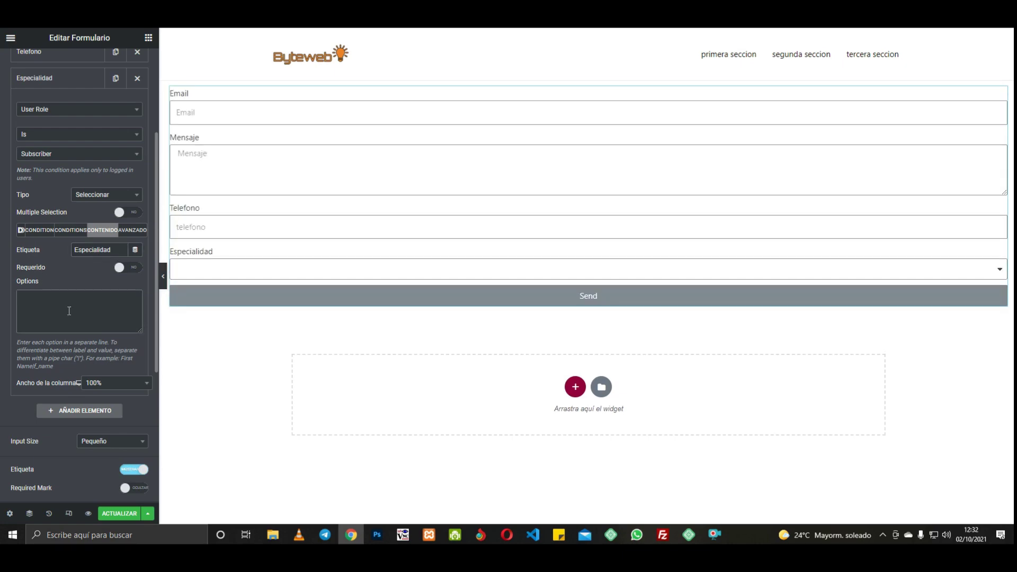
text(Dise)
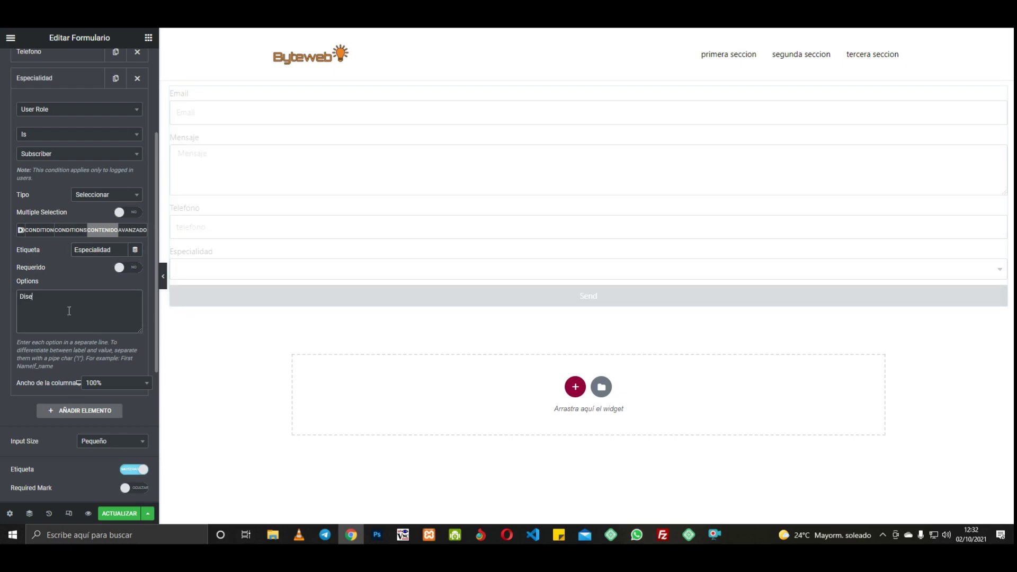
text(ño web)
key(Return)
text(Seo Mar)
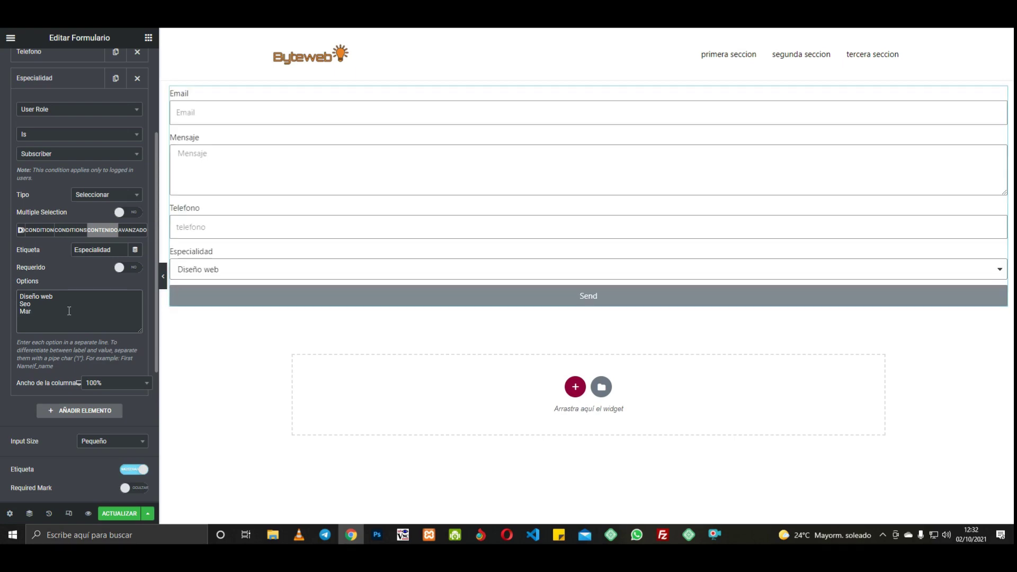
text(keting)
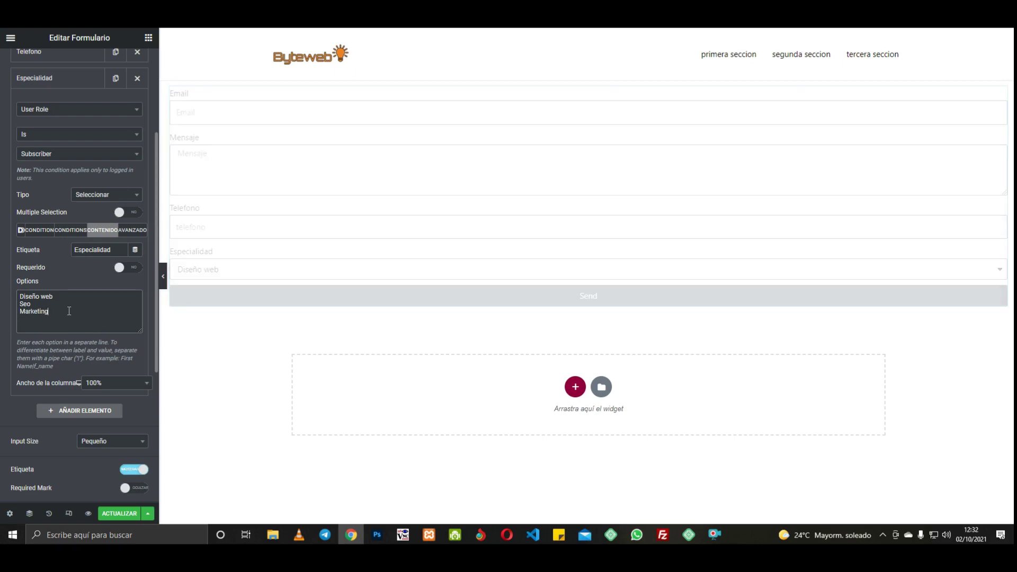
Step: Set the dropdown's field ID under Avanzado to especialidades
click(133, 233)
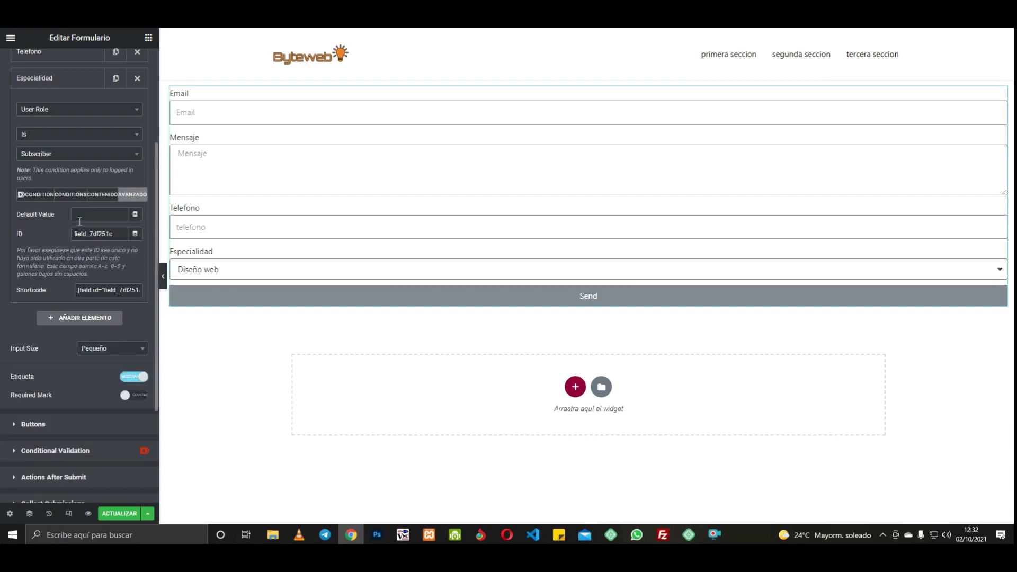
drag(113, 233, 68, 234)
text(especialidades)
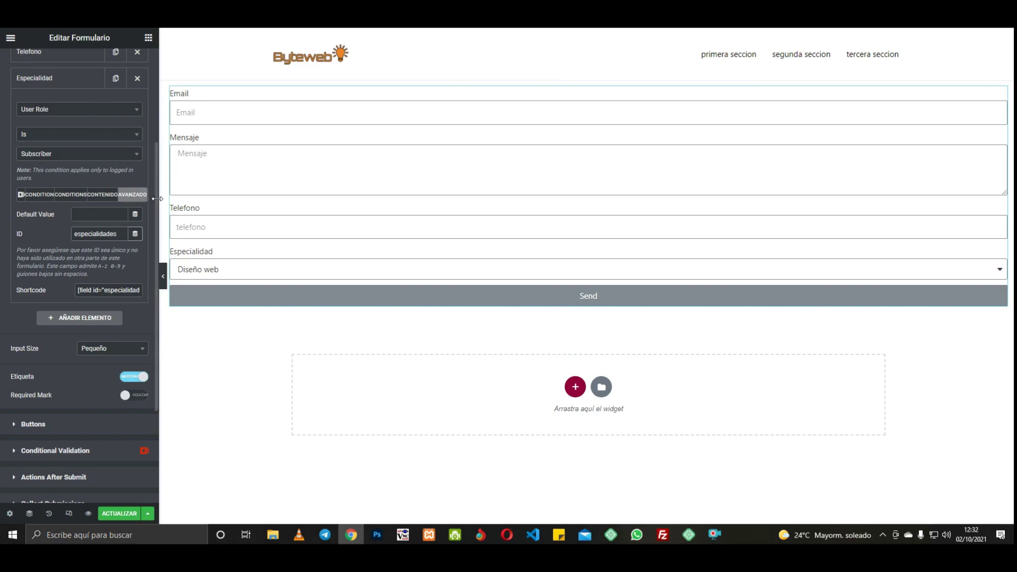
scroll(153, 136, up, 3)
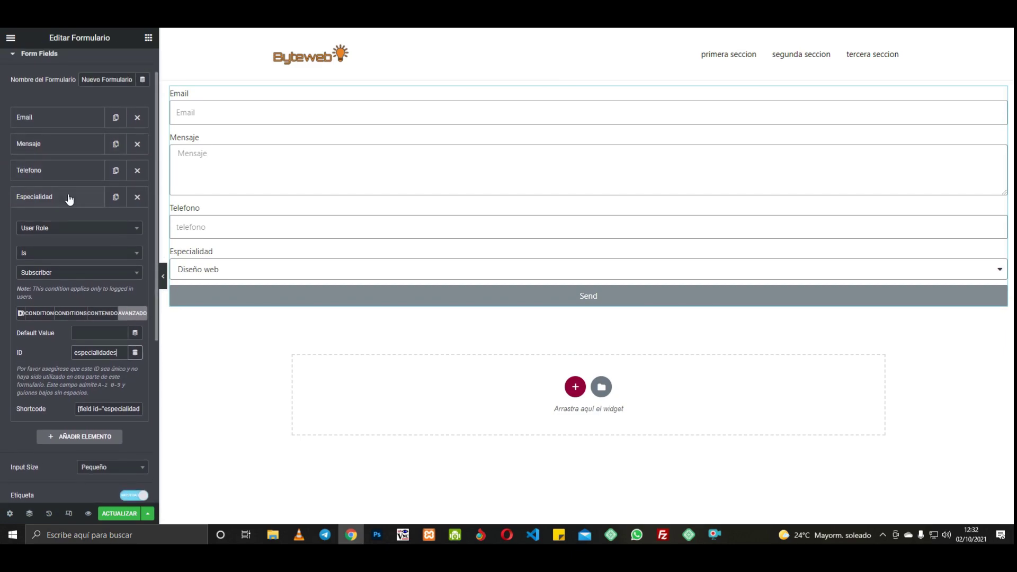
Step: Move Telefono and Especialidad above Mensaje, then save the page with ACTUALIZAR
click(68, 196)
drag(46, 170, 48, 139)
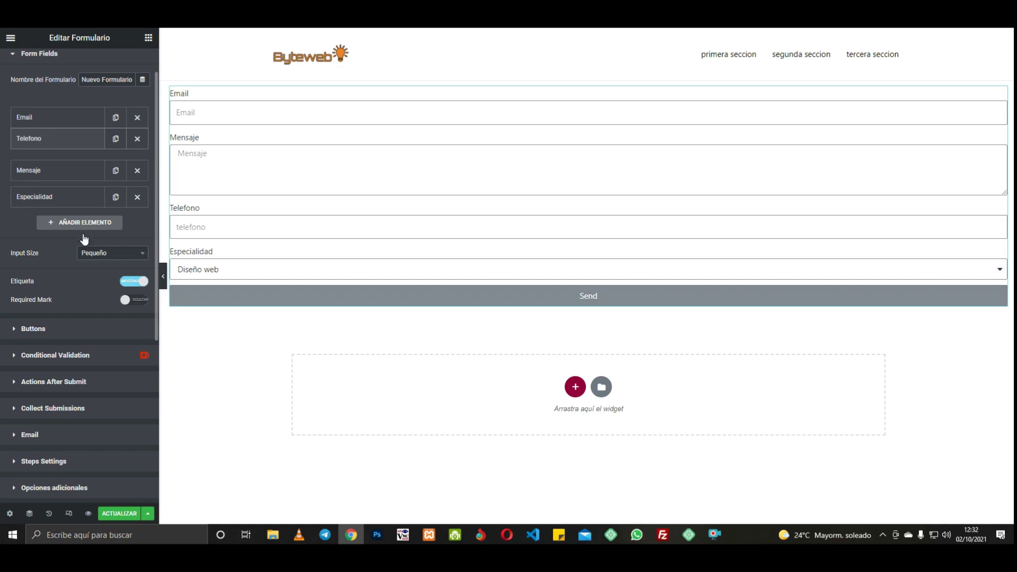
drag(49, 201, 47, 172)
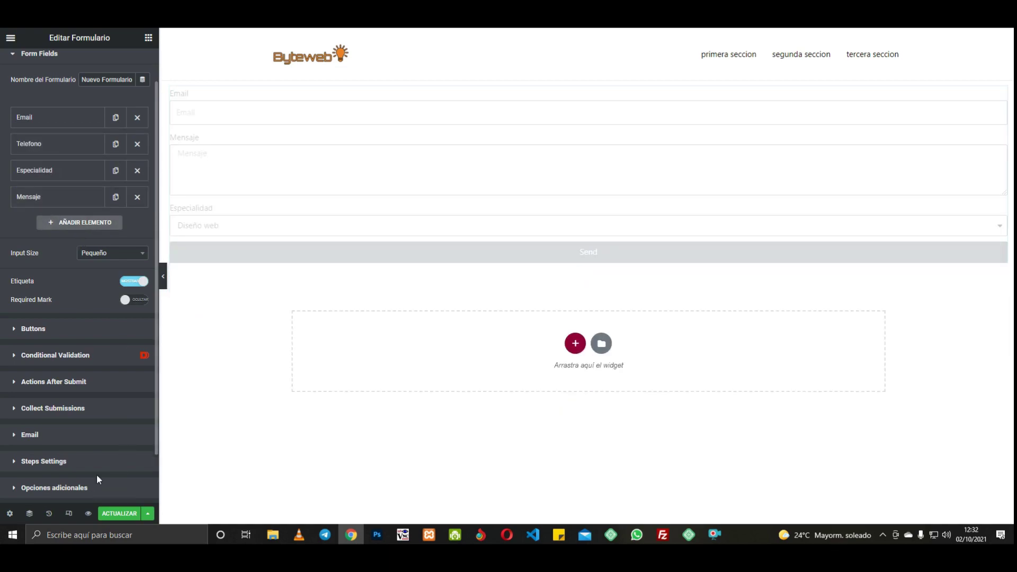
click(116, 514)
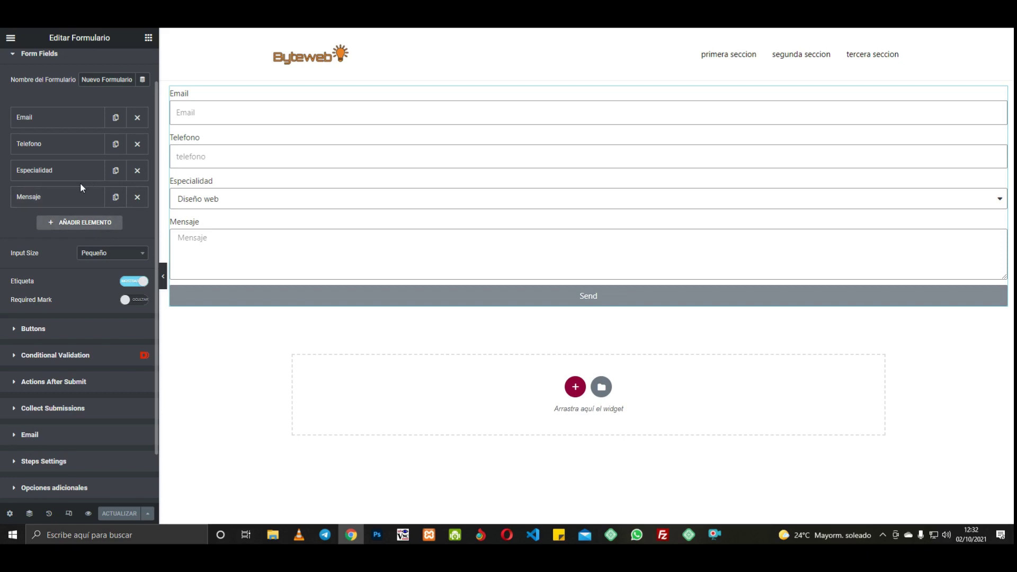
Step: Replace Collect Submissions and Email with a PDF Generator action and expand its settings
click(53, 382)
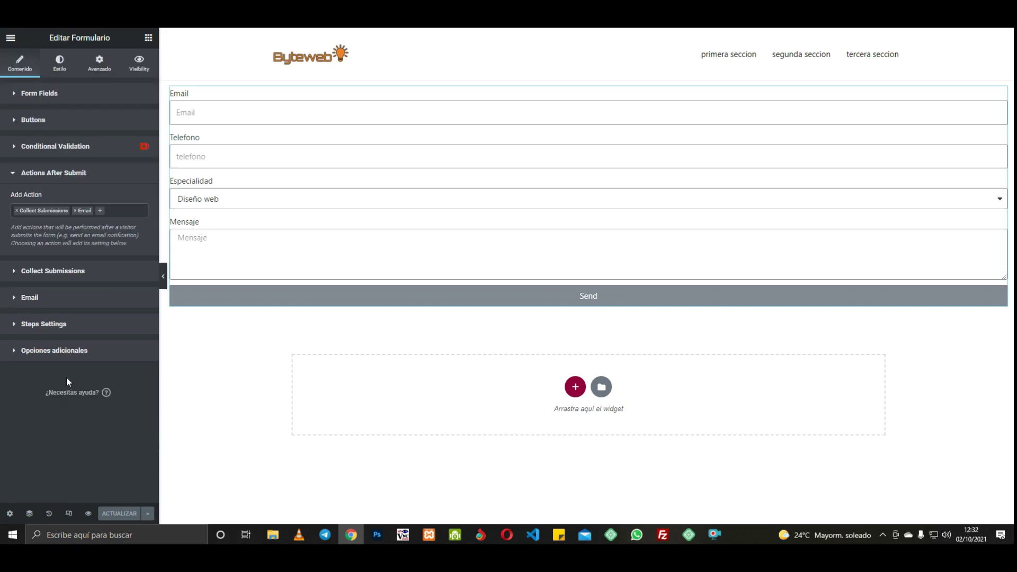
click(17, 211)
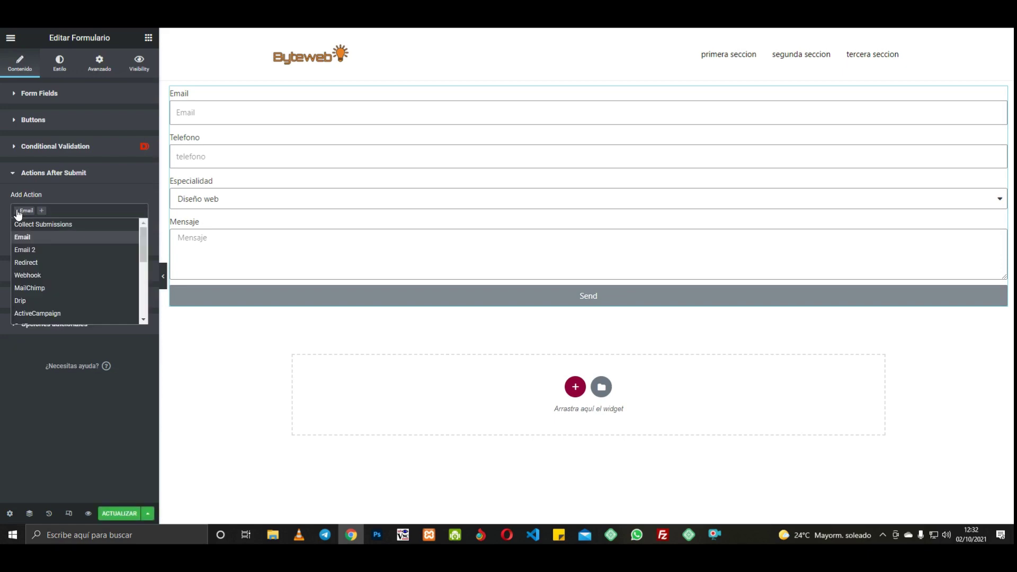
click(17, 212)
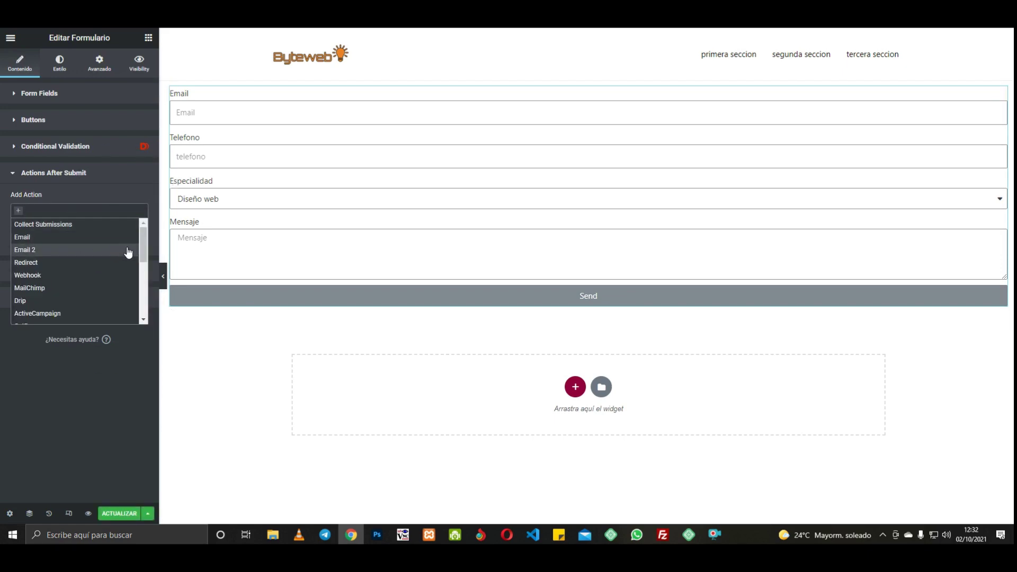
drag(141, 243, 141, 280)
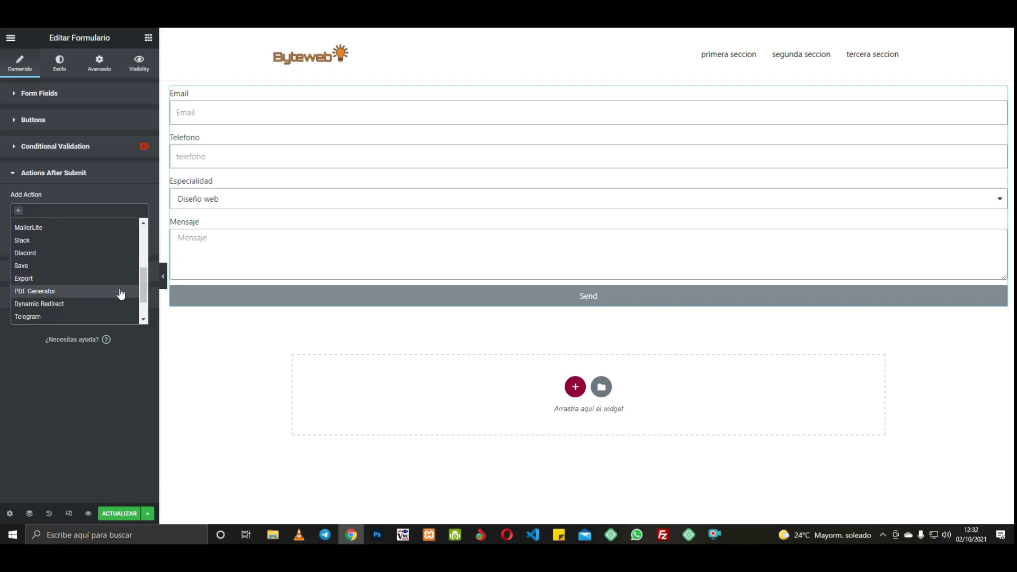
click(61, 292)
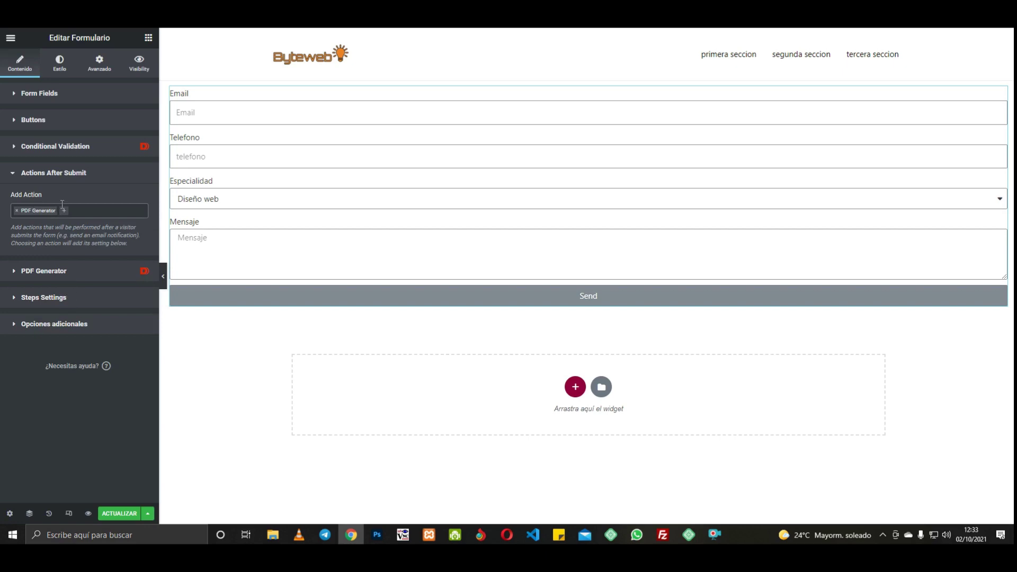
click(51, 273)
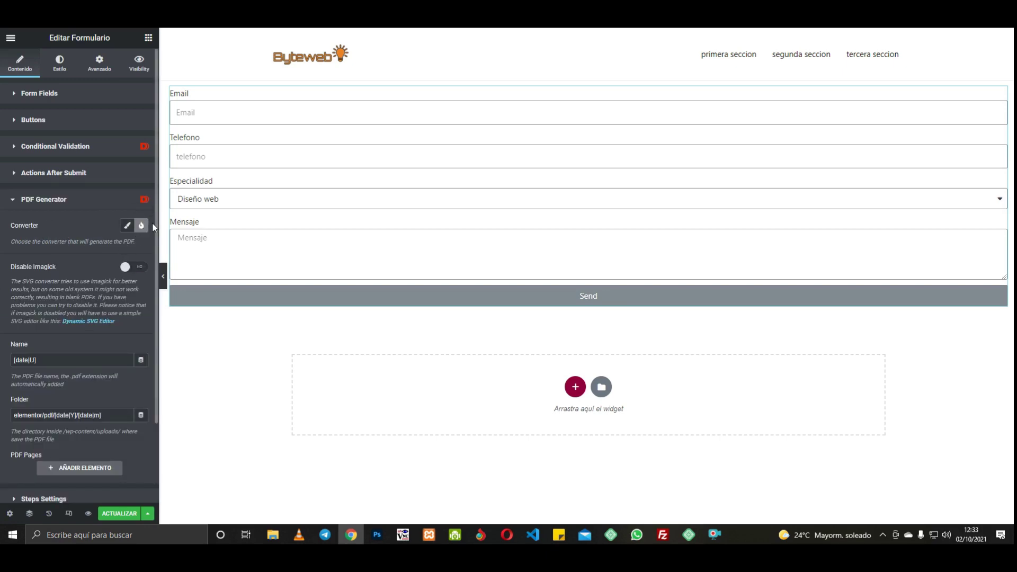
scroll(152, 249, down, 1)
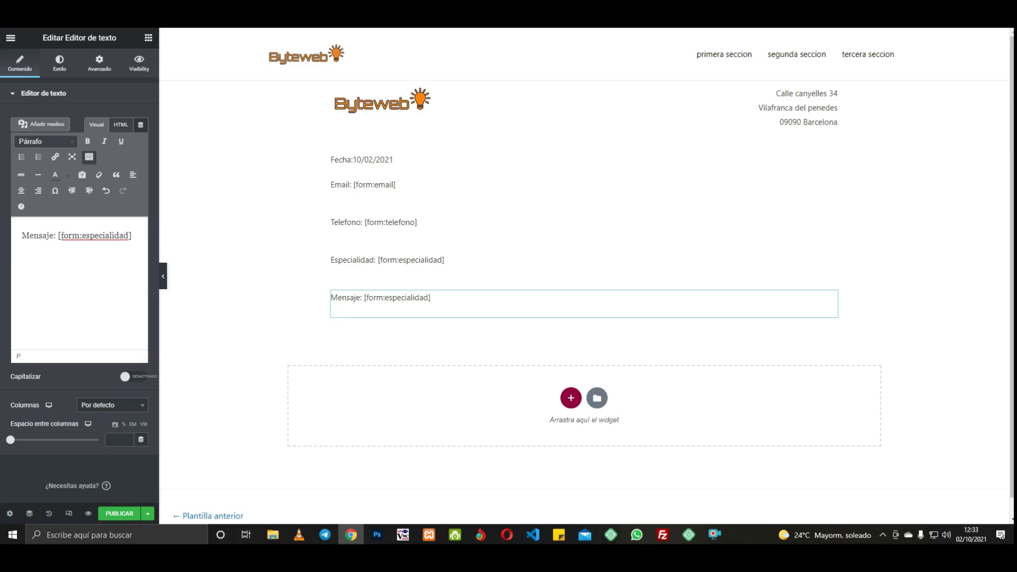
Step: Leave the form editor for the live page and open the Dashboard in a new tab
click(428, 5)
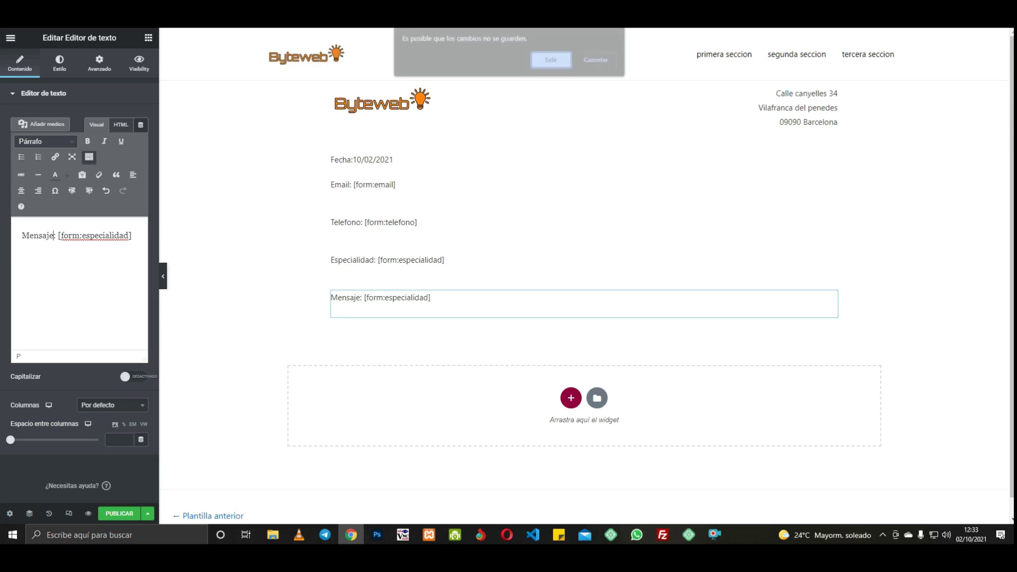
click(552, 60)
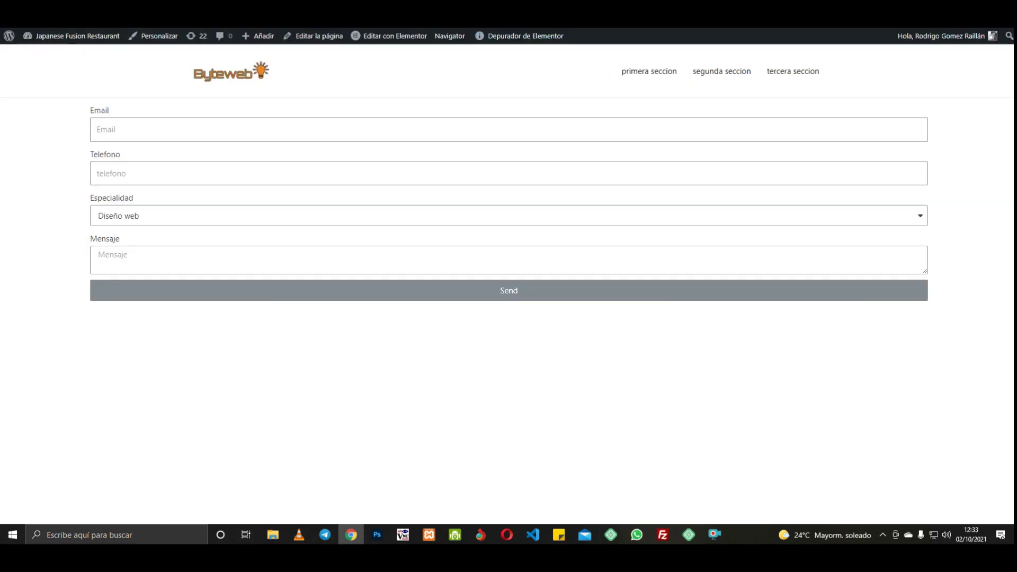
right_click(57, 51)
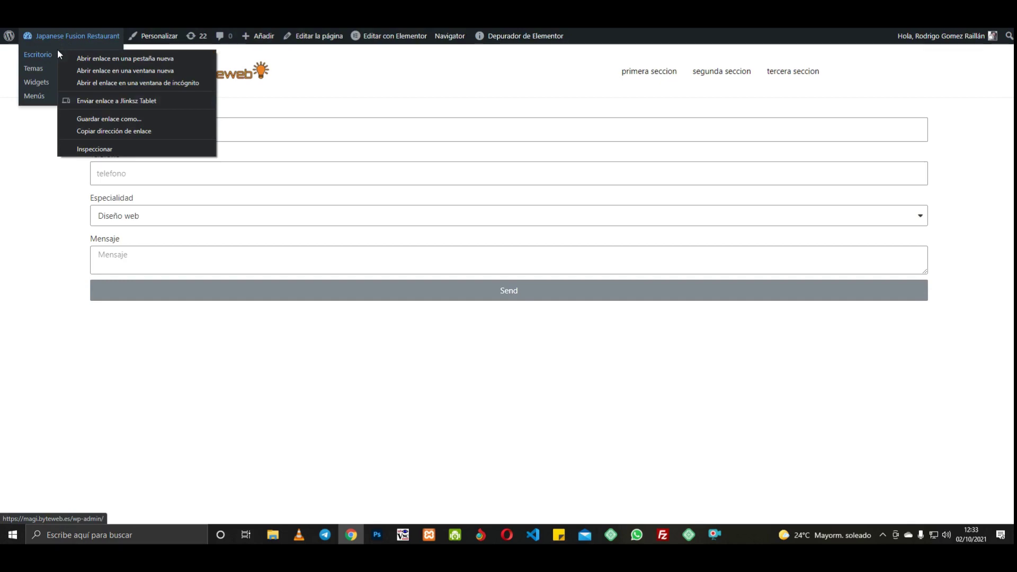
click(93, 59)
click(492, 8)
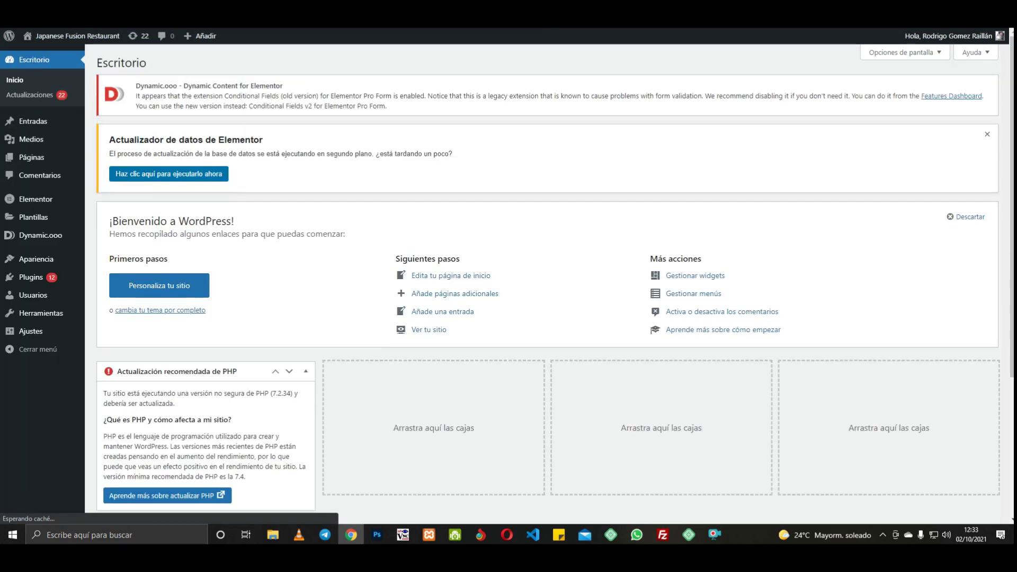
Step: Create a new Página template named 'plantilla para el pdf'
mouse_move(43, 203)
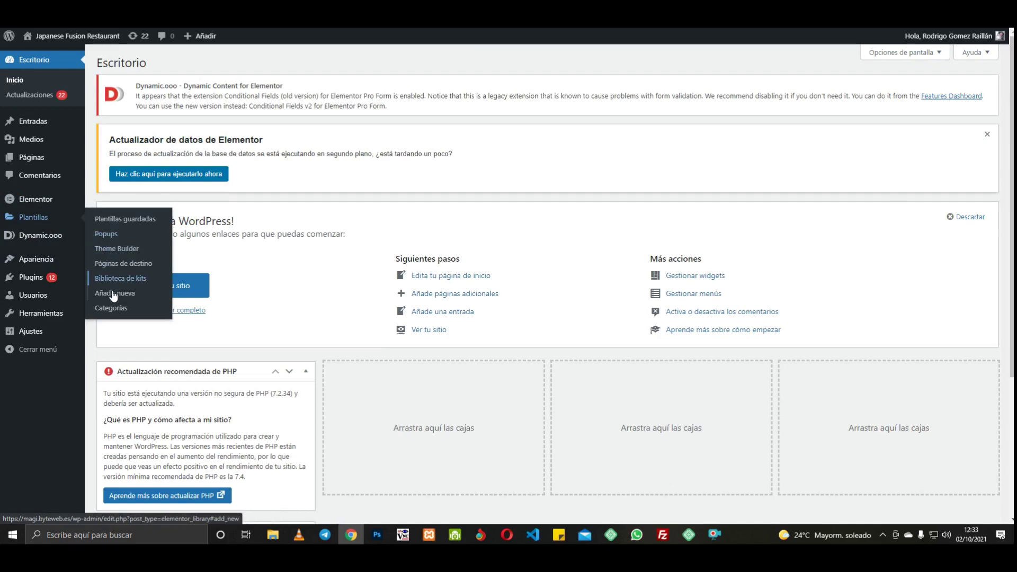
click(113, 293)
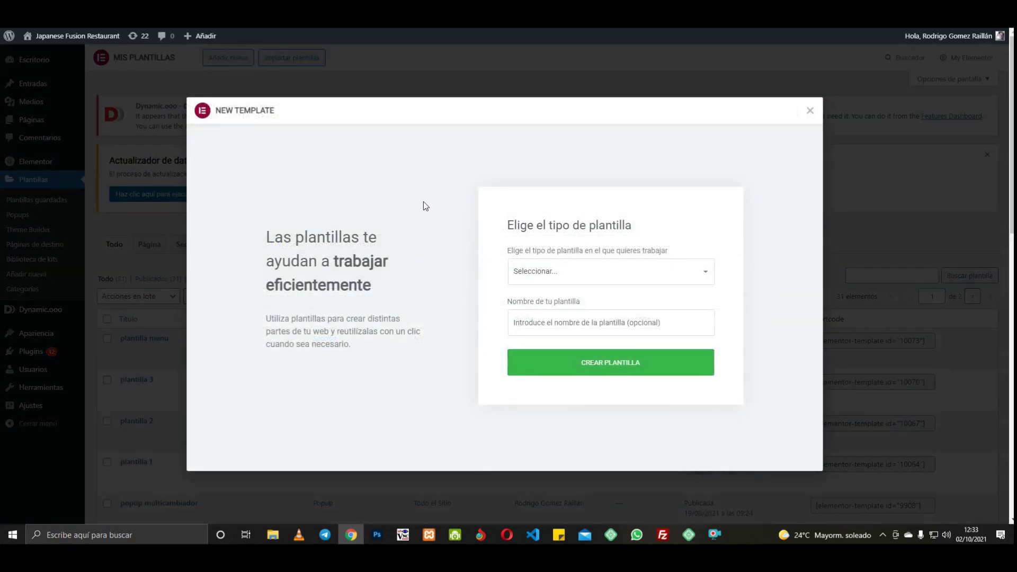
click(630, 276)
click(544, 300)
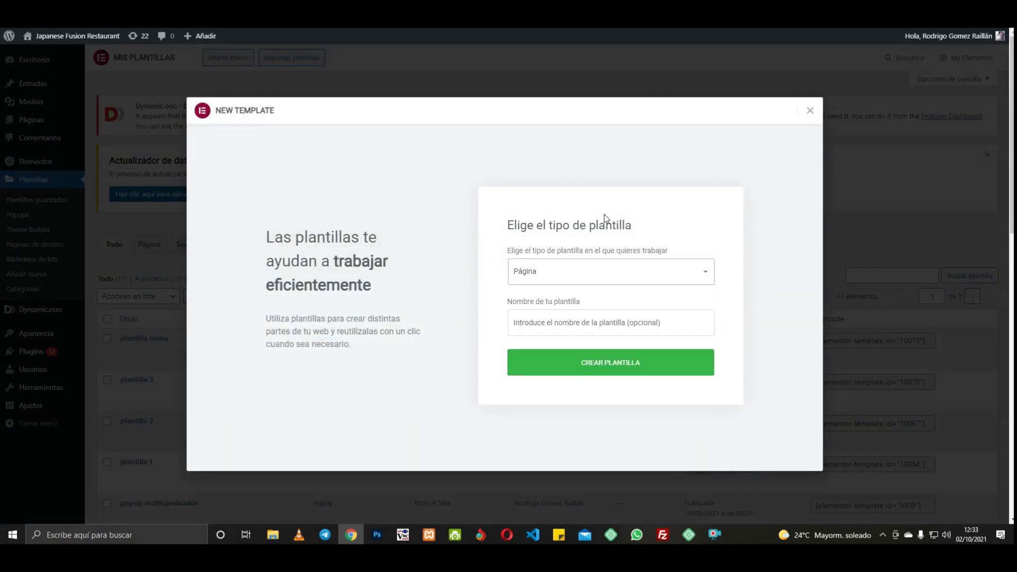
click(535, 324)
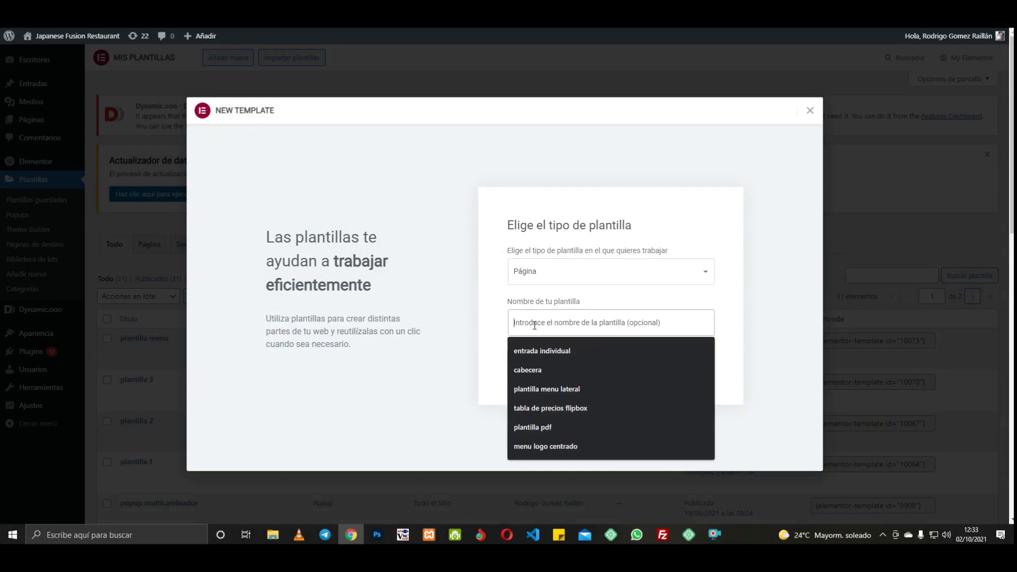
text(pla)
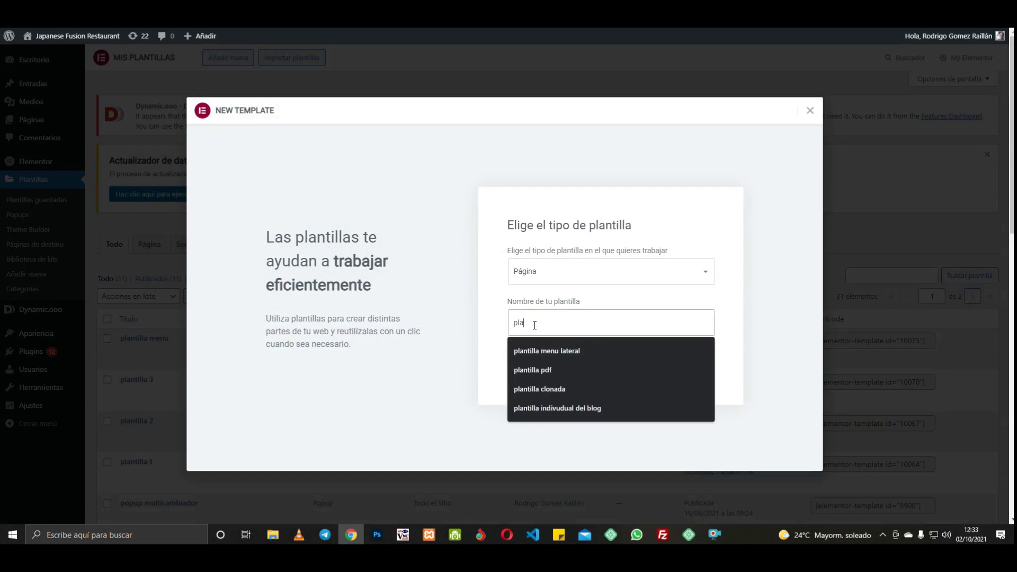
text(ntilla pa)
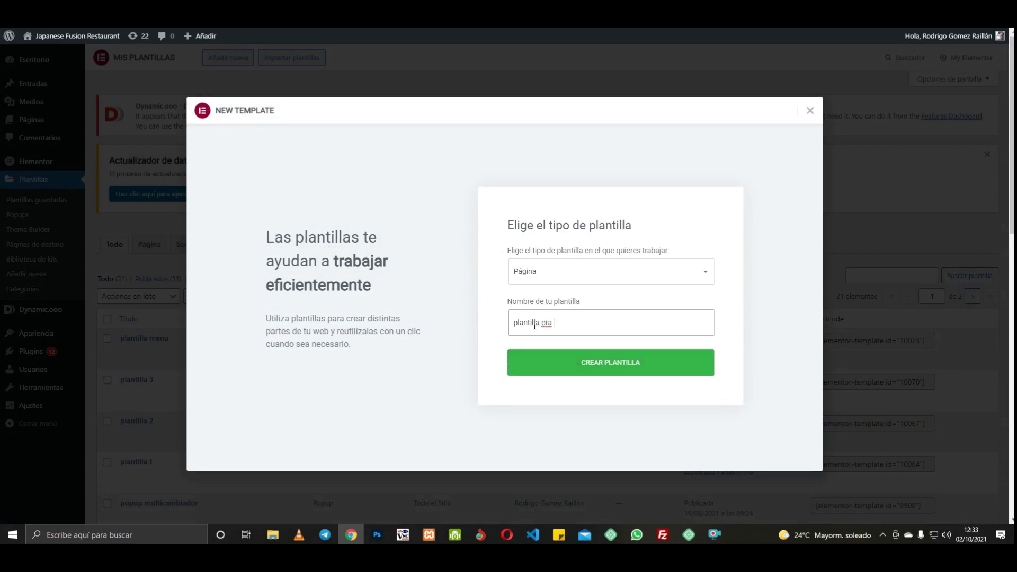
key(BackSpace)
text(ara el pdf)
click(642, 370)
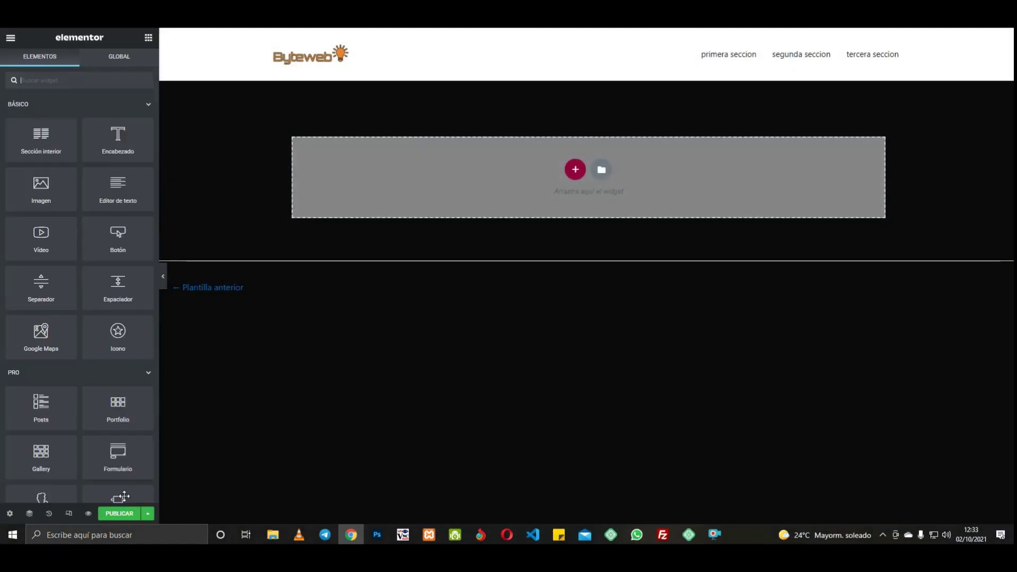
Step: Give the page a classic near-black background colour in Page Settings > Estilo
click(10, 513)
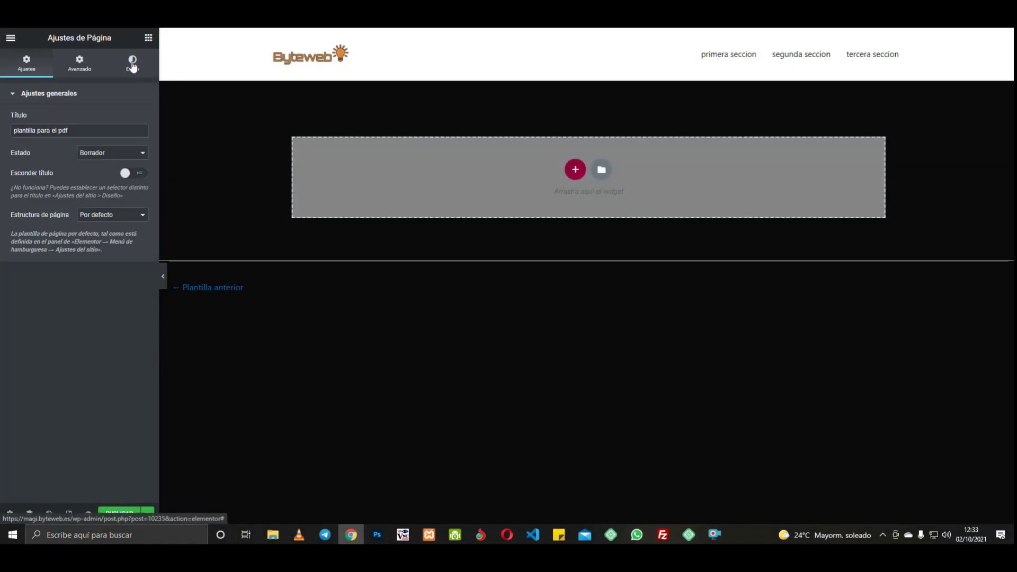
click(134, 62)
click(127, 119)
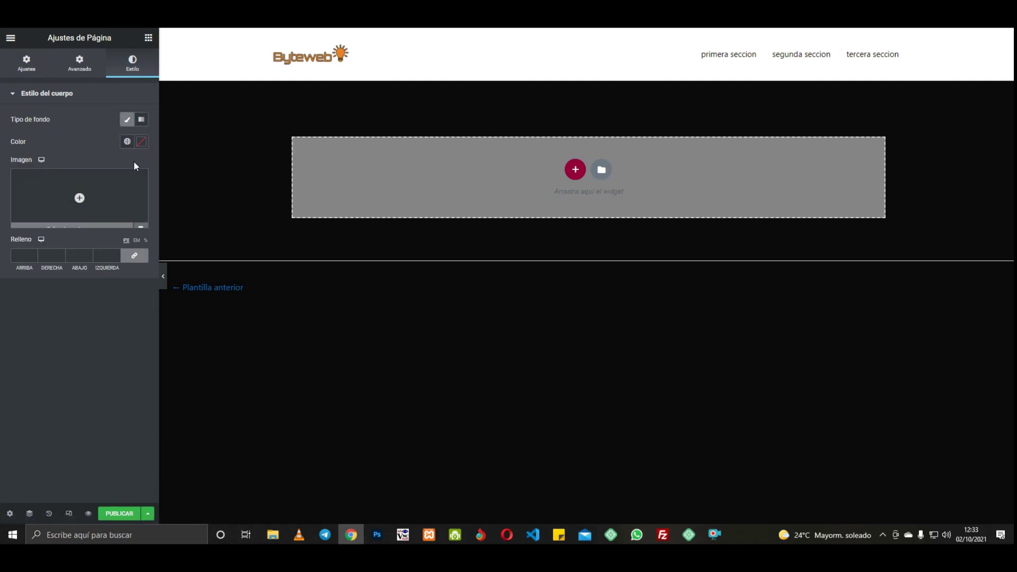
click(141, 142)
drag(89, 253, 20, 183)
click(149, 37)
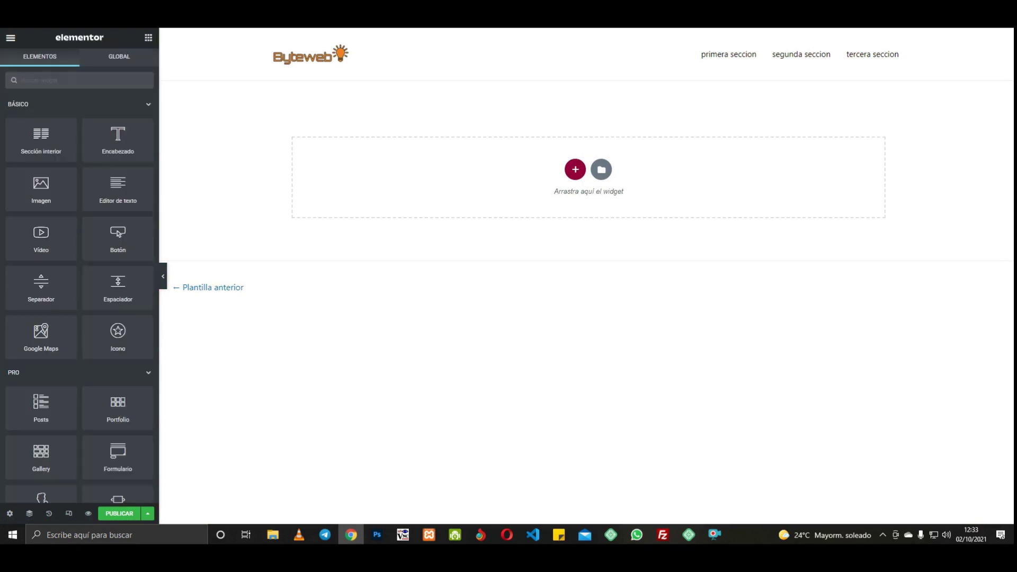
Step: Add a two-column section and set its Ancho to 900
click(575, 169)
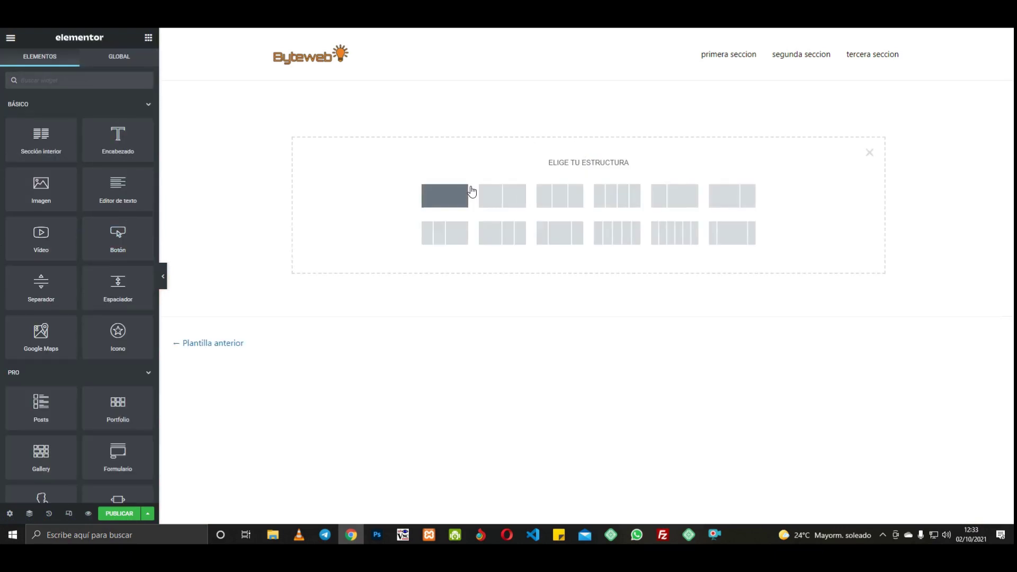
click(506, 197)
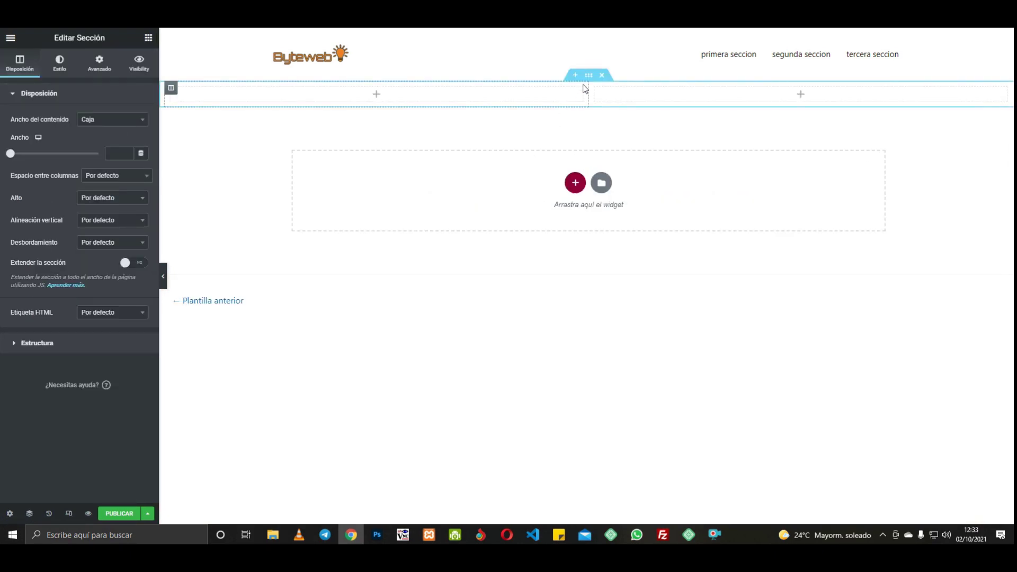
click(112, 153)
text(700)
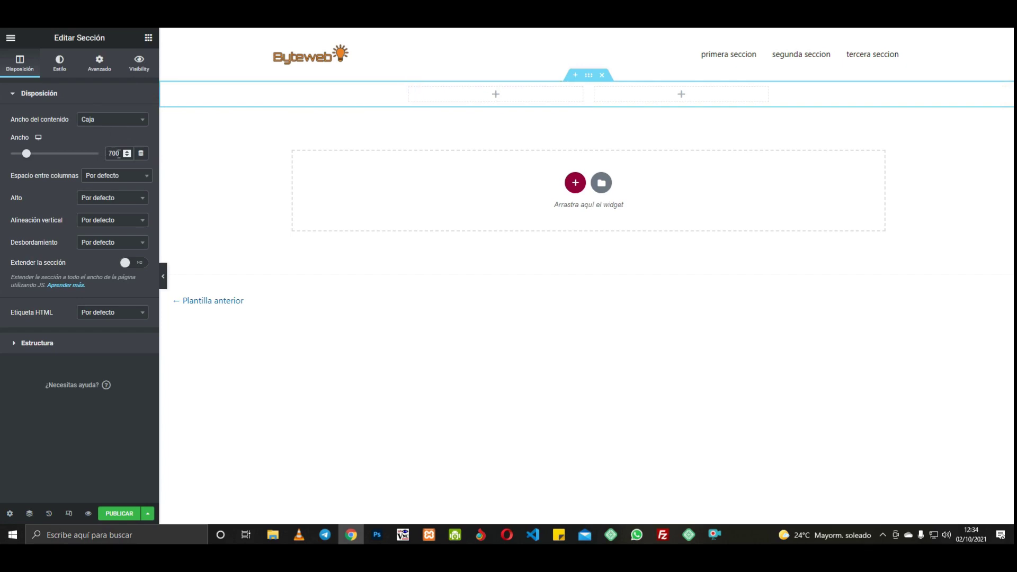
drag(118, 154, 107, 153)
text(900)
click(148, 38)
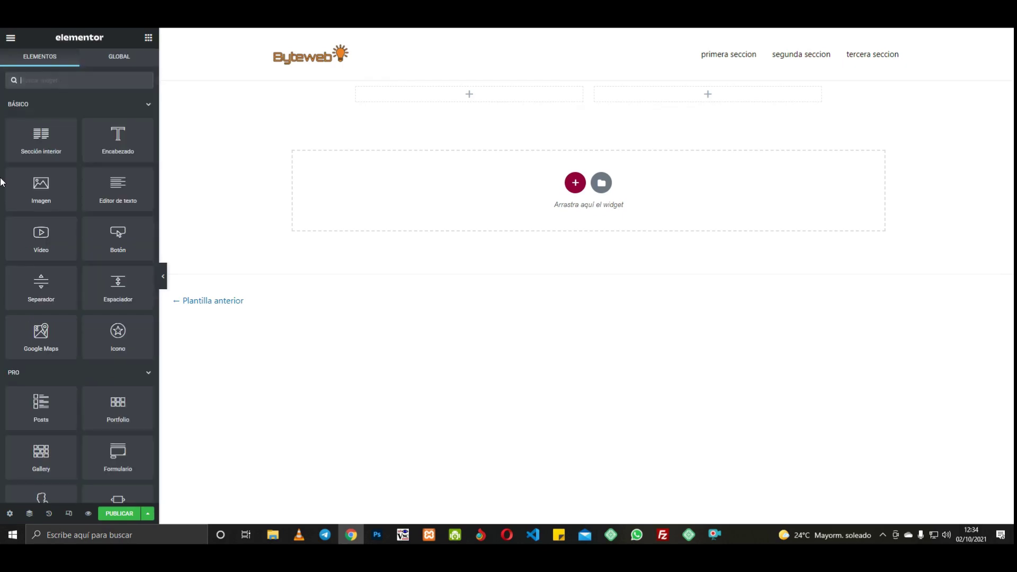
Step: Place the Site Logo widget in the left column, aligned left
click(118, 85)
text(logo)
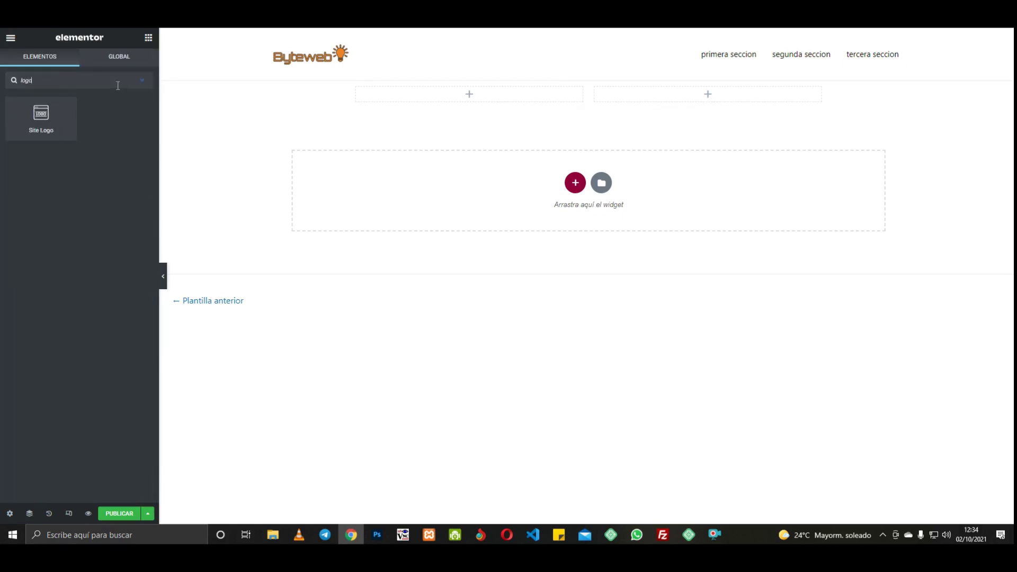
drag(69, 115, 440, 95)
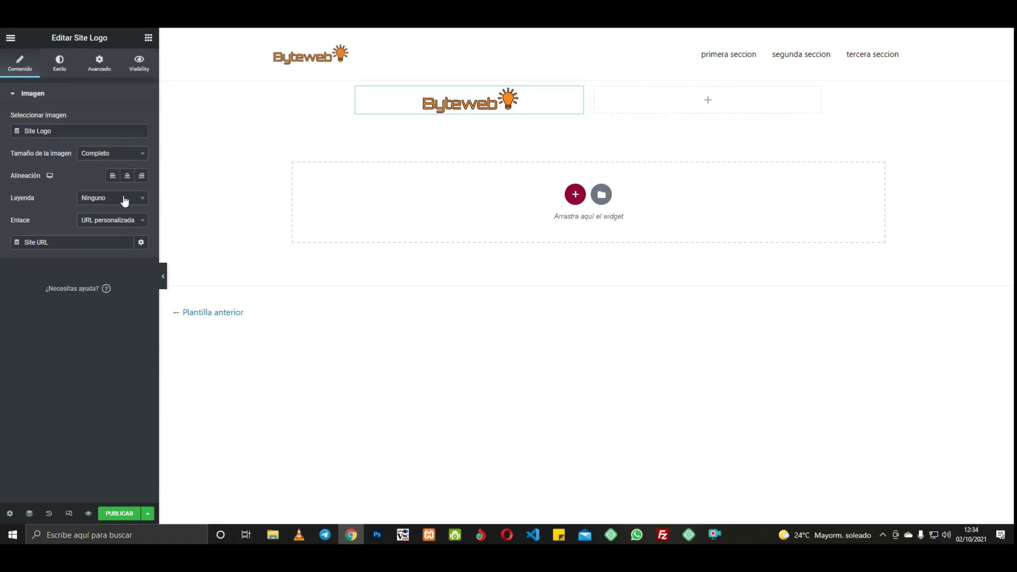
click(112, 175)
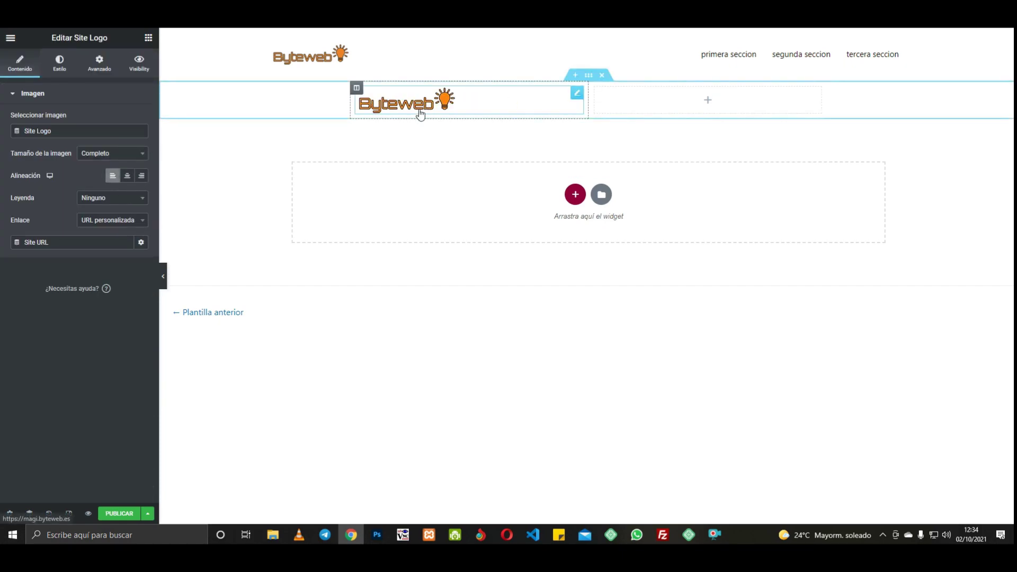
click(149, 38)
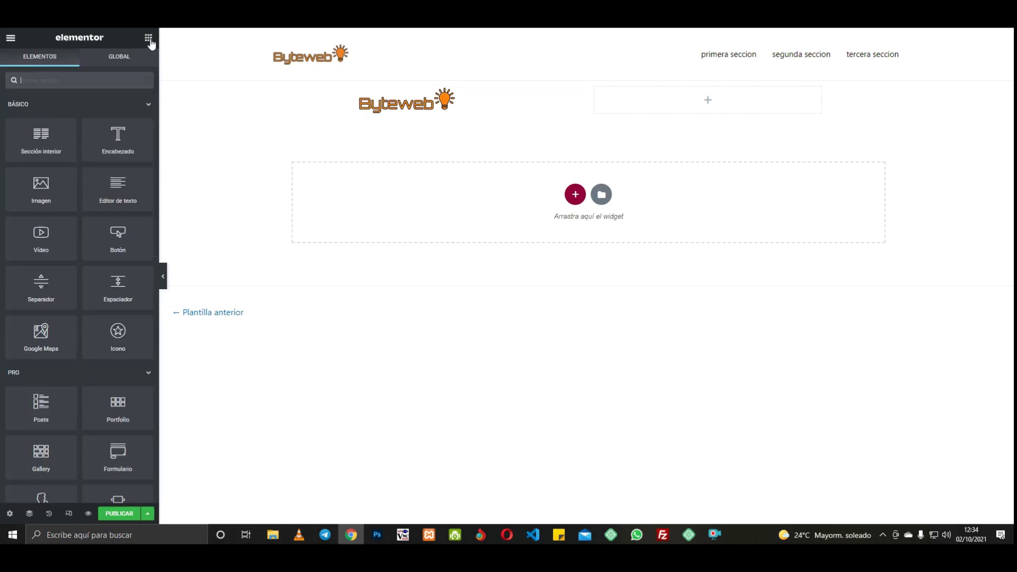
Step: Add an Editor de texto block to the right column and select its placeholder paragraph
drag(98, 207, 699, 93)
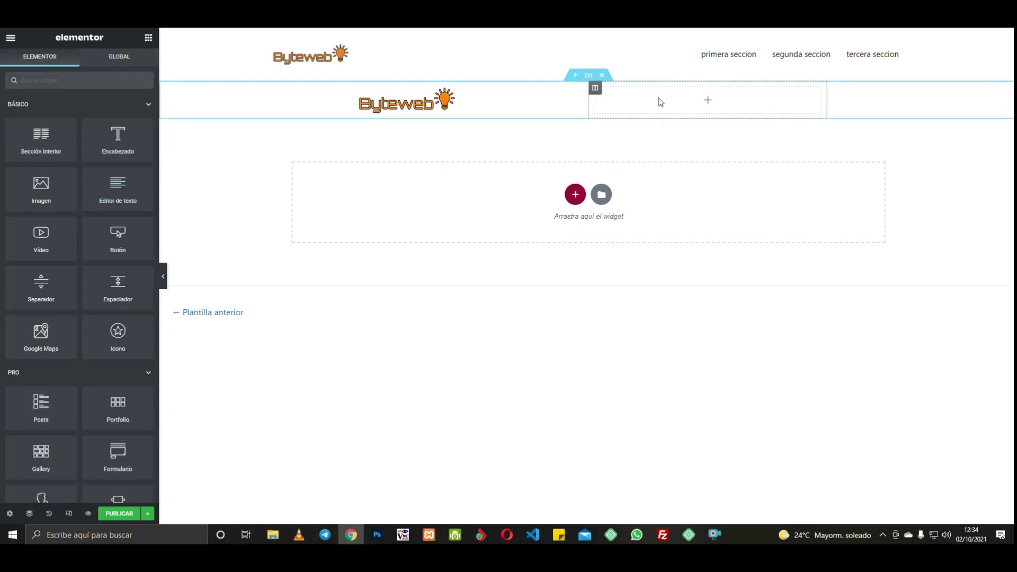
drag(150, 180, 662, 98)
drag(134, 299, 2, 225)
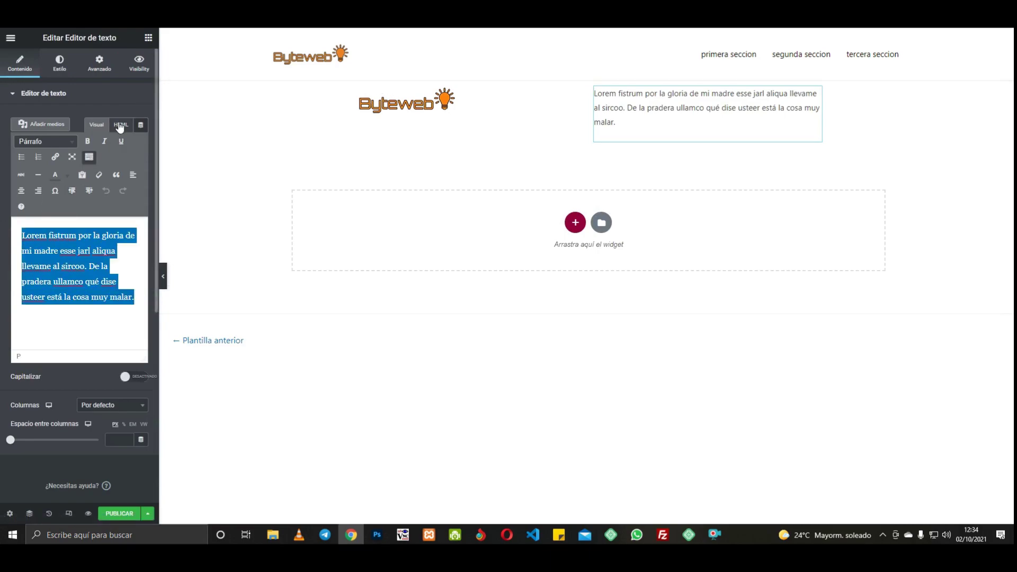
Step: Replace the placeholder text with the company's three-line postal address in the HTML tab
click(117, 125)
drag(40, 219, 2, 180)
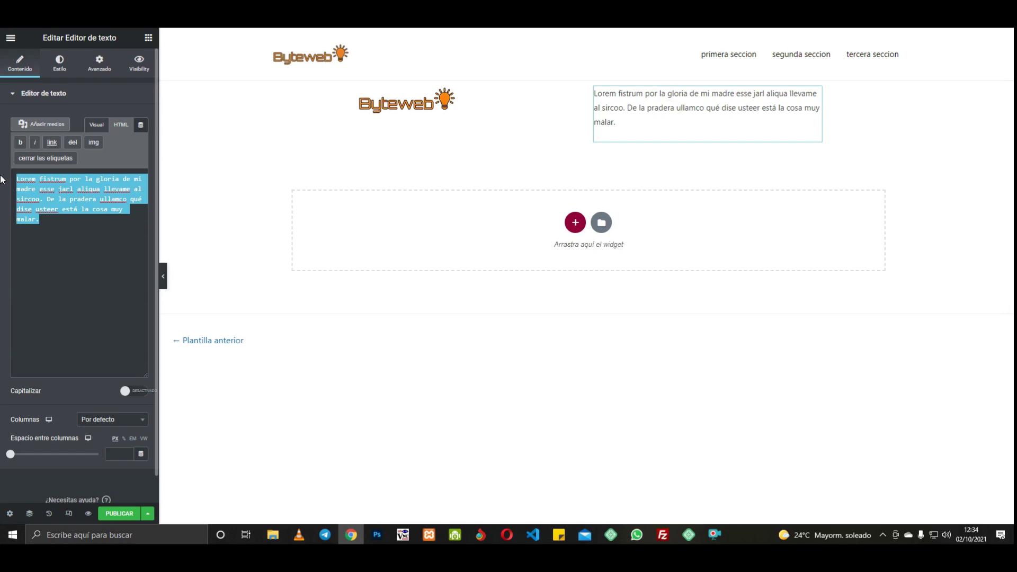
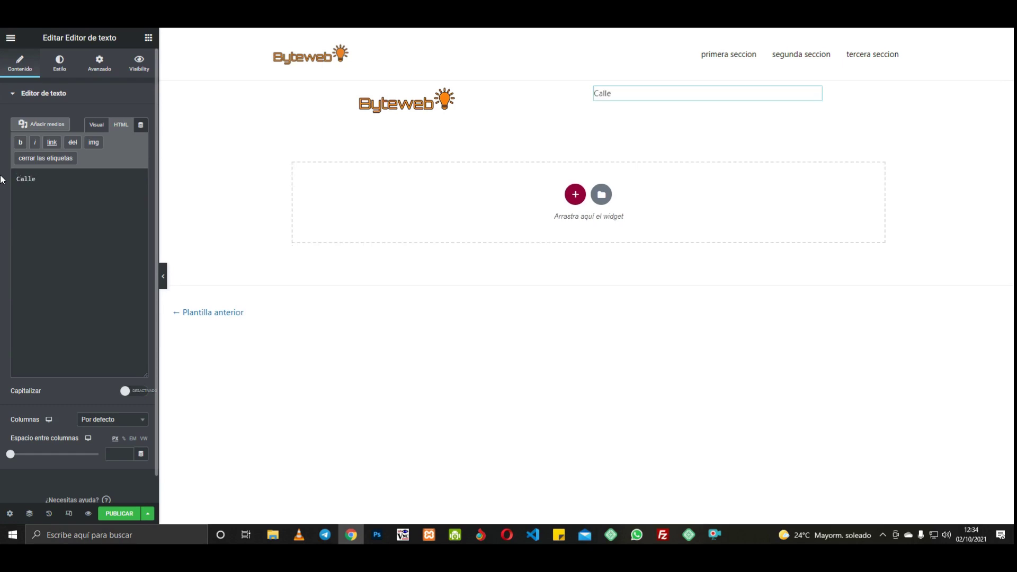
key(Return)
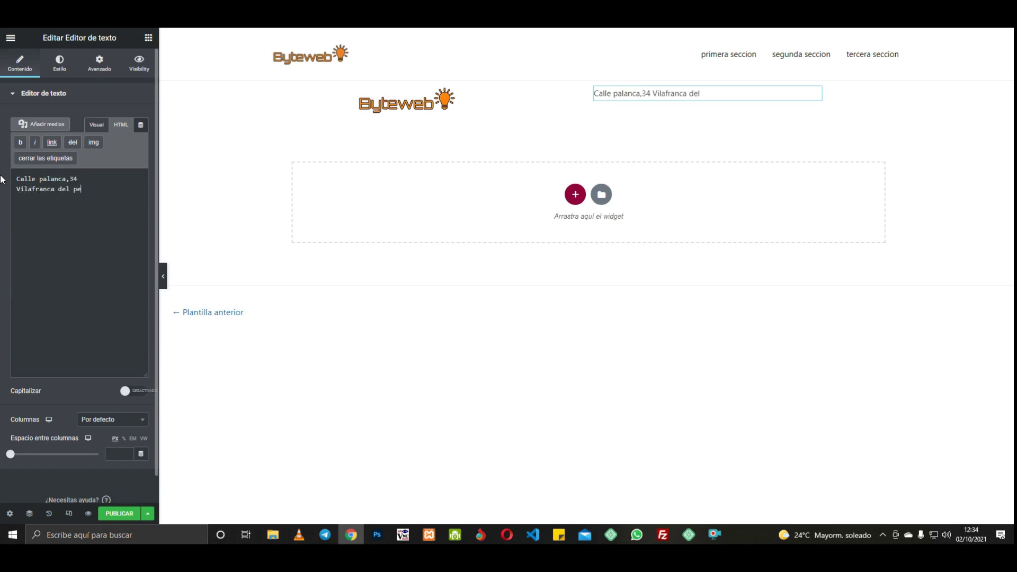
key(Return)
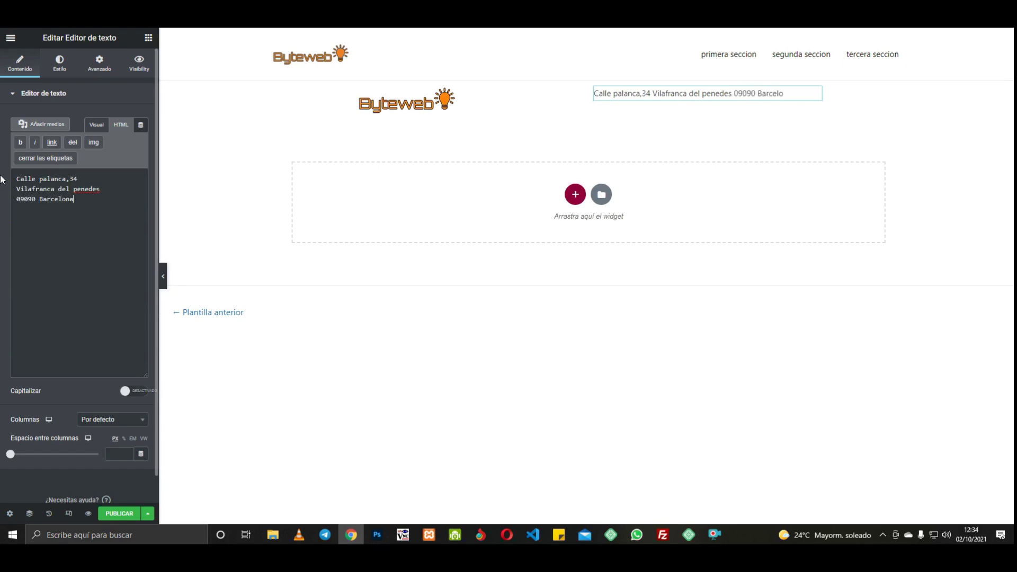
Step: Return to Visual mode and set the address Alineación to right
click(96, 125)
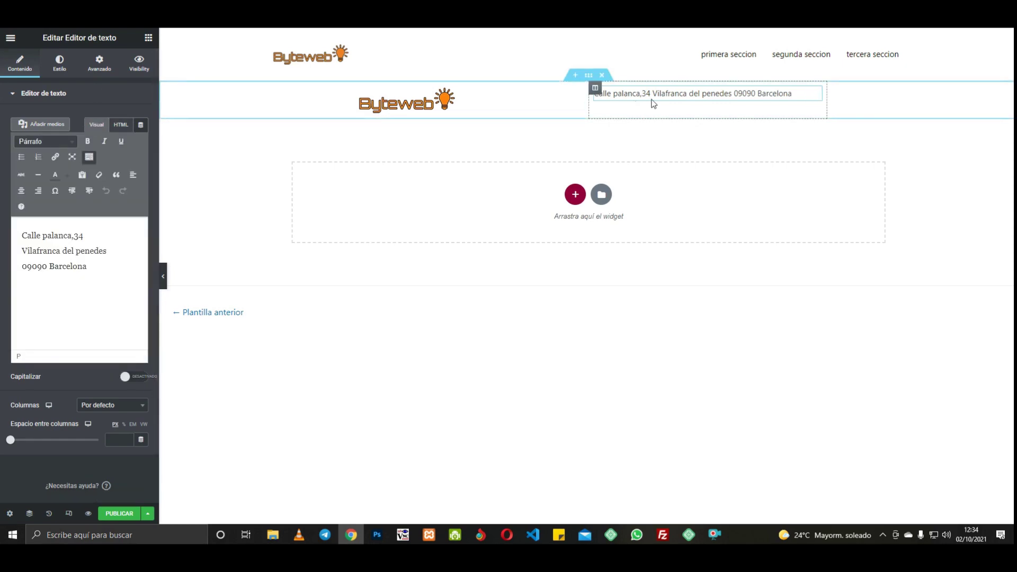
click(64, 67)
click(127, 119)
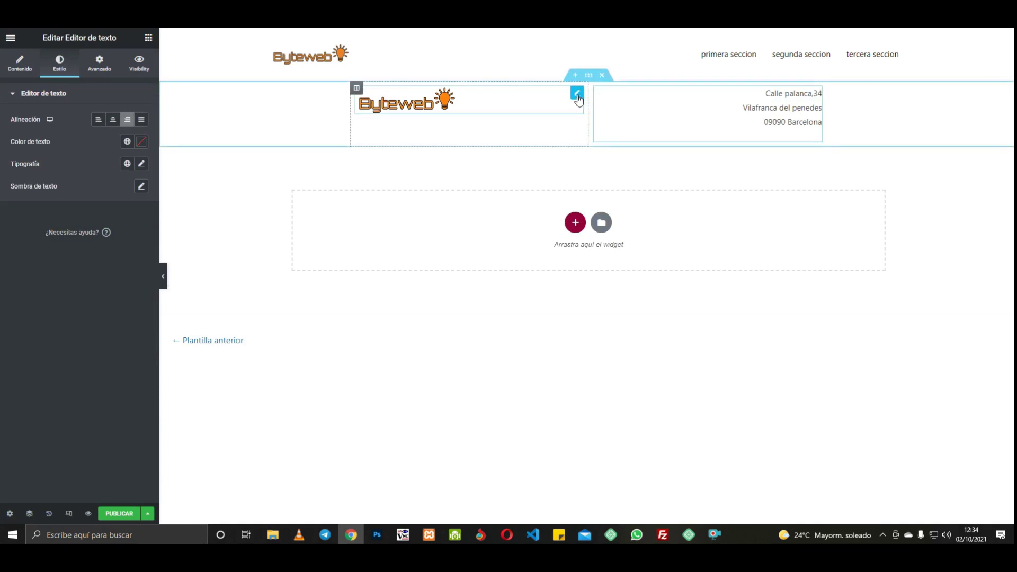
click(587, 78)
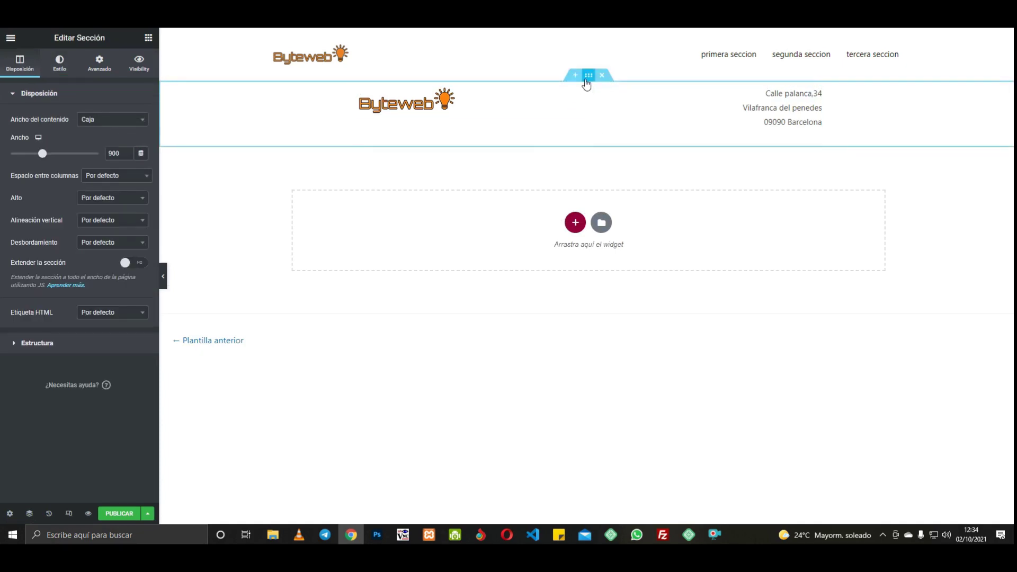
Step: Add a one-column section with Ancho 900 below the header and drop a text block into it
click(575, 222)
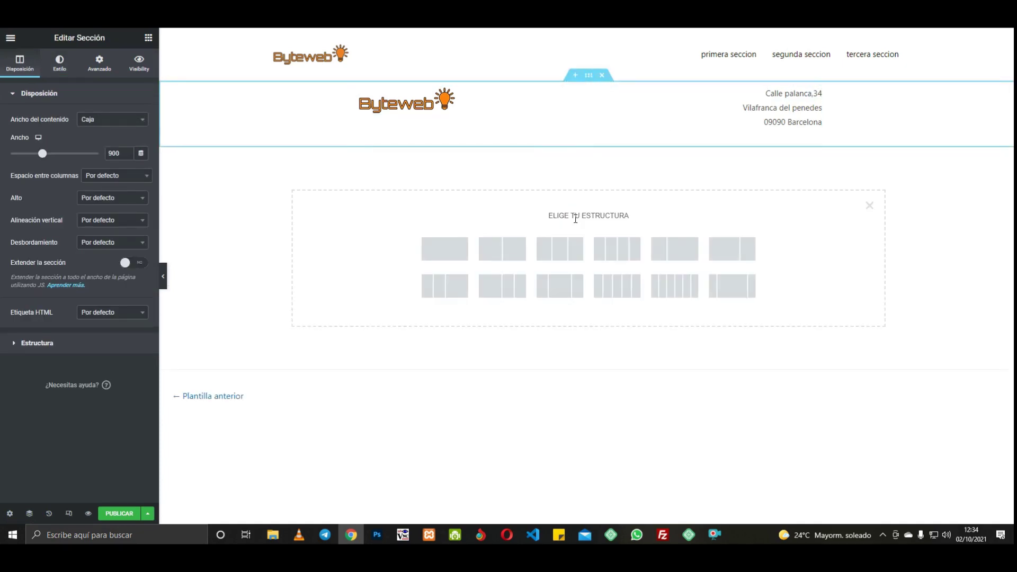
click(453, 253)
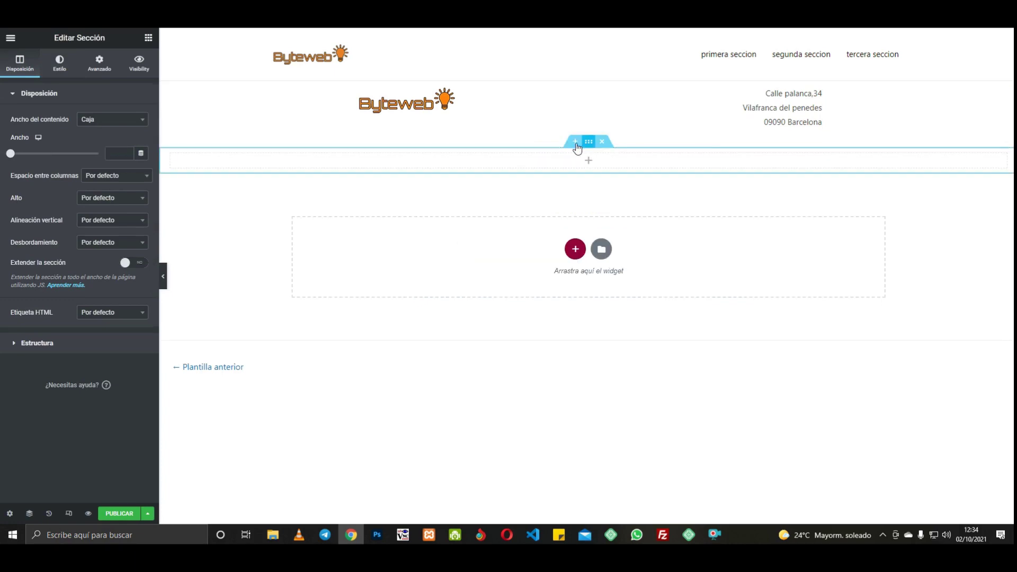
click(111, 150)
text(900)
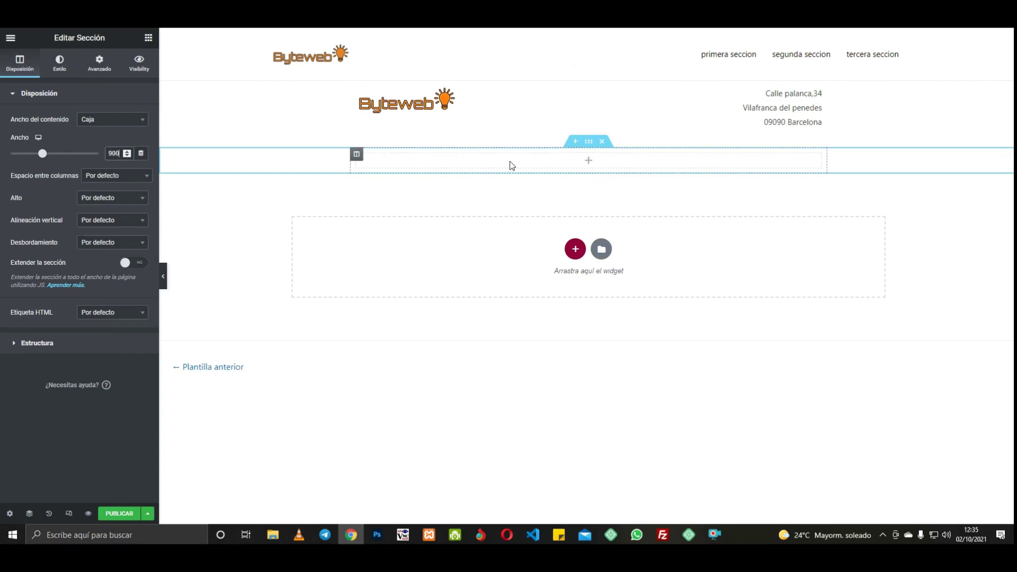
click(409, 157)
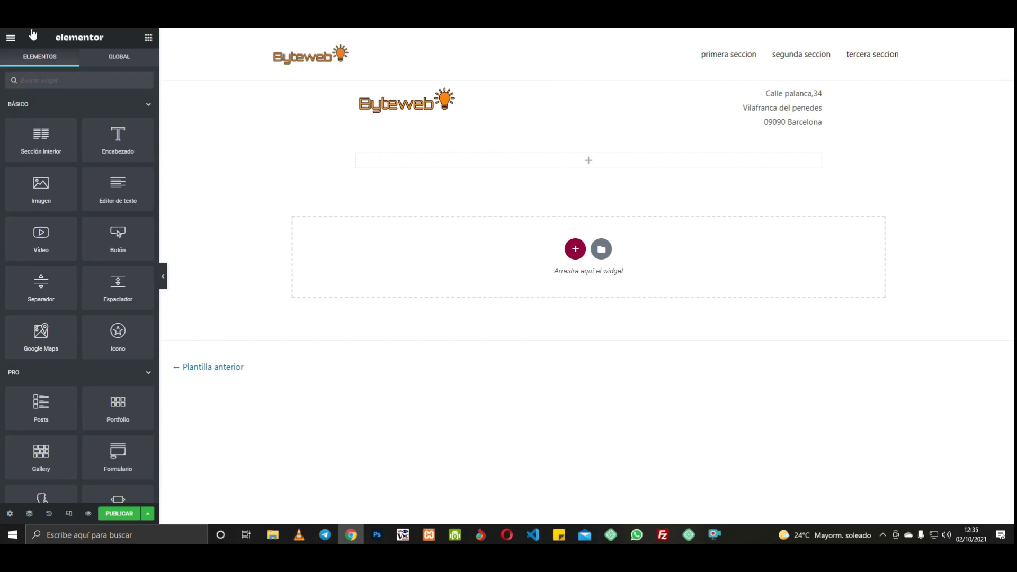
drag(129, 192, 520, 179)
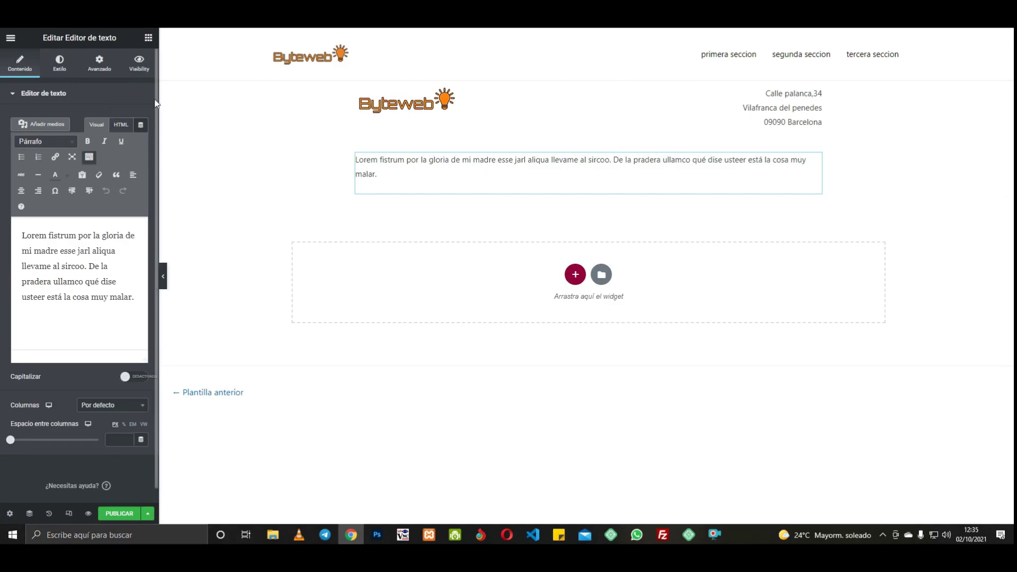
Step: Insert a Post Date tag formatted 10/02/2021 with prefix 'Fecha:', then duplicate the block
click(141, 127)
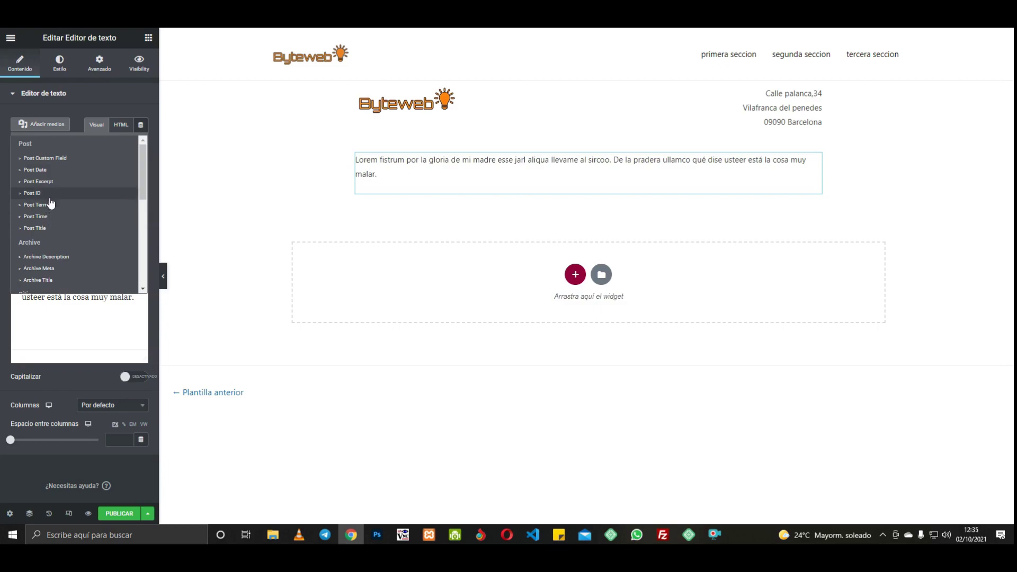
click(35, 169)
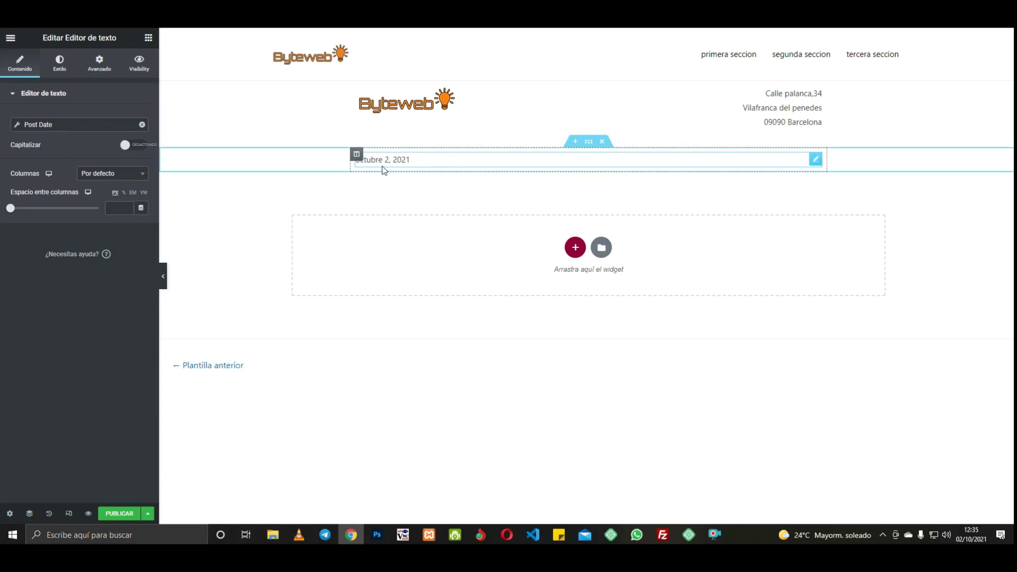
click(18, 127)
click(90, 197)
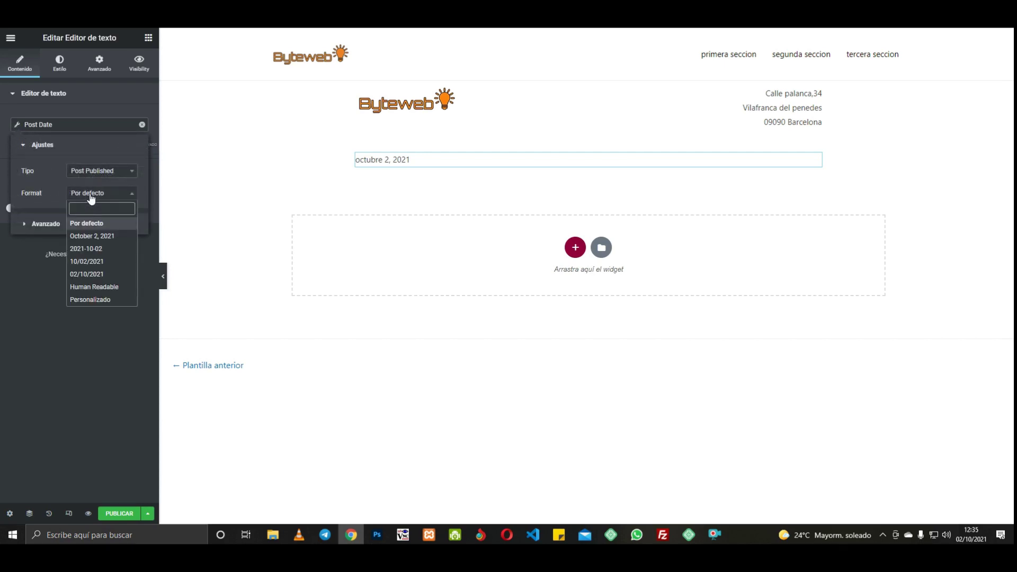
click(85, 262)
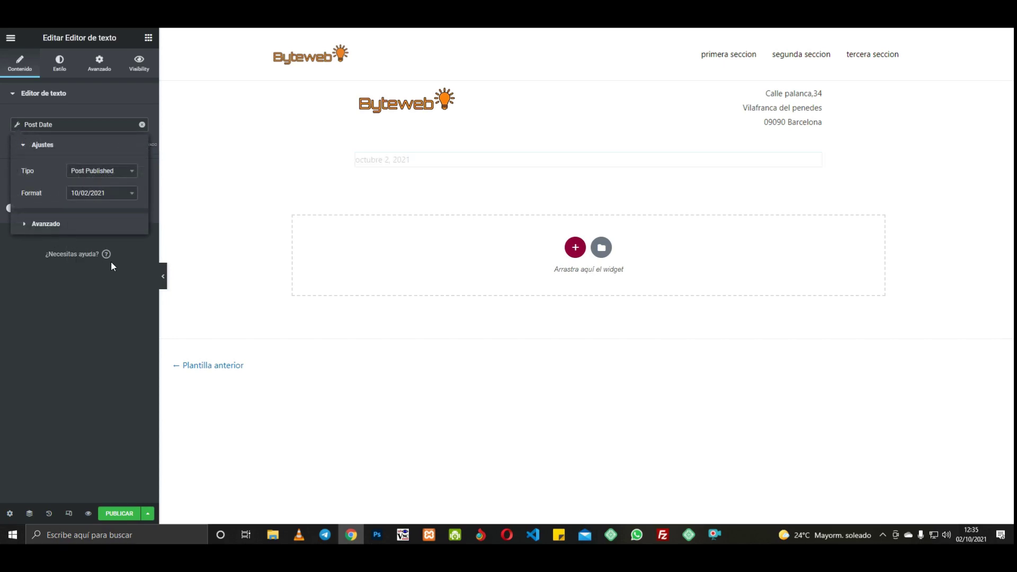
click(59, 222)
click(82, 198)
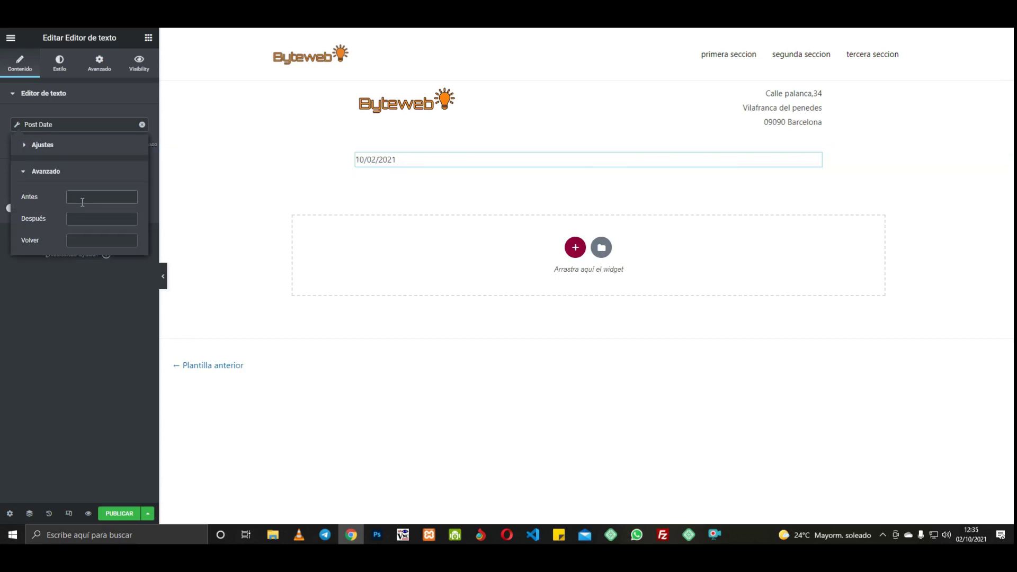
text(Fecha:)
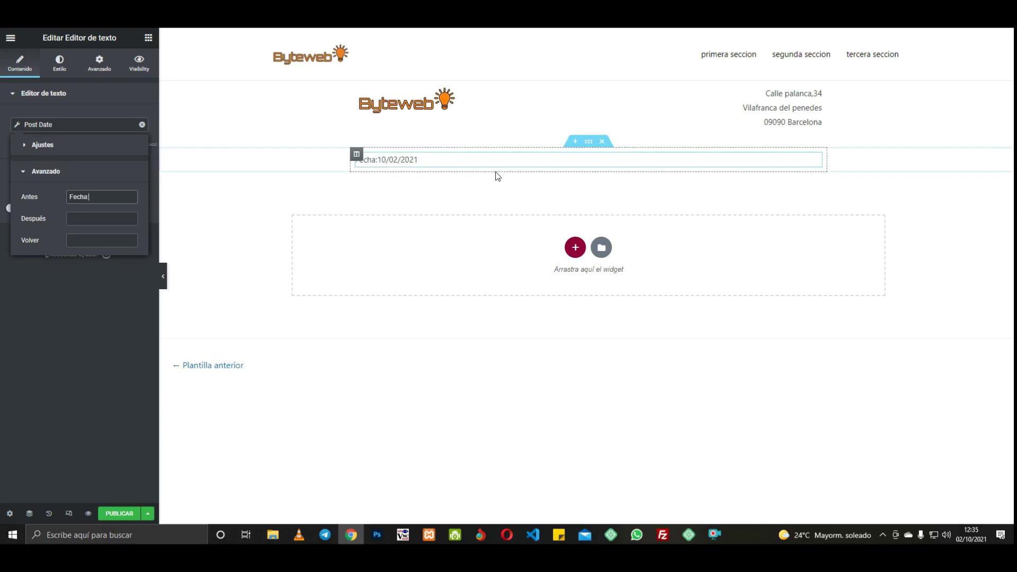
right_click(813, 167)
click(818, 186)
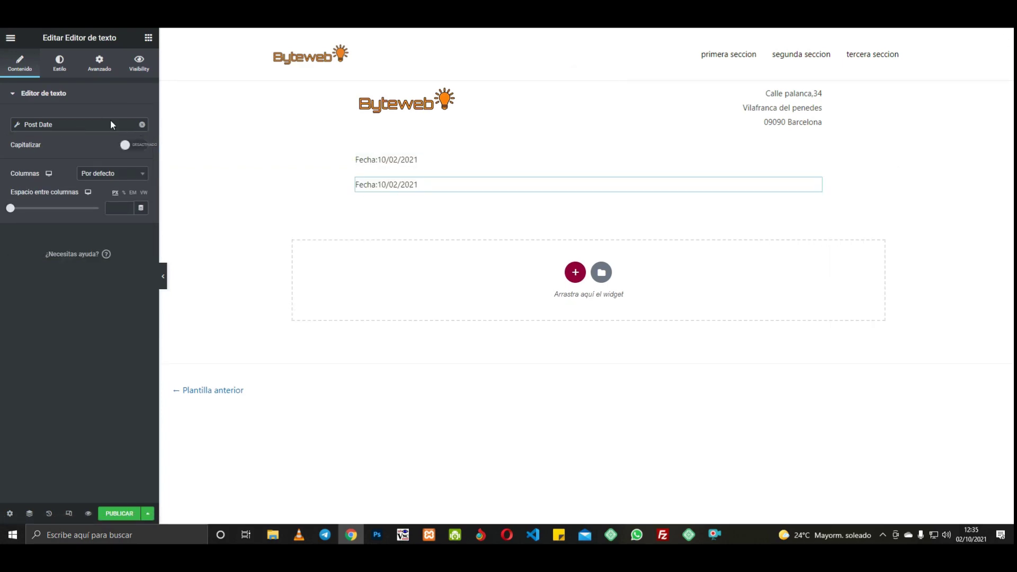
Step: Remove the dynamic date from the copied block and start retyping its text in HTML mode
click(142, 126)
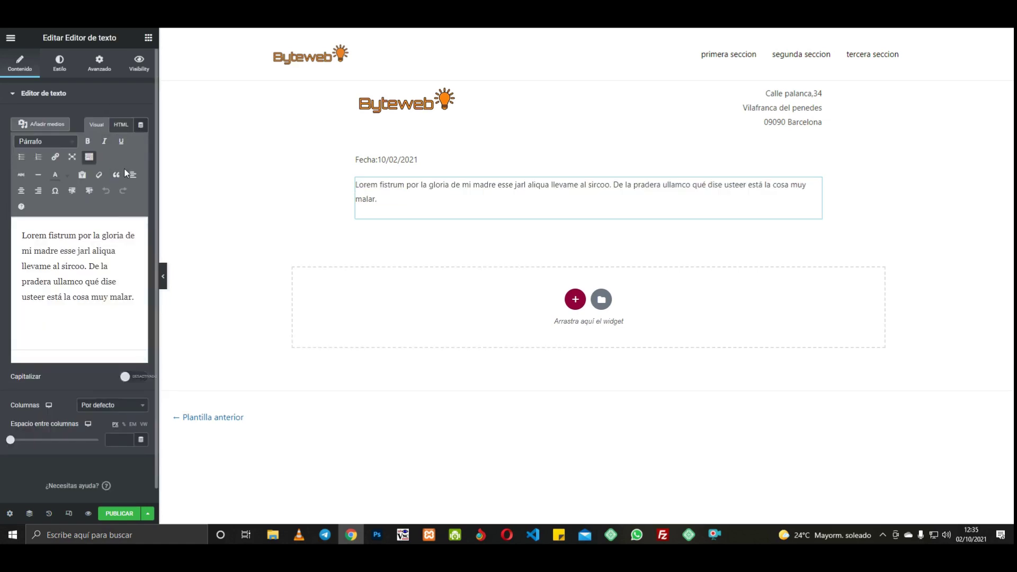
click(122, 126)
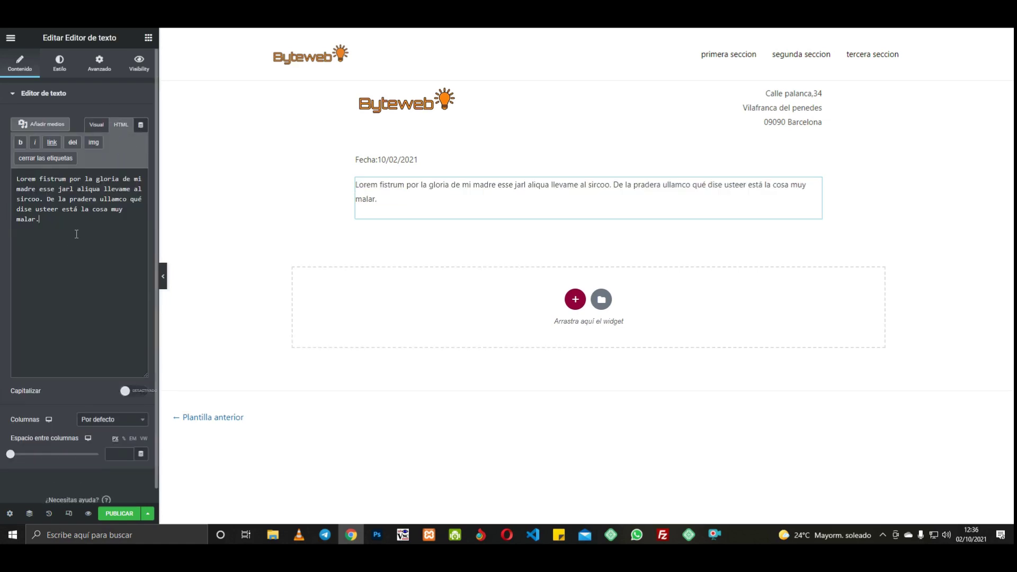
key(ctrl+a)
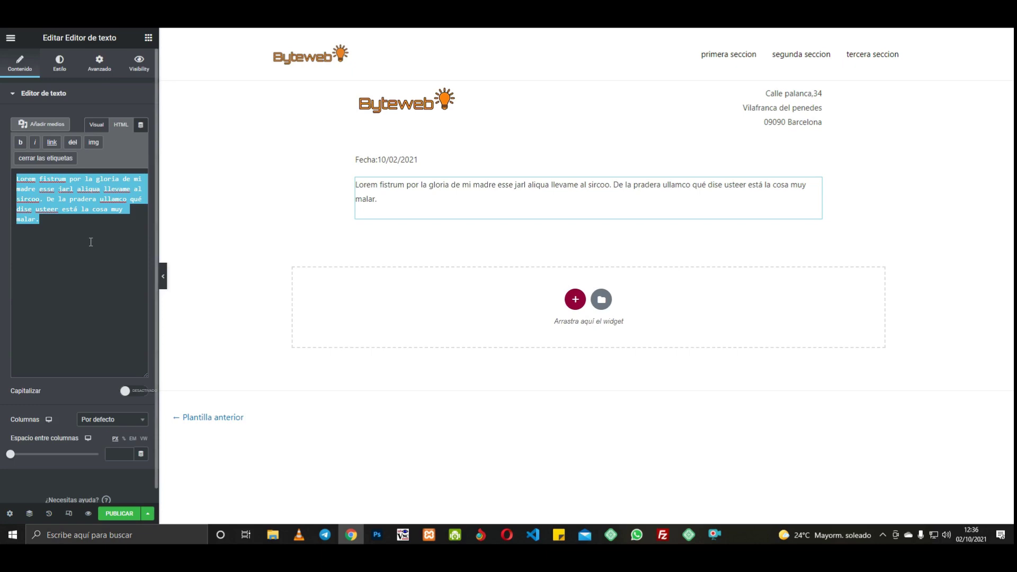
text(emE)
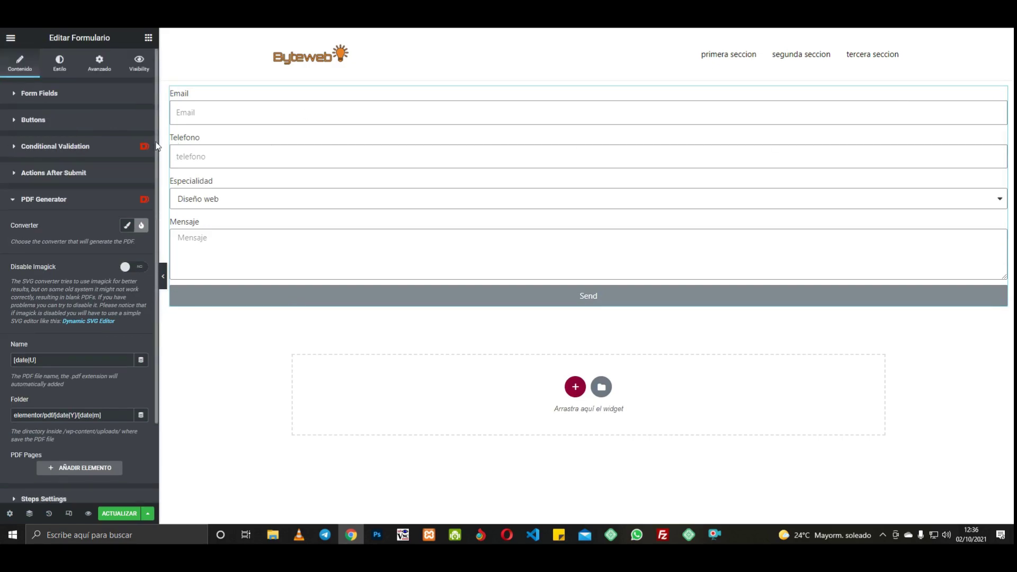
Step: Copy the contact form Email field's ID 'email' from its Advanced settings
scroll(63, 102, up, 1)
click(56, 95)
click(25, 158)
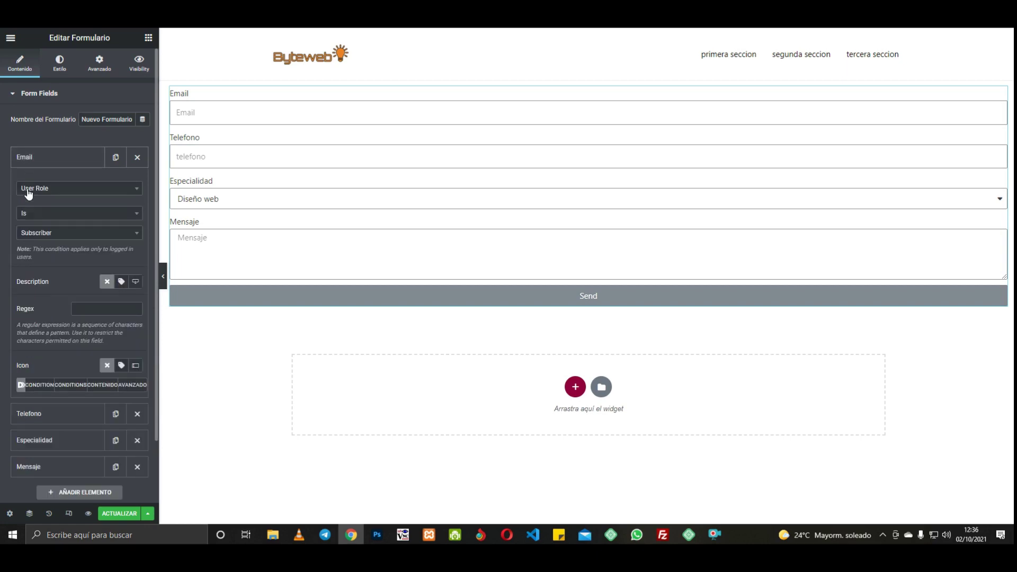
click(131, 384)
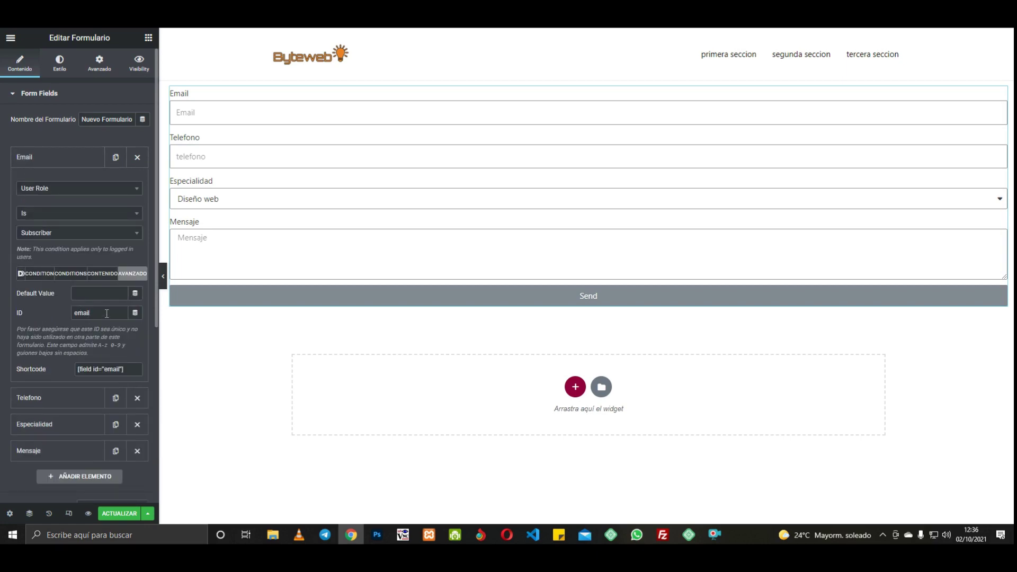
drag(90, 312, 75, 311)
right_click(76, 311)
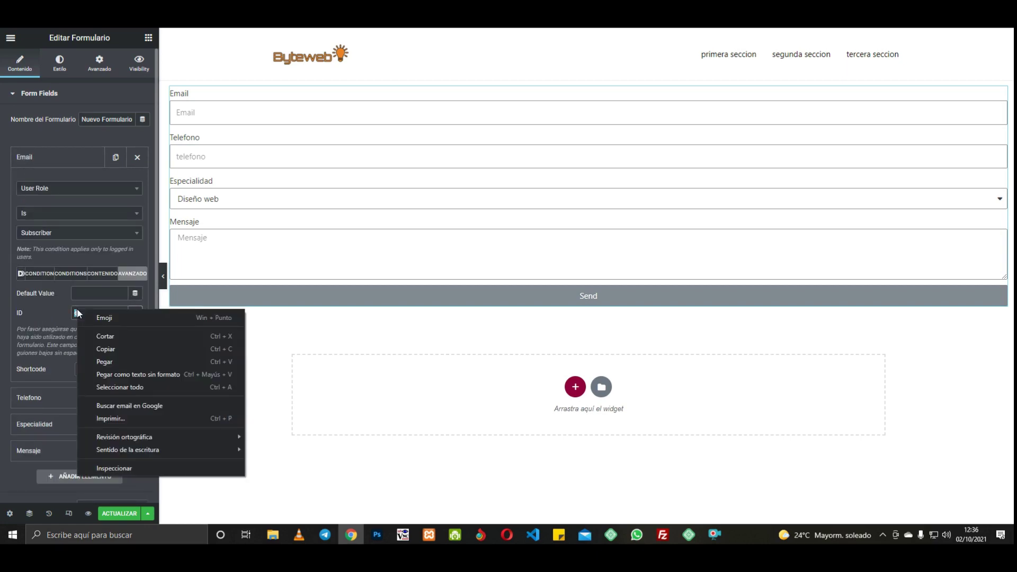
click(106, 345)
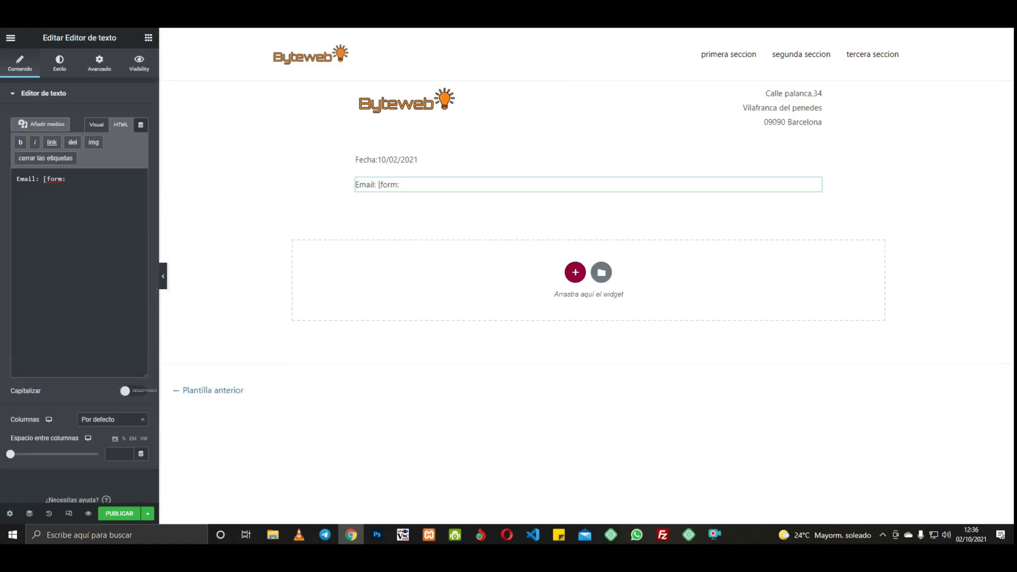
Step: Complete the first line as Email: [form:email] and duplicate it
key(ctrl+v)
right_click(817, 185)
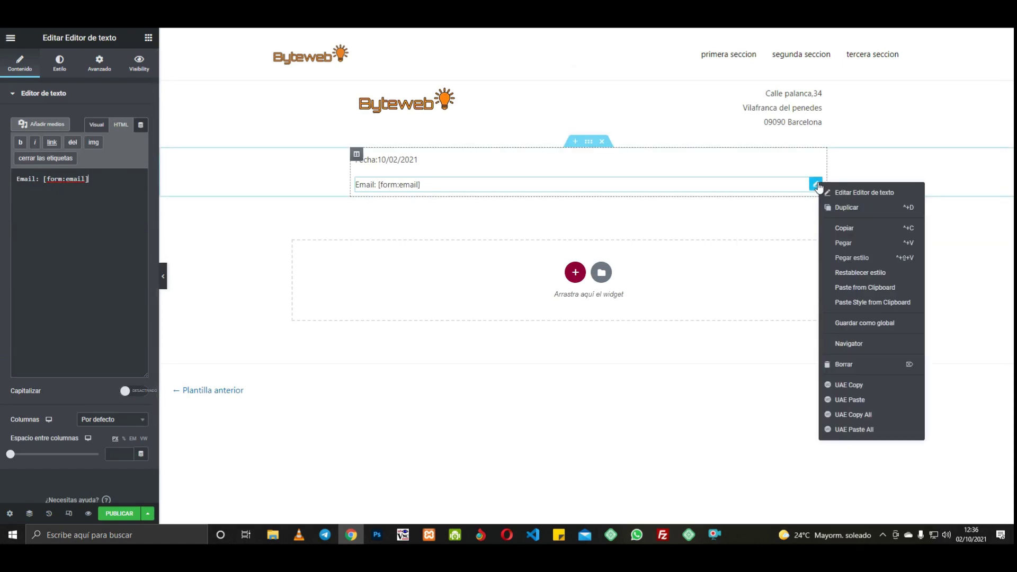
click(837, 207)
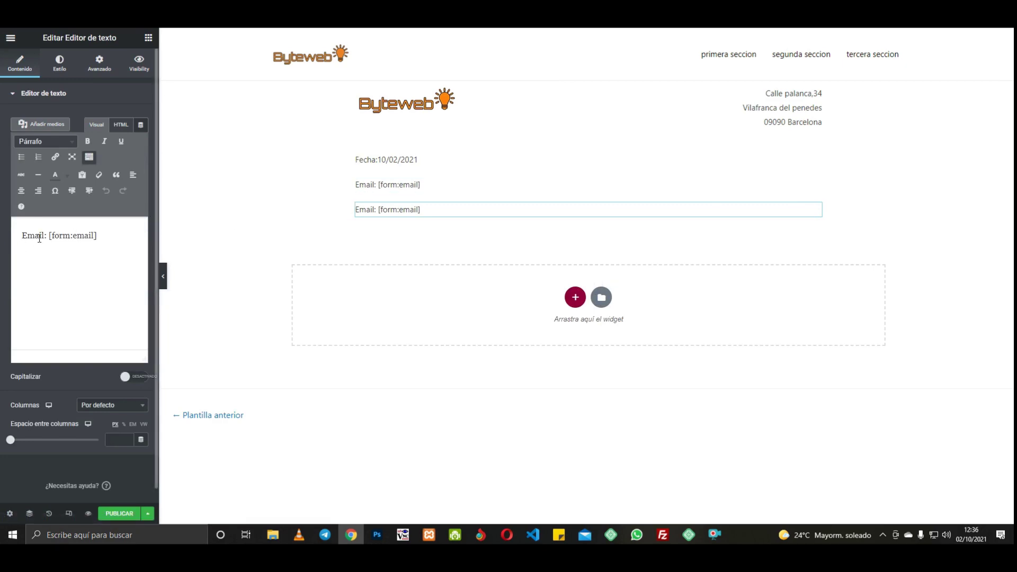
Step: Rewrite the duplicate as Teléfono: [form:telefono] and make another copy of it
drag(43, 236, 20, 239)
text(Teléfon)
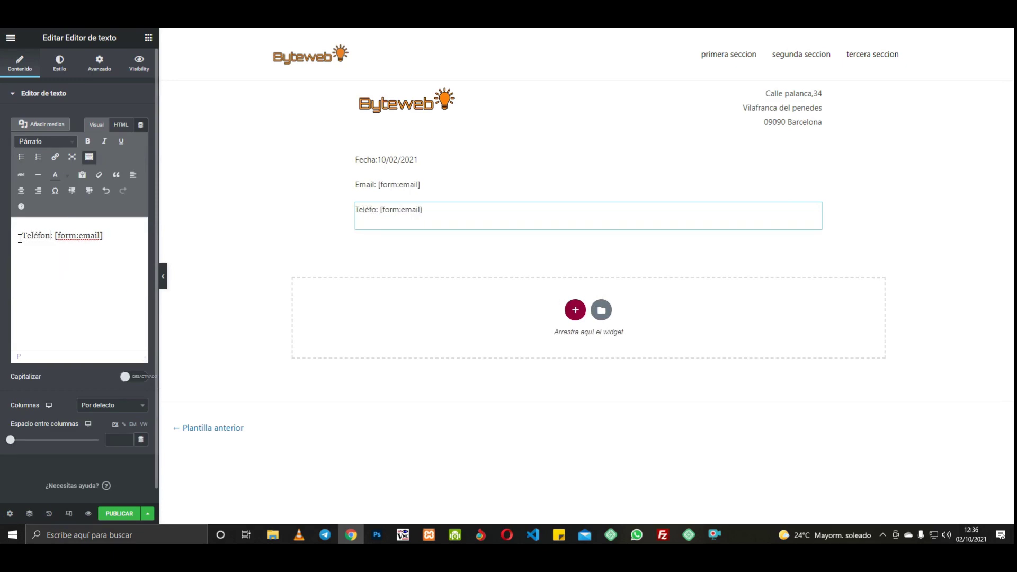
text(o)
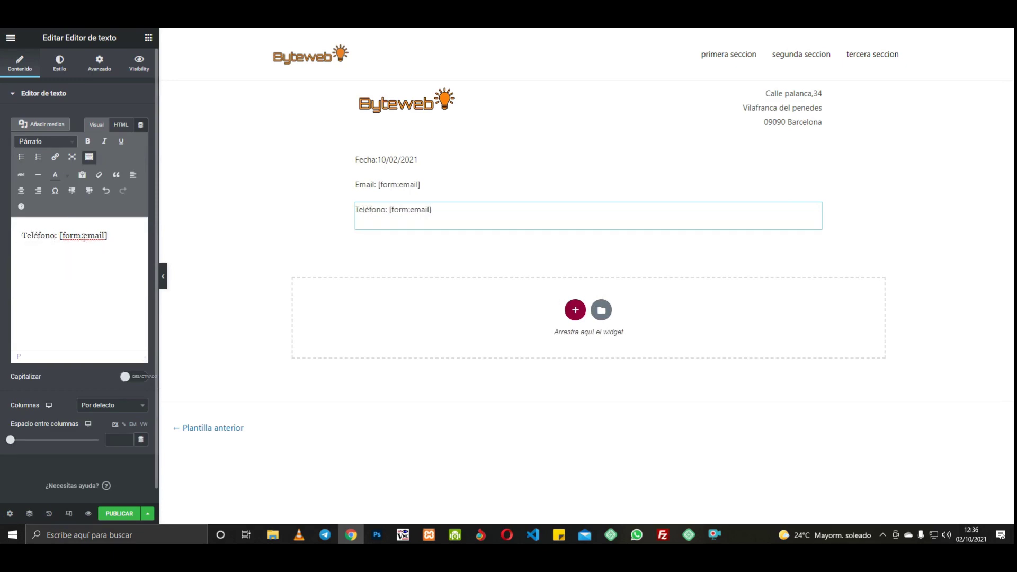
drag(84, 237, 103, 235)
text(telefono)
right_click(819, 228)
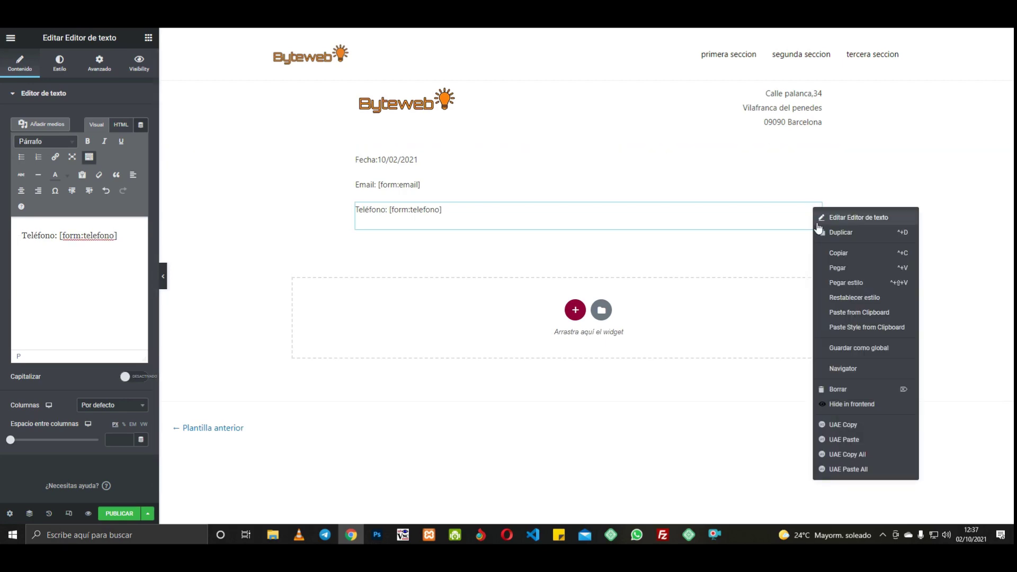
click(820, 232)
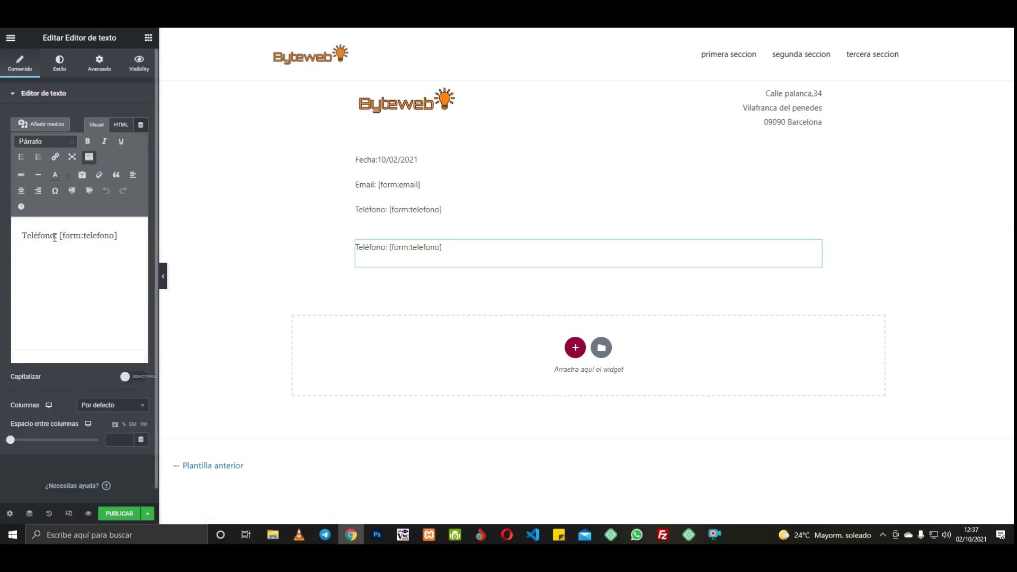
Step: Rewrite the copied Teléfono line as Especialidad: [form:especialidad]
drag(55, 236, 23, 237)
text(Especialidad)
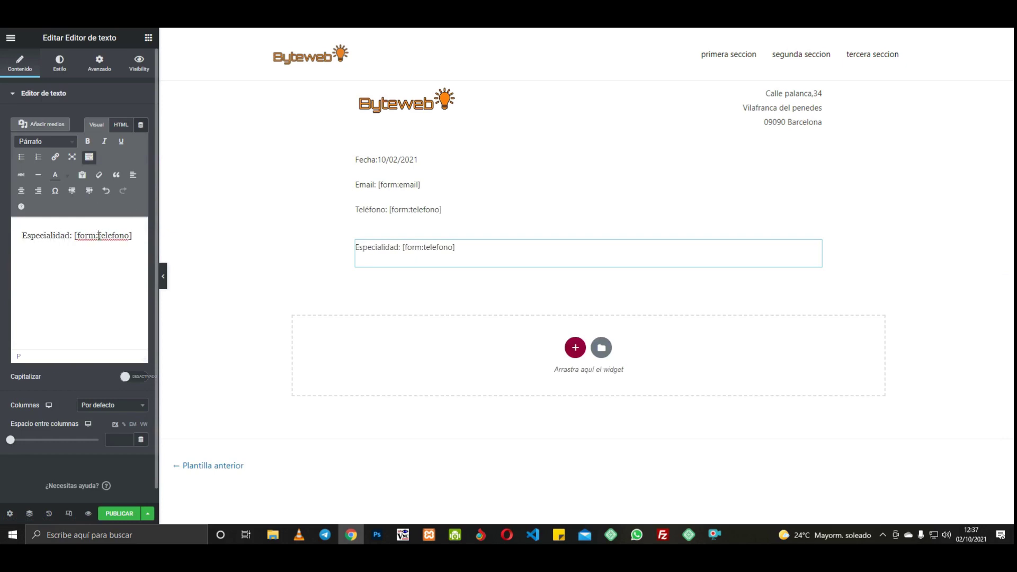
drag(98, 236, 130, 233)
text(especialidad)
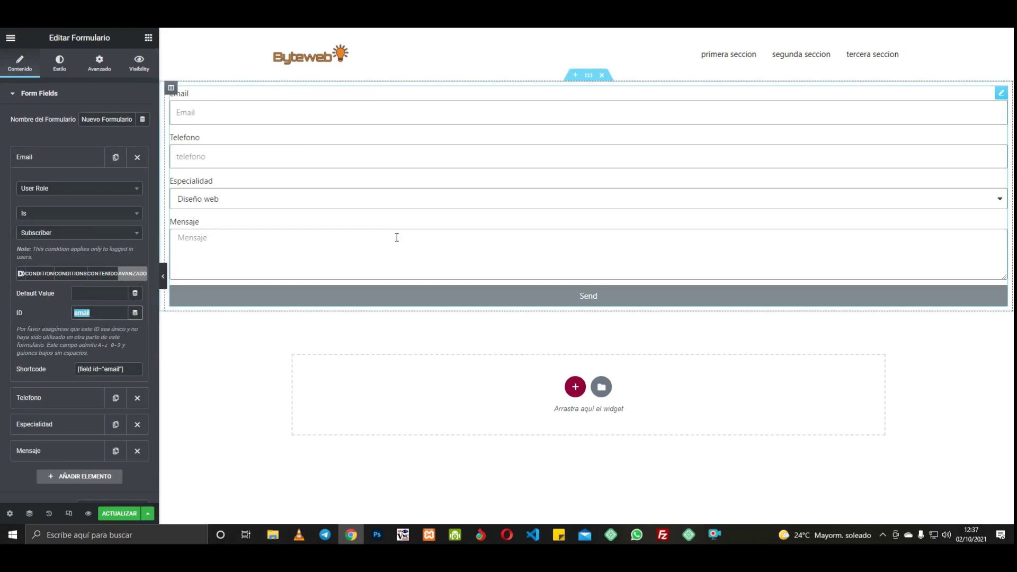
Step: Copy the Mensaje field's ID 'message' from its Advanced settings
click(376, 234)
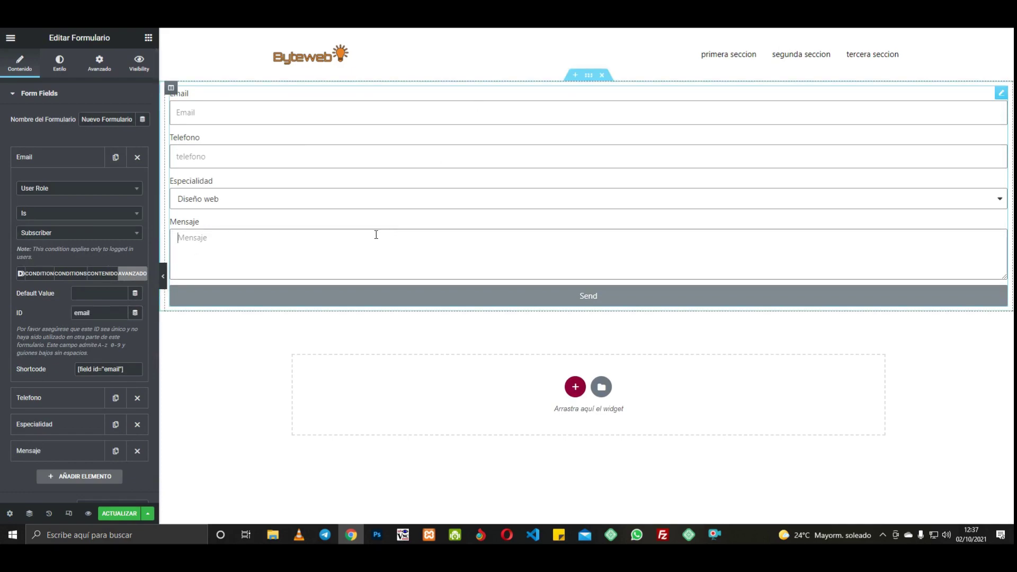
click(69, 158)
click(51, 241)
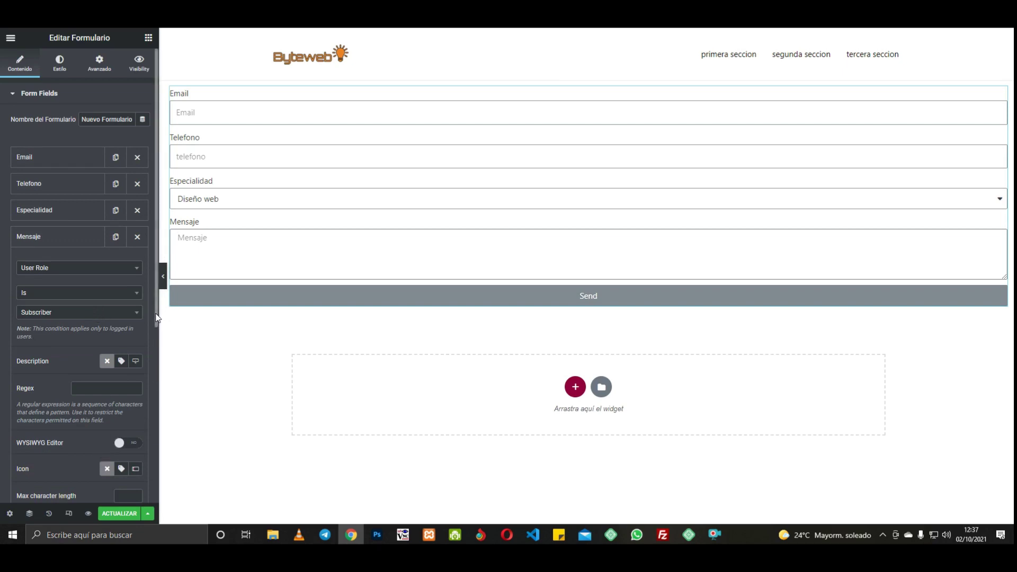
drag(155, 317, 157, 404)
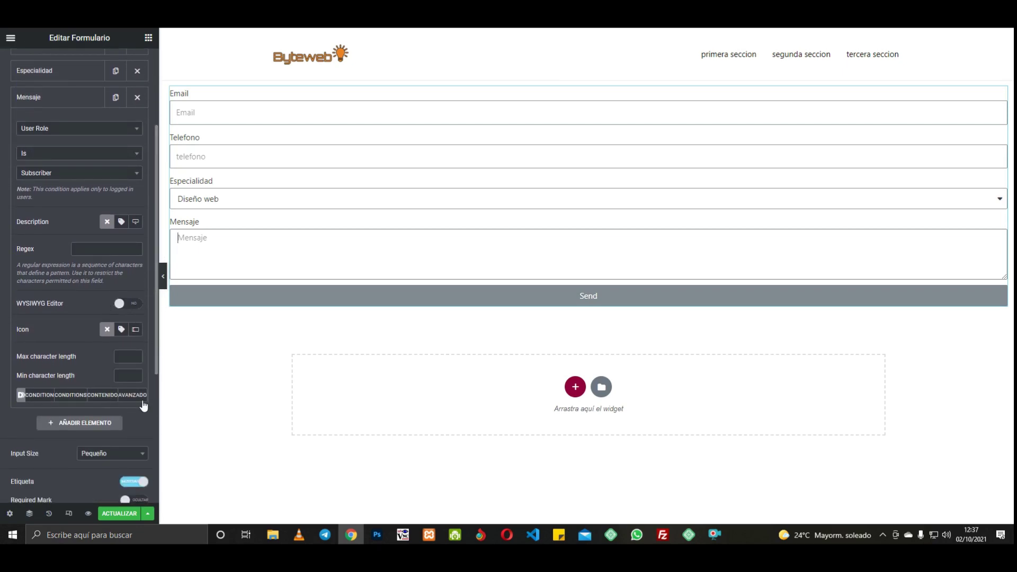
click(141, 395)
drag(104, 252, 73, 253)
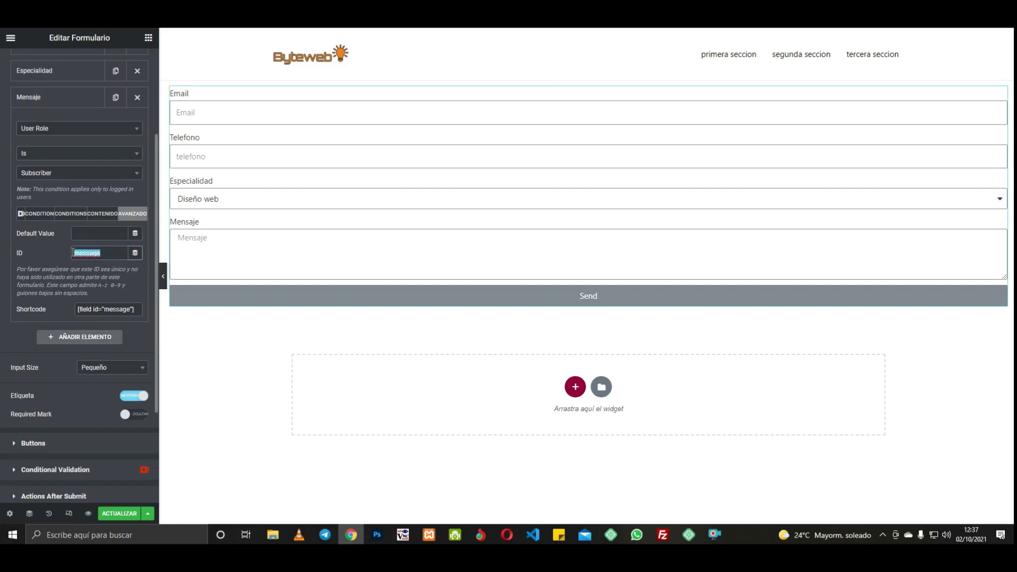
right_click(85, 254)
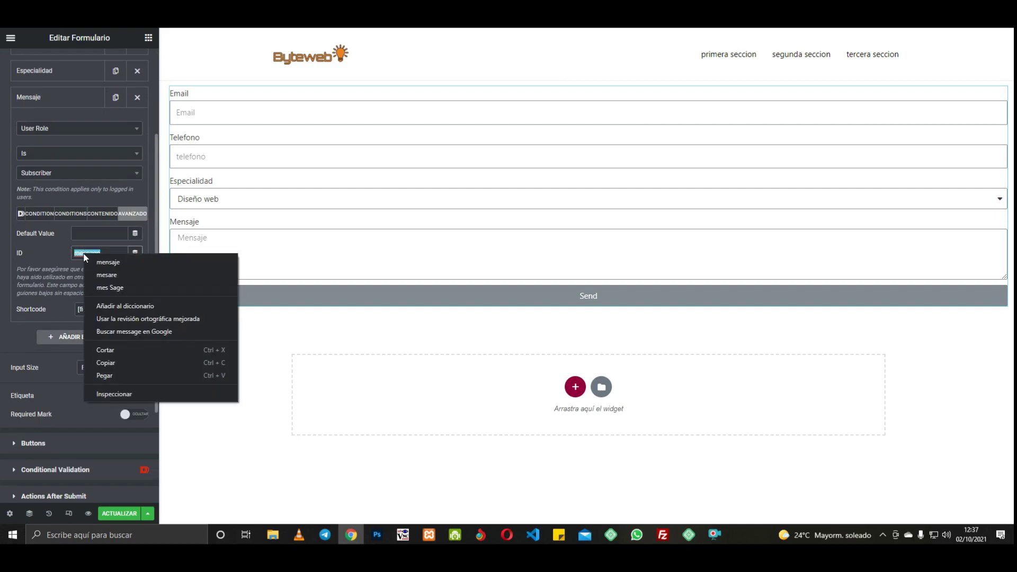
click(106, 366)
Step: Duplicate the Especialidad line in the PDF template and change it to Mensaje: [form:message]
click(84, 10)
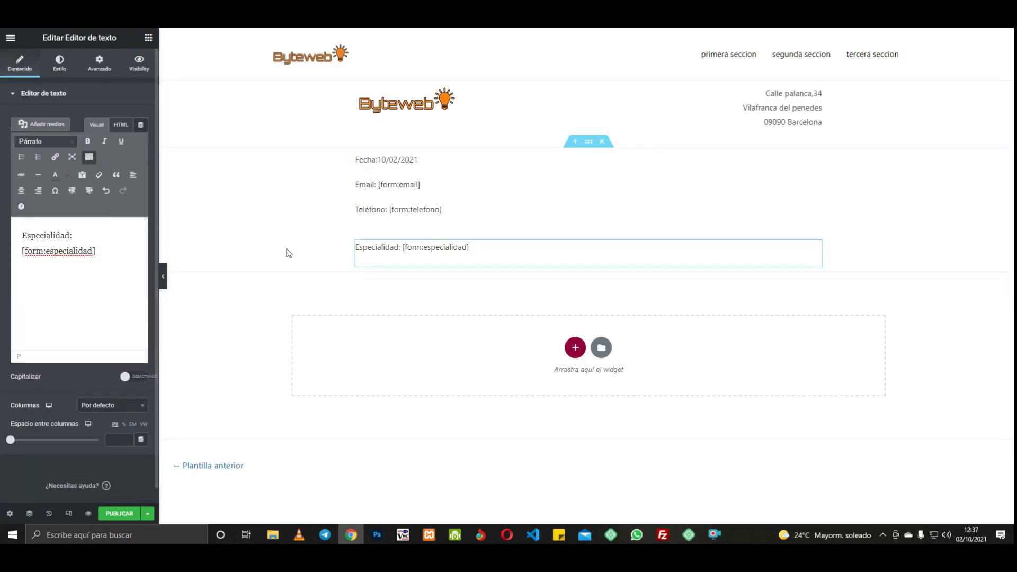
right_click(815, 249)
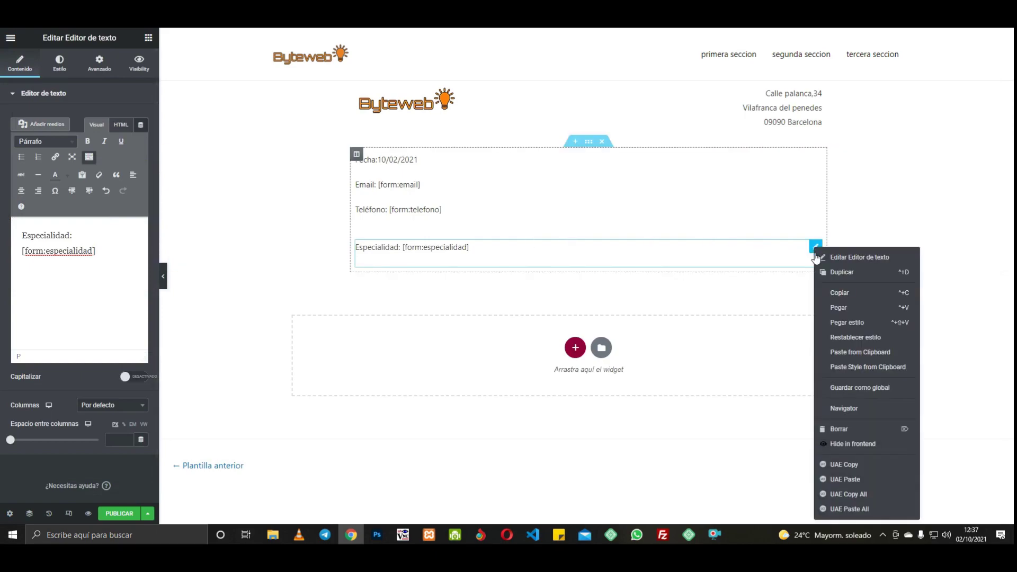
click(842, 272)
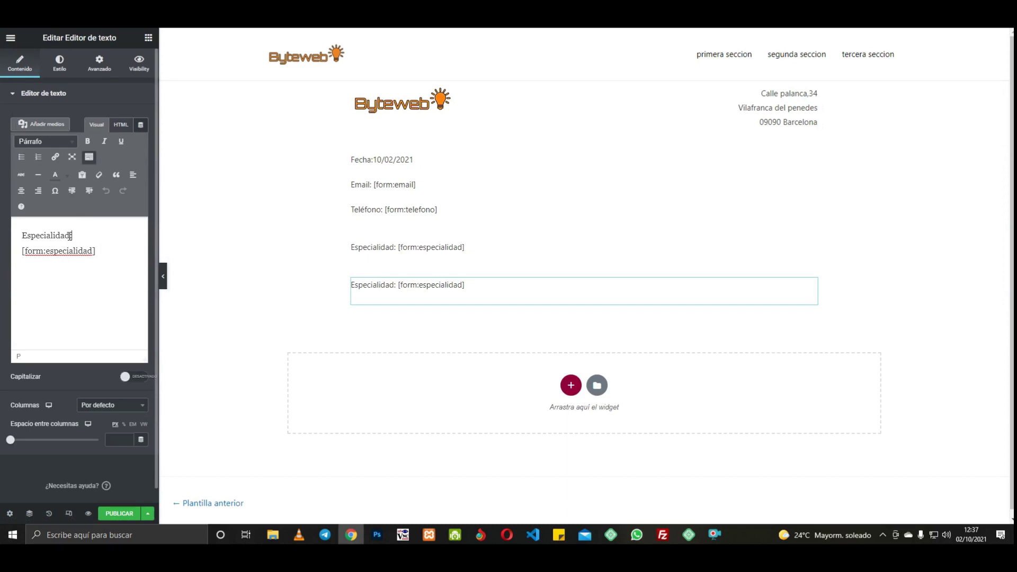
drag(69, 236, 18, 225)
text(Mensaje)
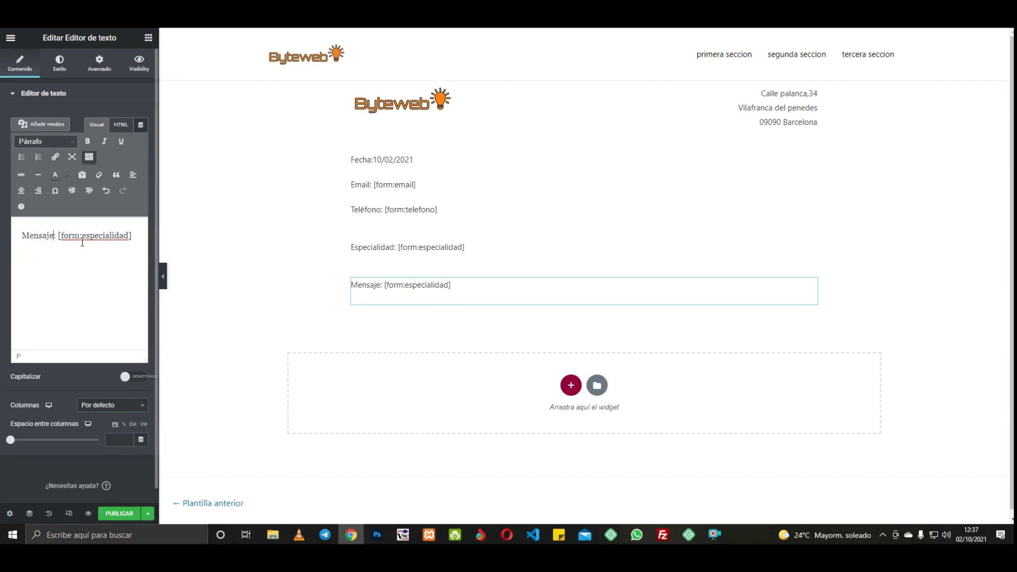
drag(82, 236, 129, 237)
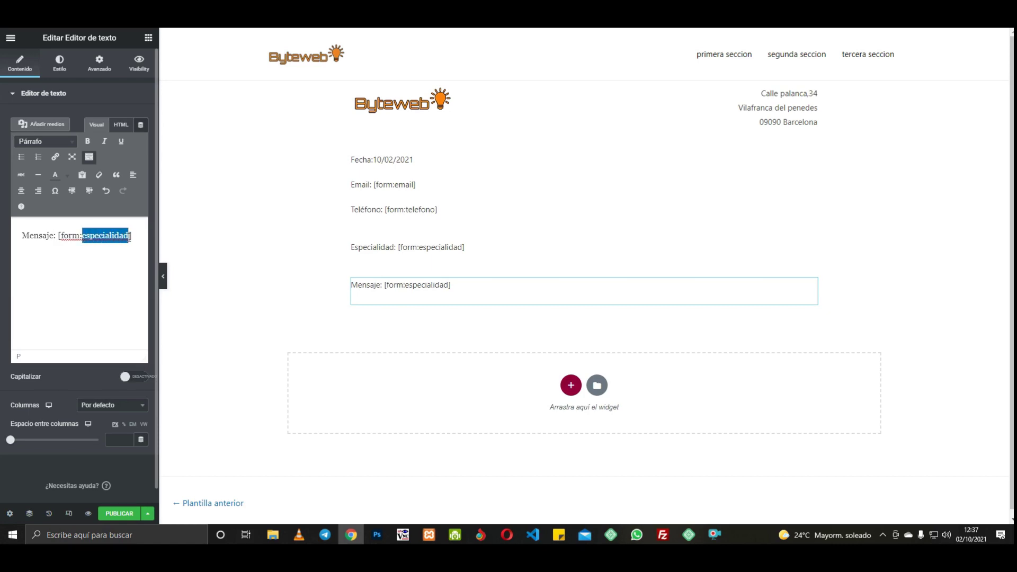
right_click(129, 237)
click(136, 278)
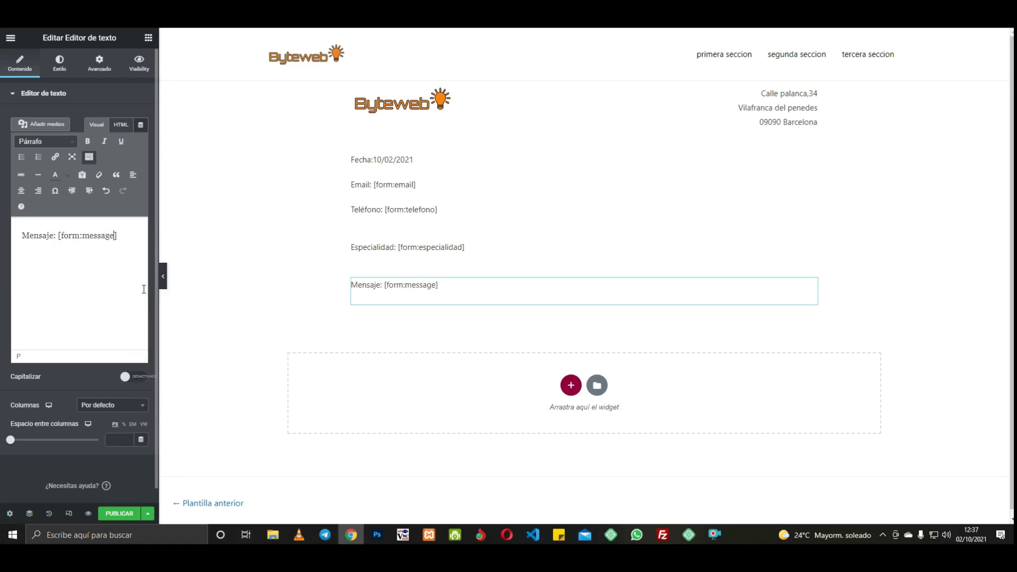
Step: Review the Email, Teléfono and Especialidad placeholders and publish the template
click(427, 249)
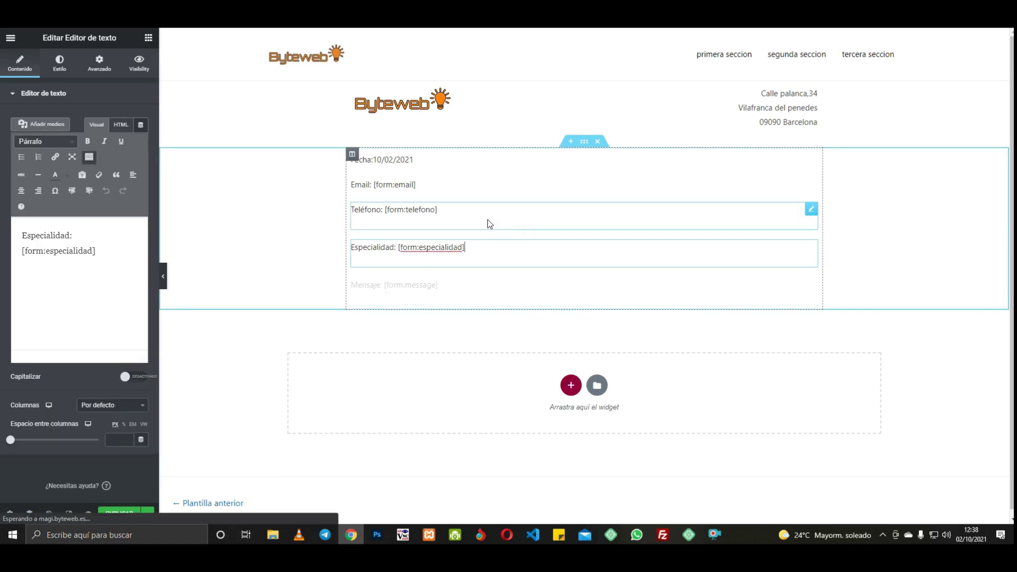
click(484, 217)
click(429, 184)
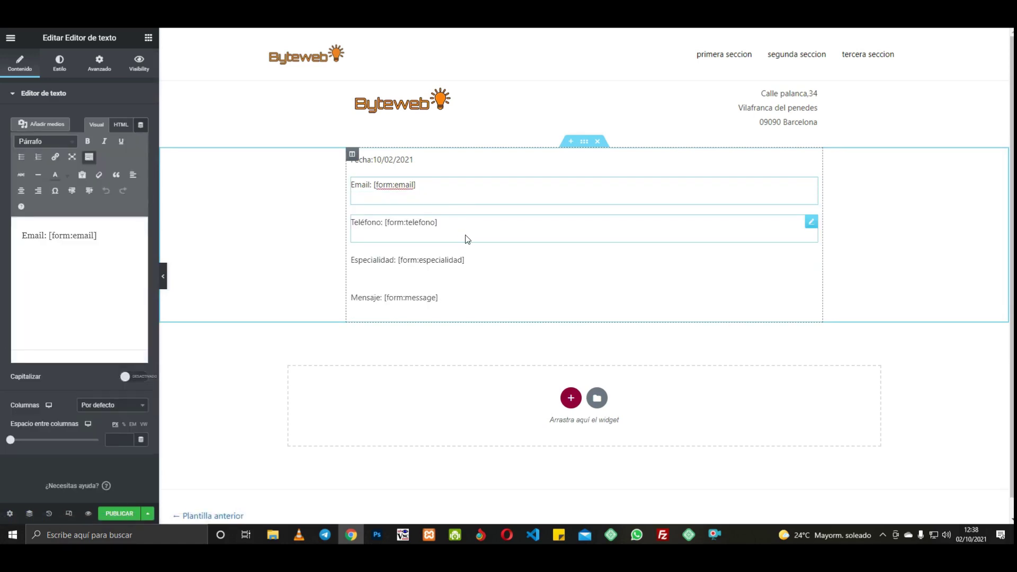
click(119, 513)
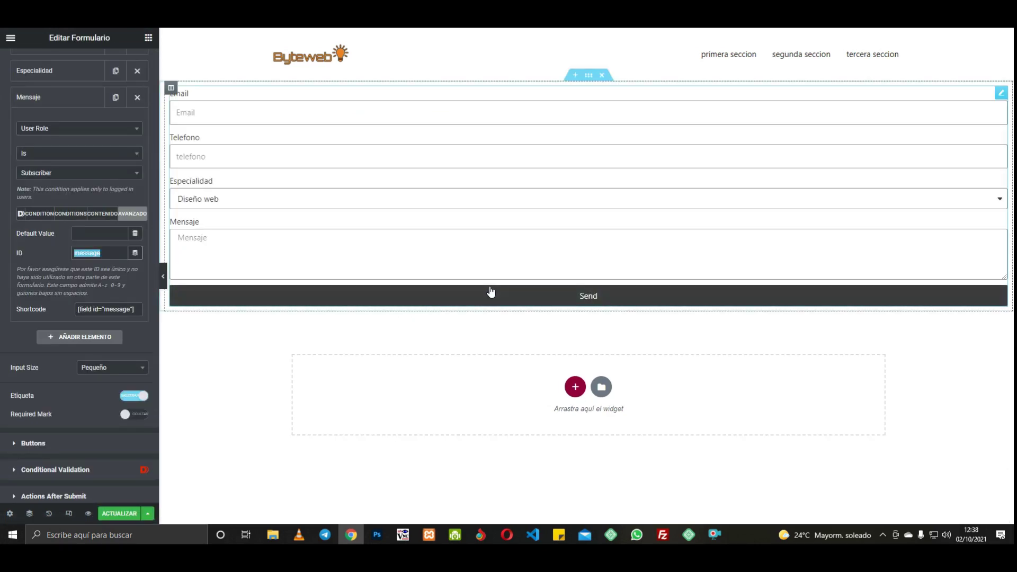
Step: Set the form section's width to 1000 px and update the page
click(588, 75)
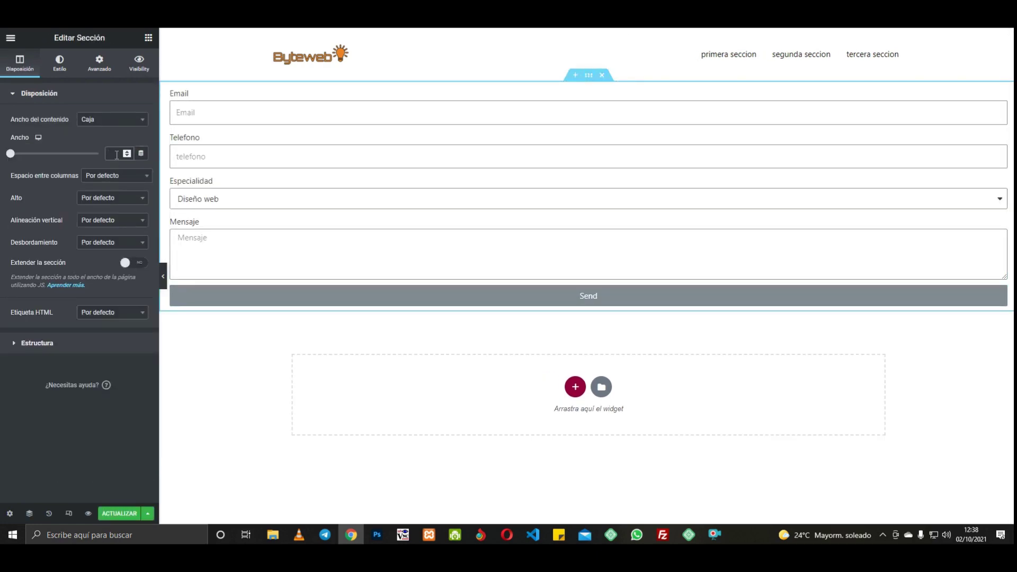
text(10)
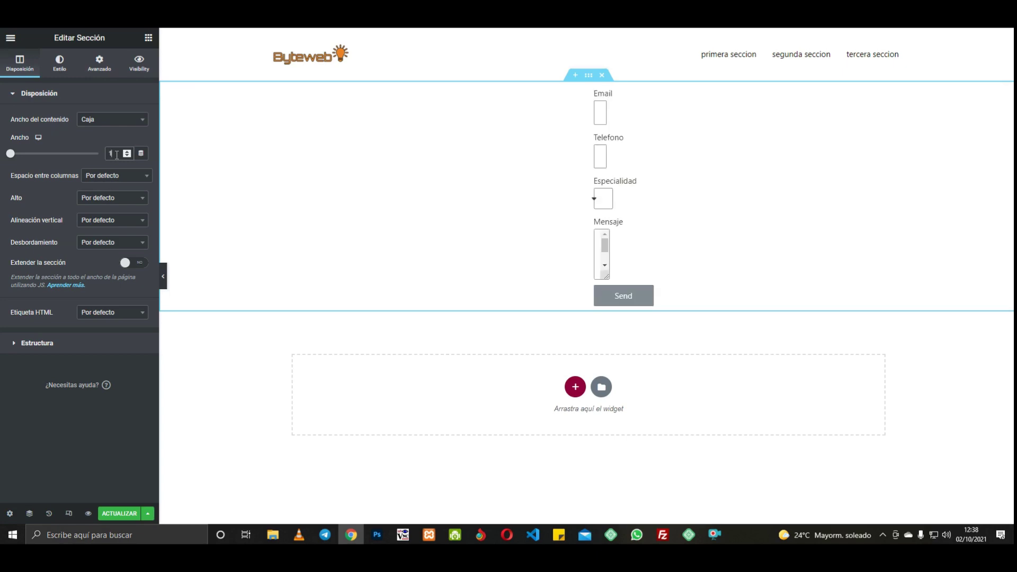
text(0)
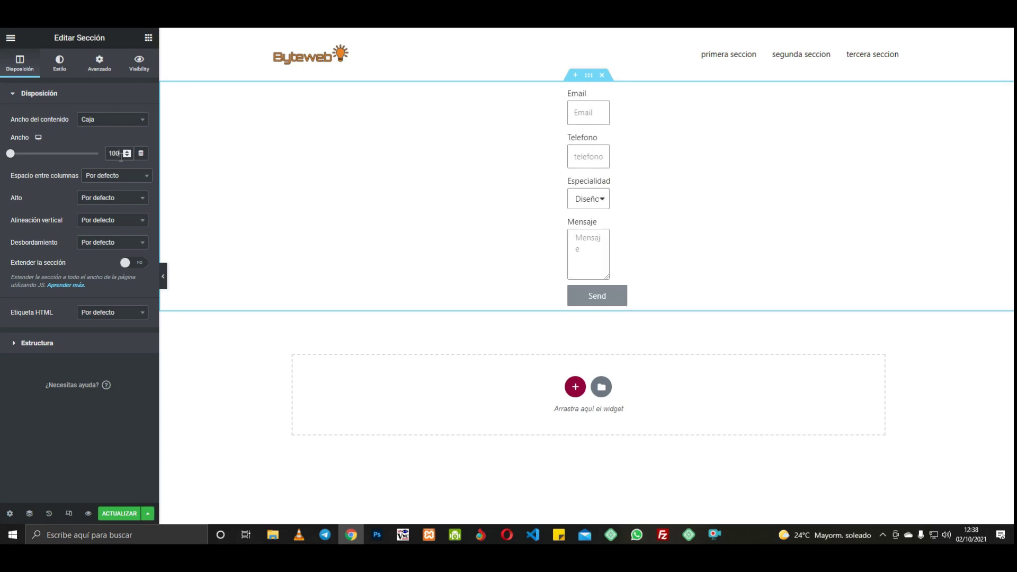
text(0)
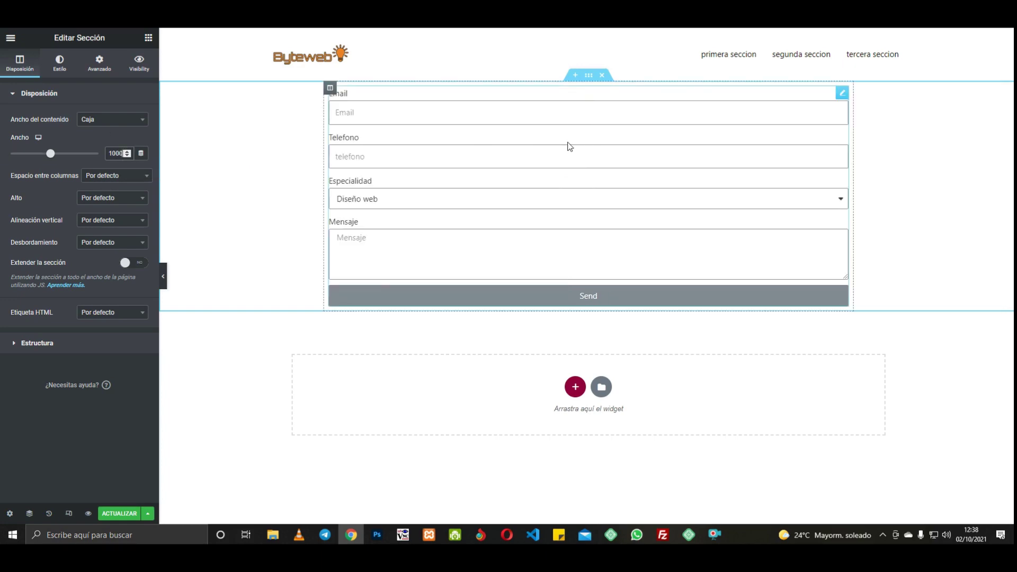
click(116, 513)
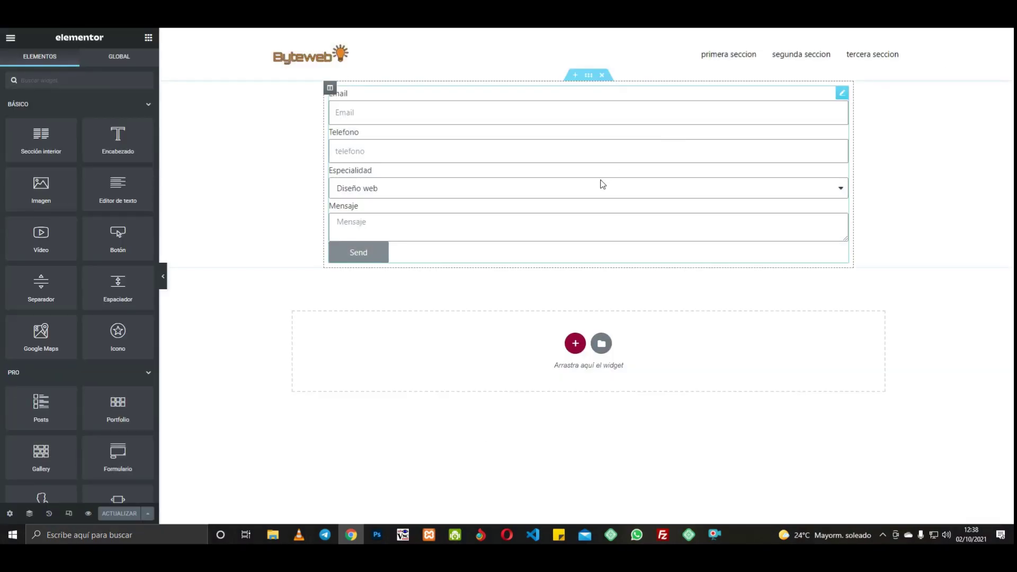
Step: Configure PDF Generator with the DomPDF converter and the '[10235] plantilla para el pdf' template
click(843, 95)
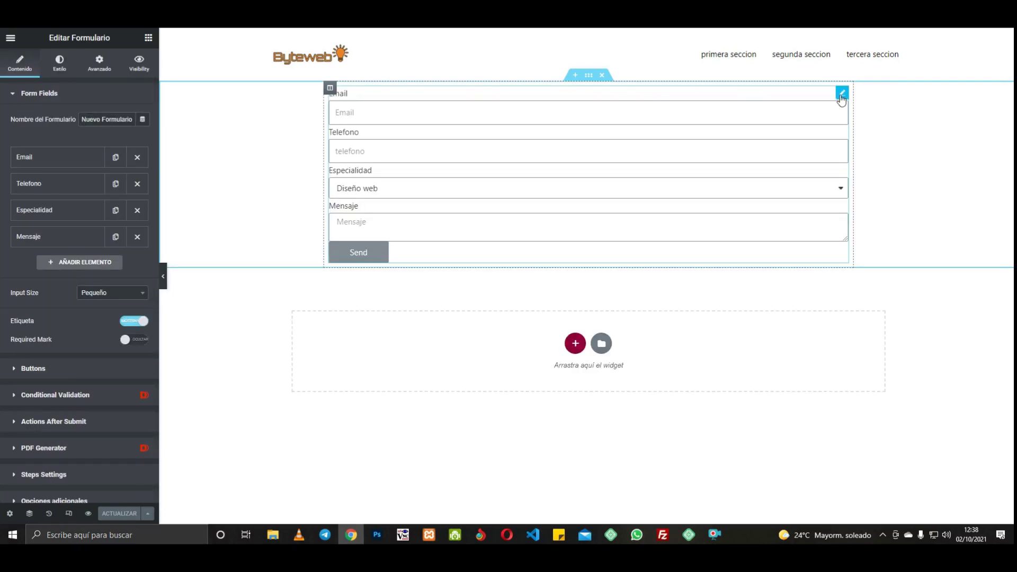
scroll(149, 308, down, 2)
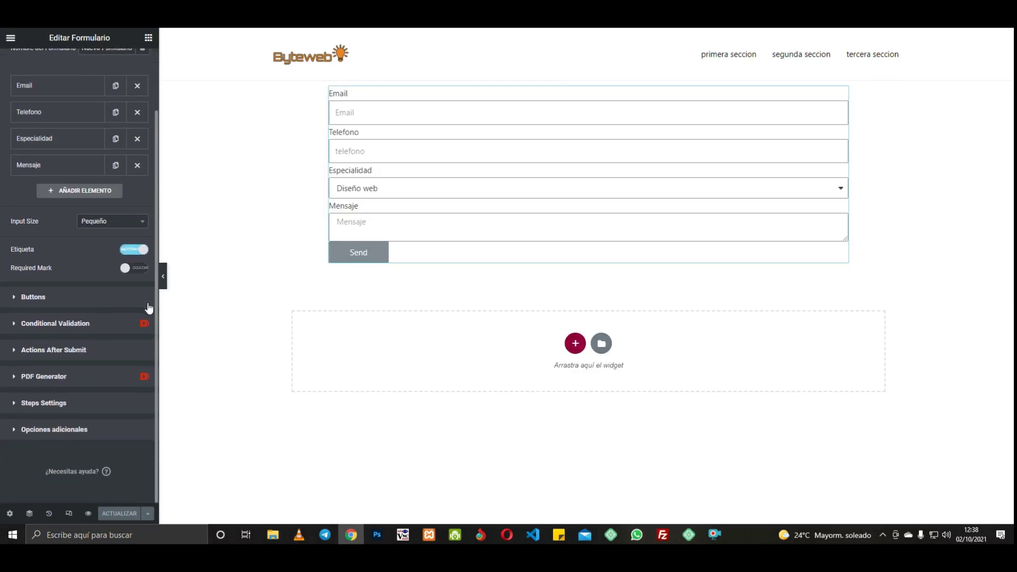
click(57, 377)
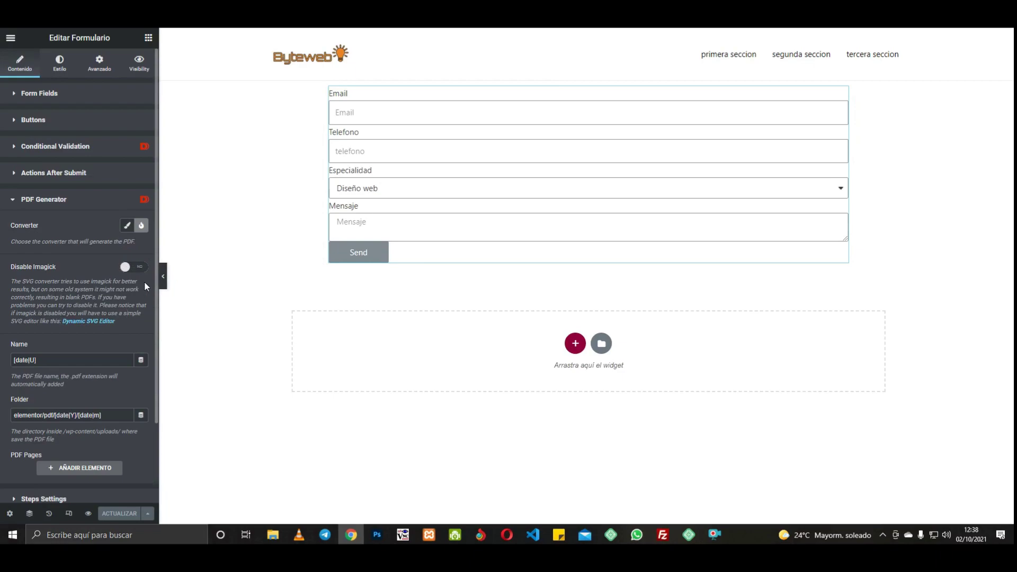
drag(157, 265, 156, 348)
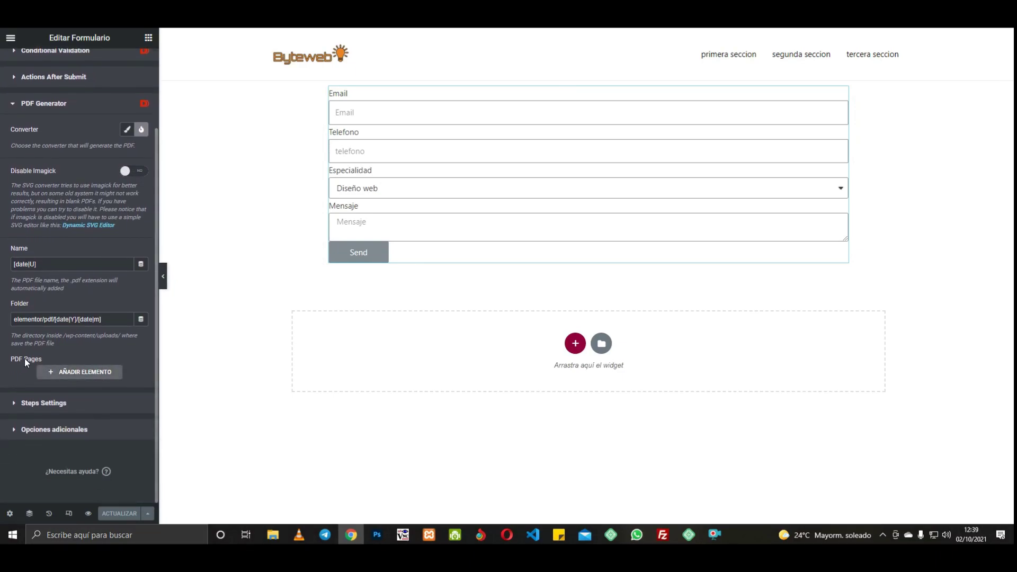
click(57, 372)
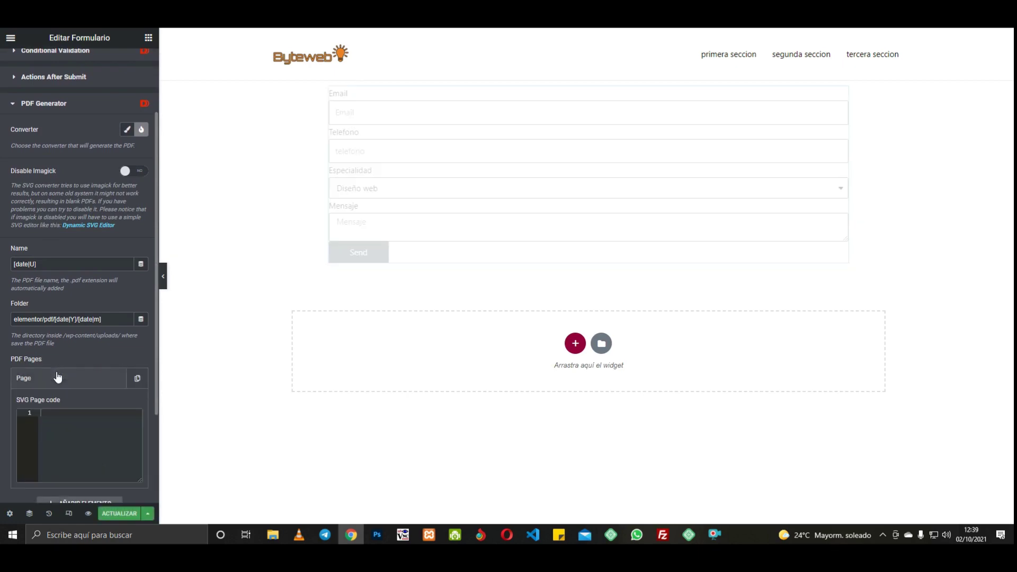
click(57, 377)
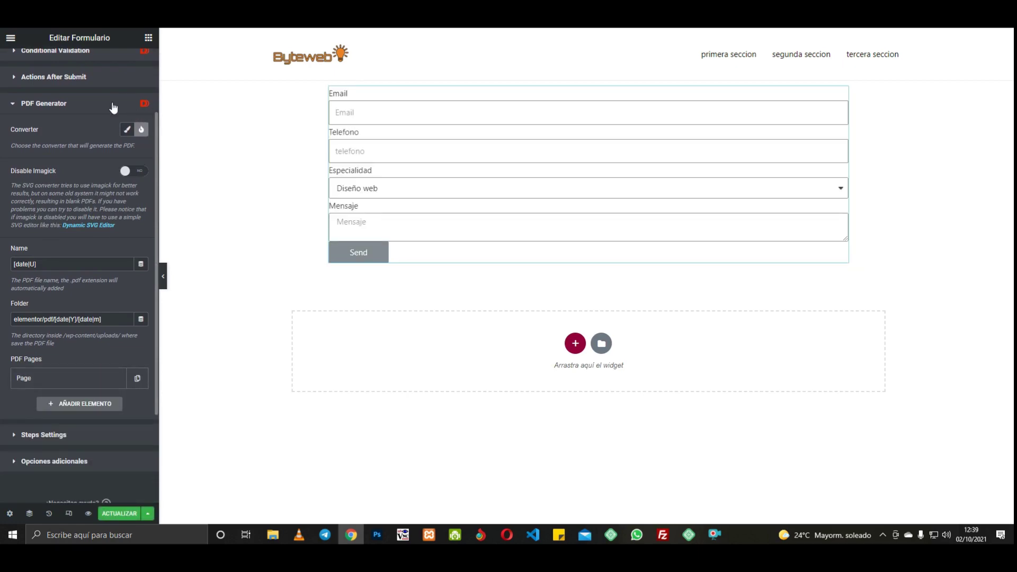
click(126, 131)
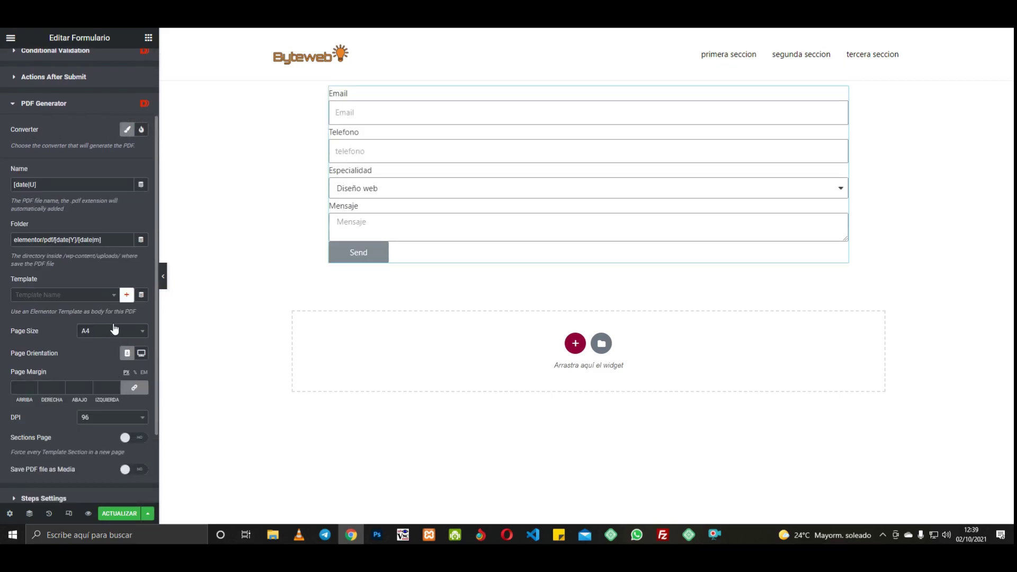
click(100, 300)
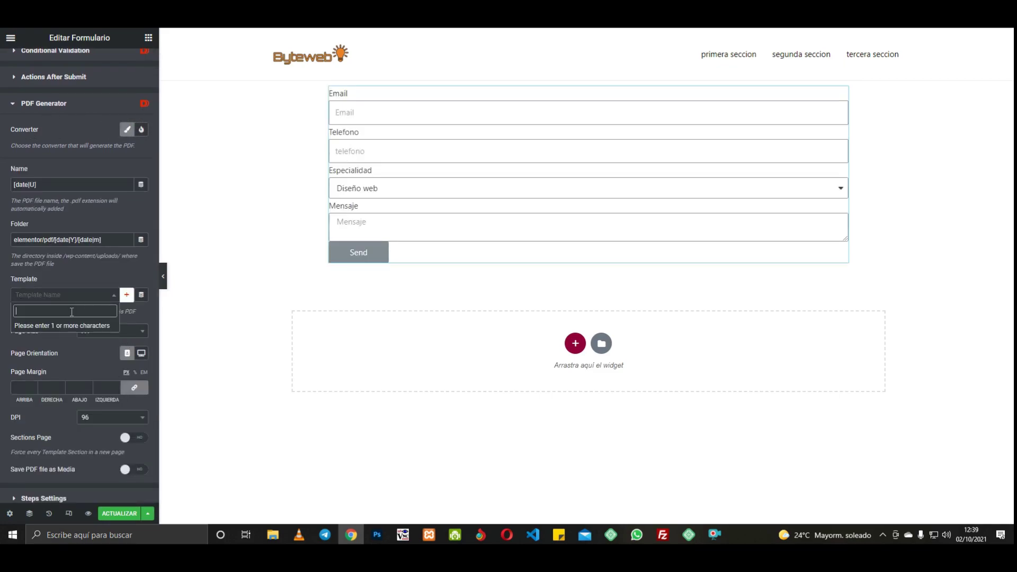
text(pdf)
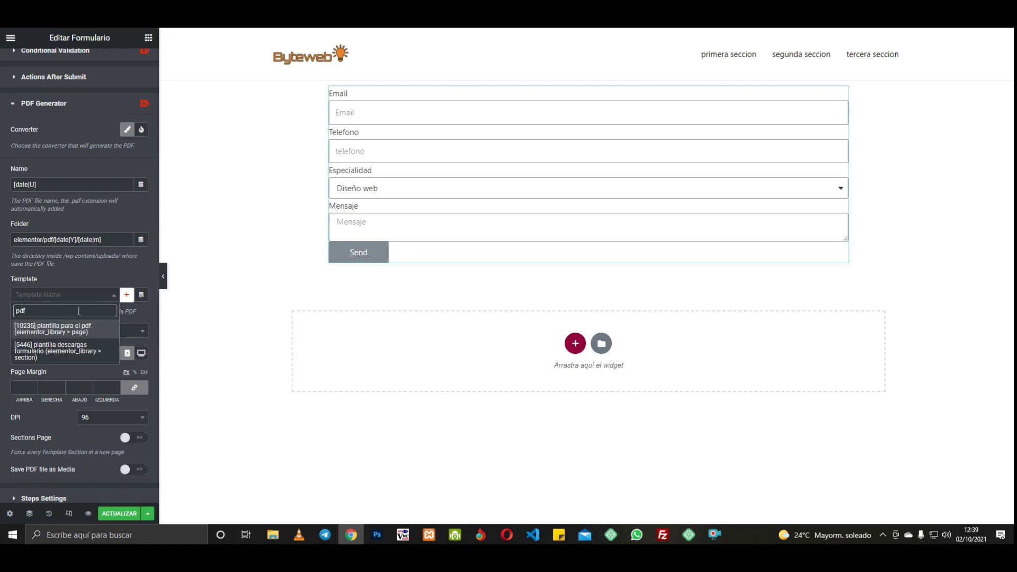
click(64, 332)
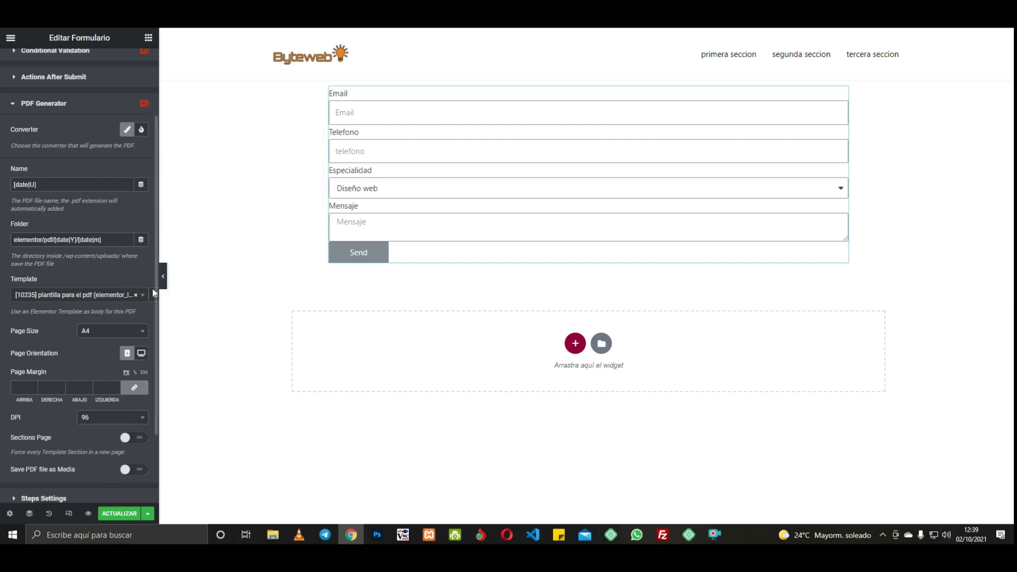
Step: Copy the Email field's shortcode [field id="email"] from its Advanced settings
scroll(62, 100, up, 3)
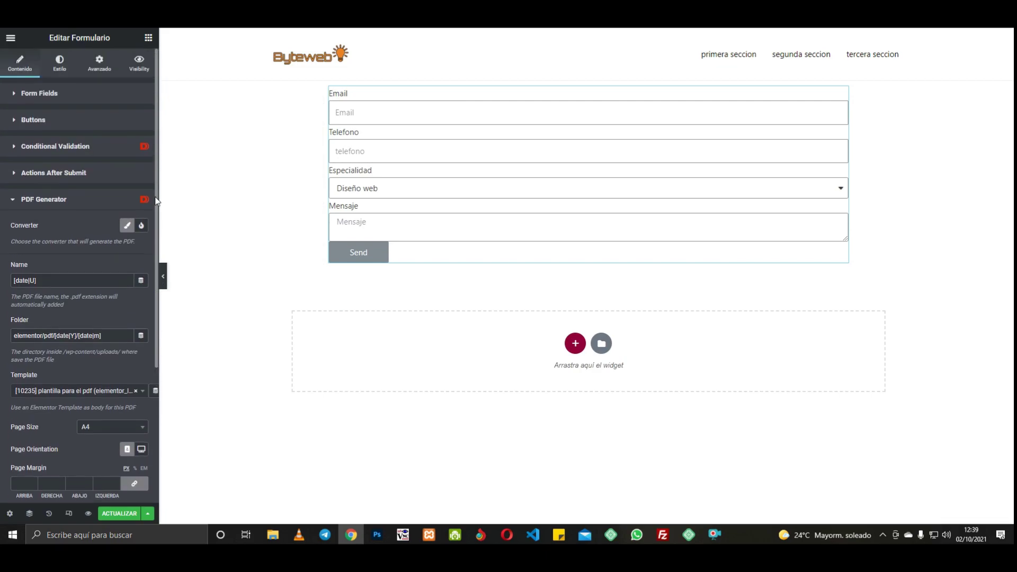
click(45, 95)
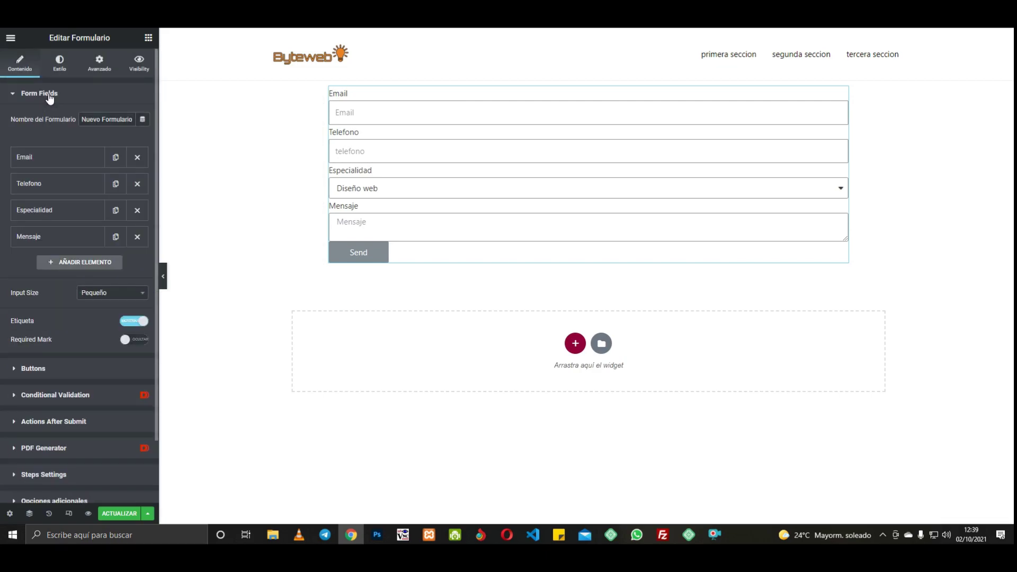
click(24, 158)
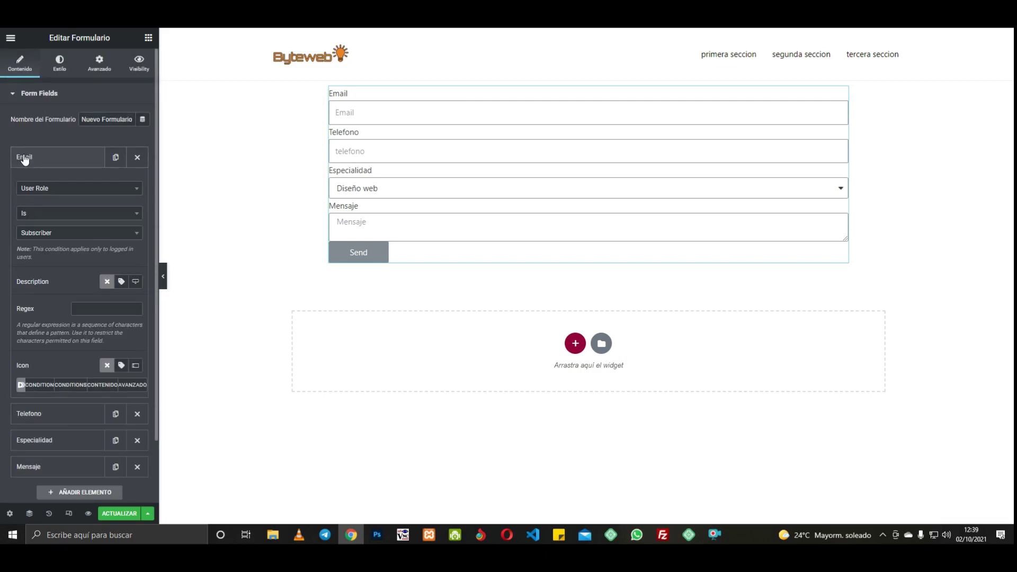
click(131, 384)
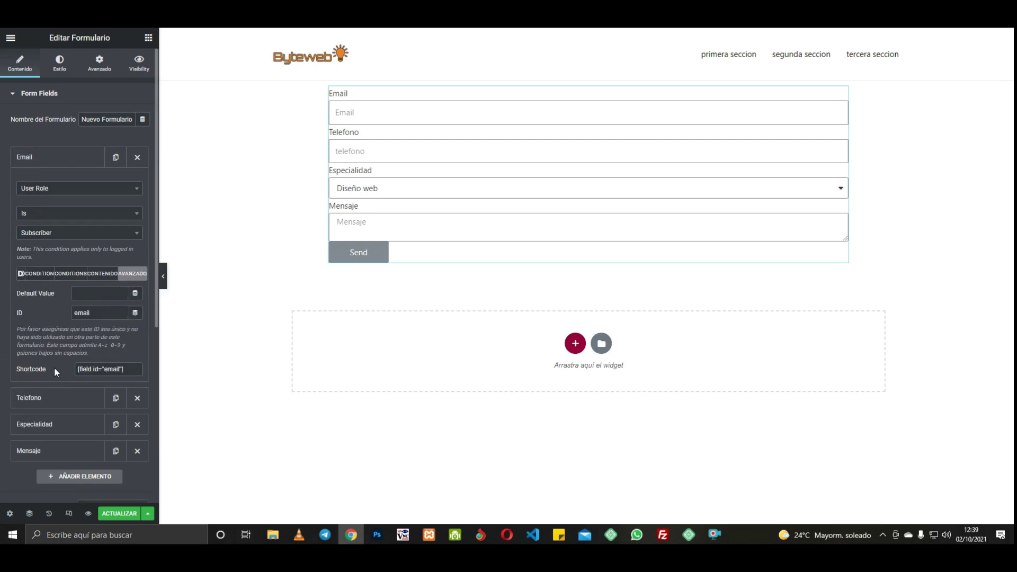
drag(121, 370, 77, 370)
right_click(98, 373)
click(112, 379)
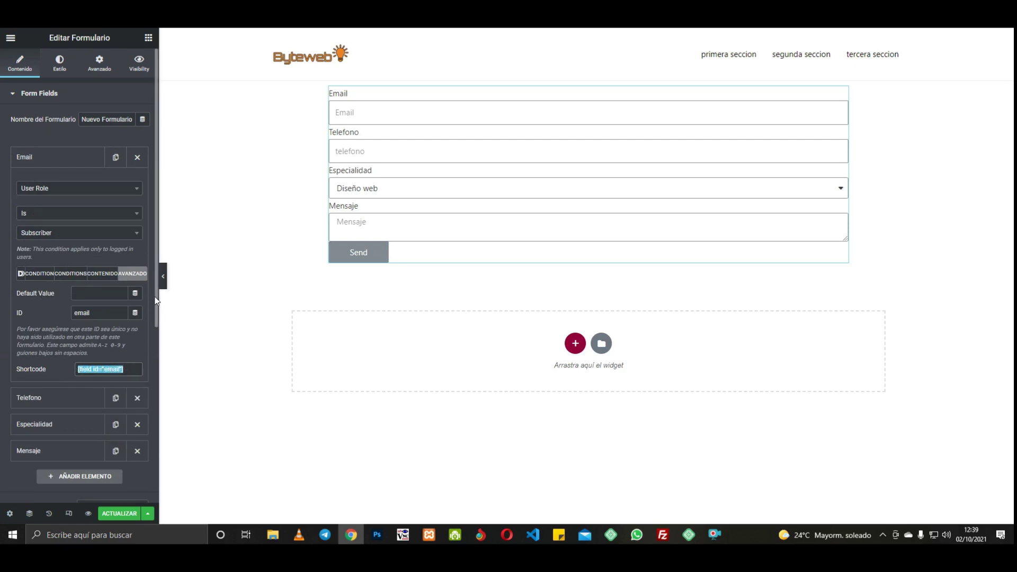
Step: Replace the PDF Generator name [date|U] with [field id="email"]
drag(157, 289, 154, 475)
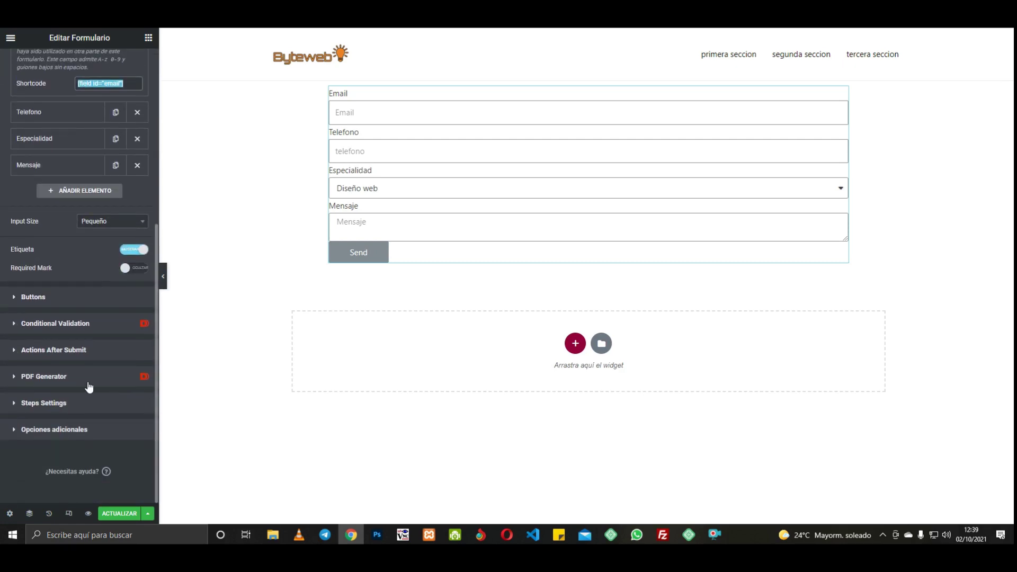
click(68, 376)
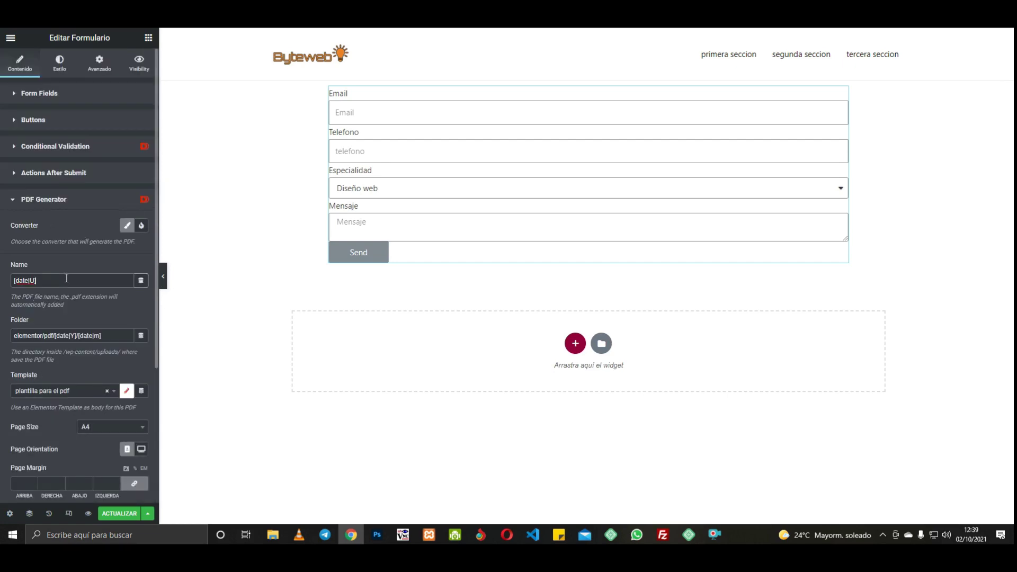
drag(58, 281, 11, 279)
key(ctrl+v)
click(106, 334)
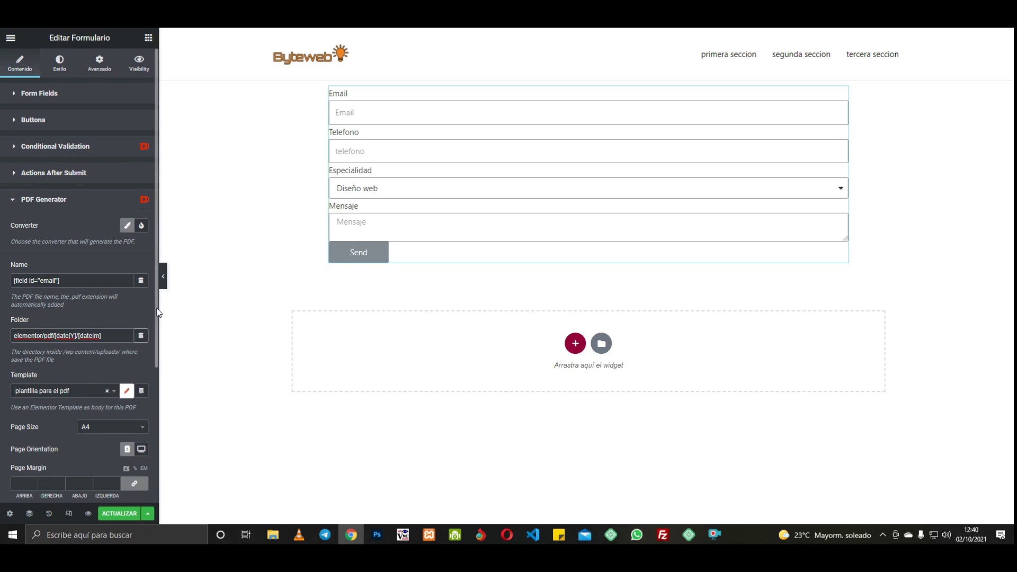
Step: Save the current page changes with ACTUALIZAR
scroll(155, 345, down, 1)
scroll(155, 345, down, 2)
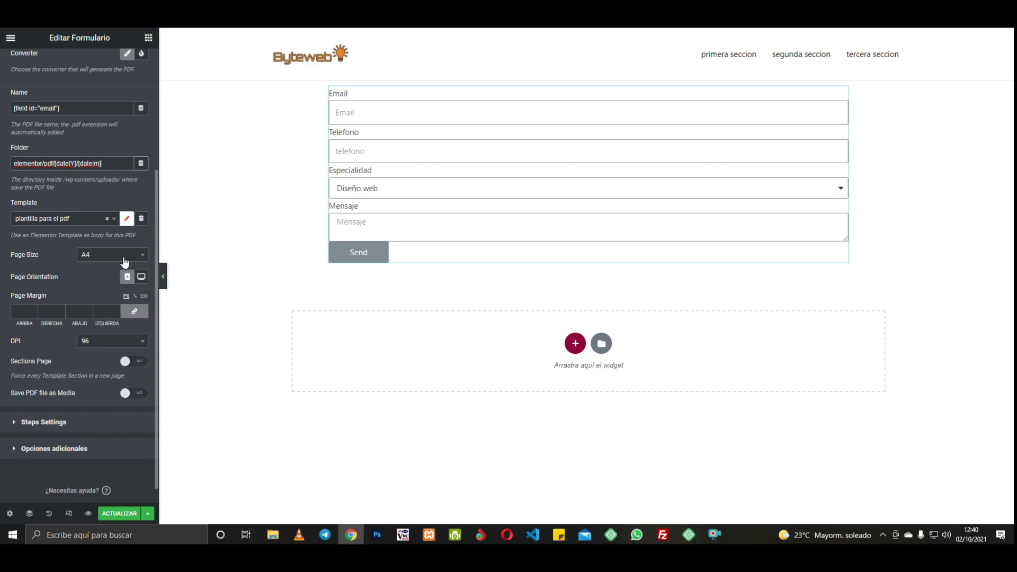
click(116, 513)
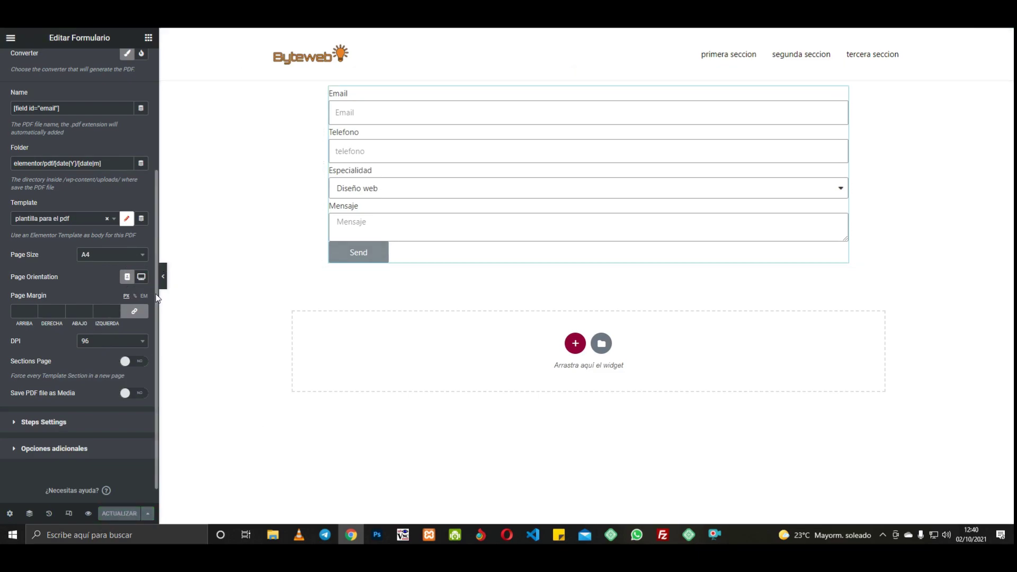
Step: Add Dynamic Email as an after-submit action and expand its settings
scroll(161, 249, up, 1)
scroll(162, 212, up, 1)
scroll(63, 106, up, 1)
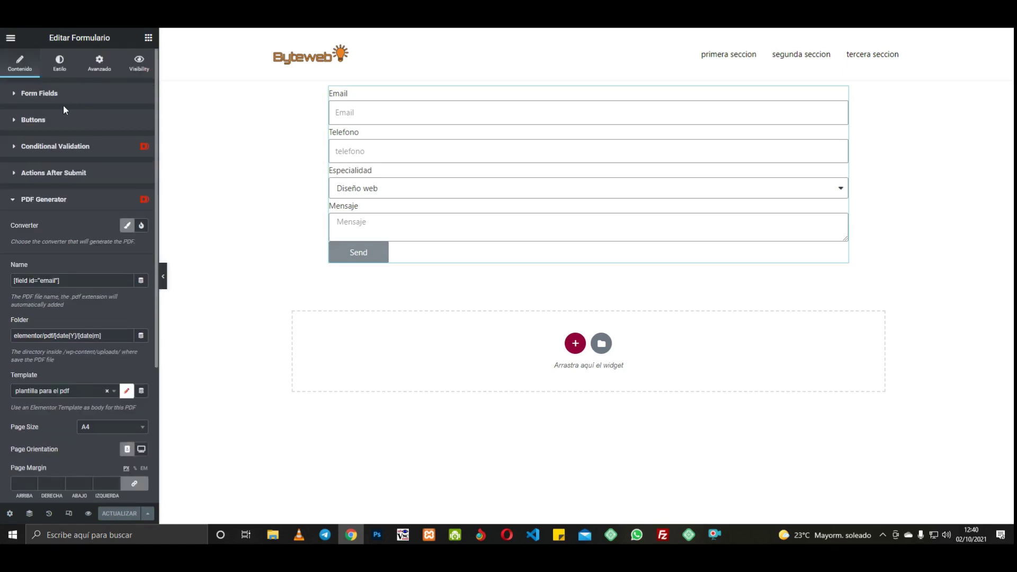
click(57, 174)
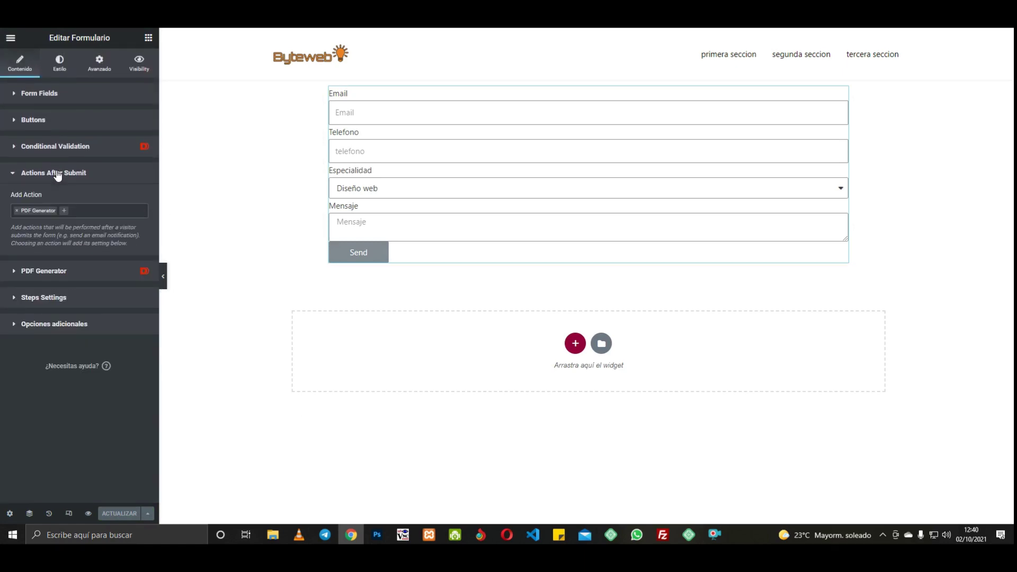
click(61, 211)
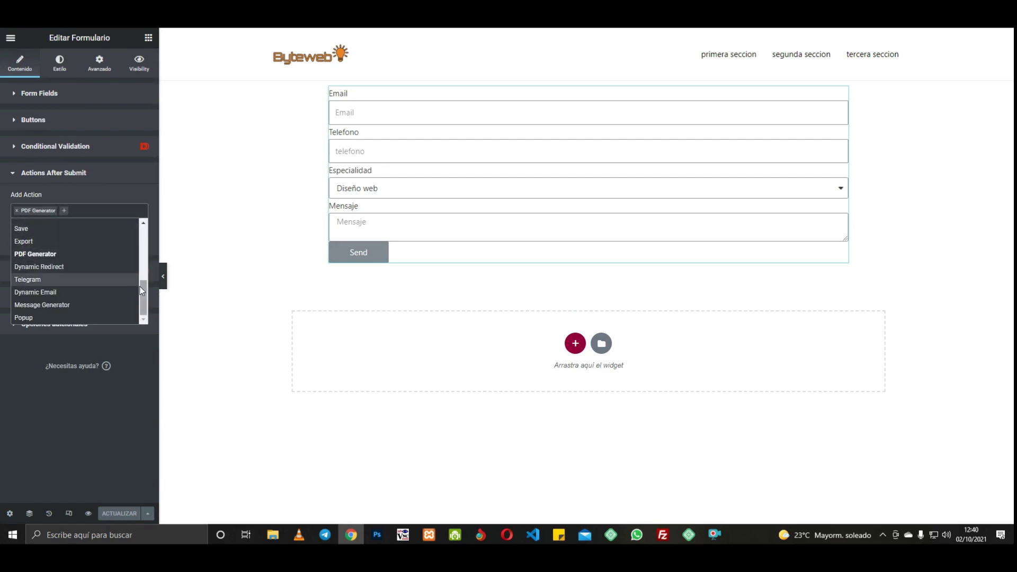
scroll(141, 288, up, 1)
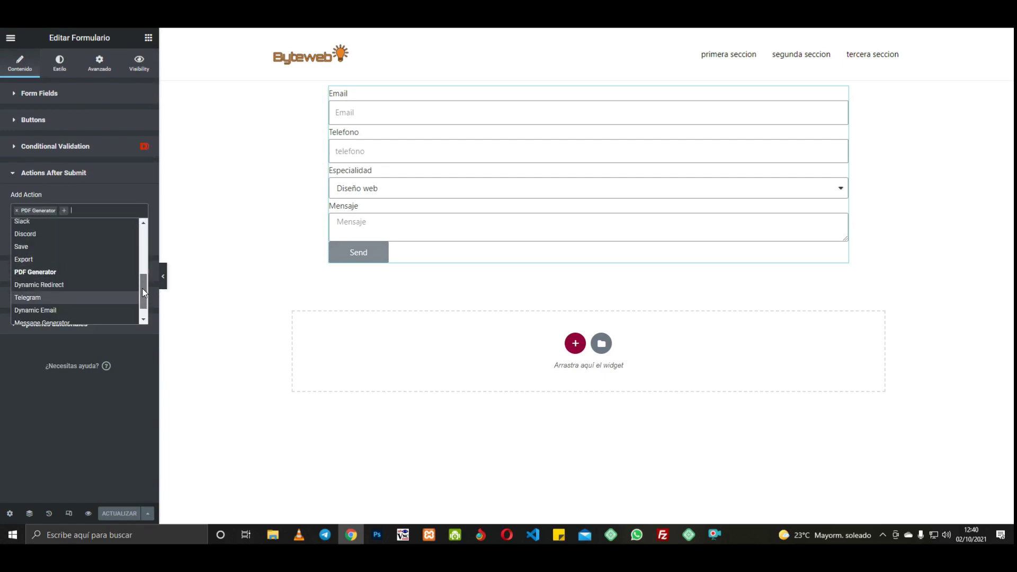
mouse_move(143, 292)
mouse_down()
mouse_move(143, 238)
mouse_move(142, 304)
mouse_up()
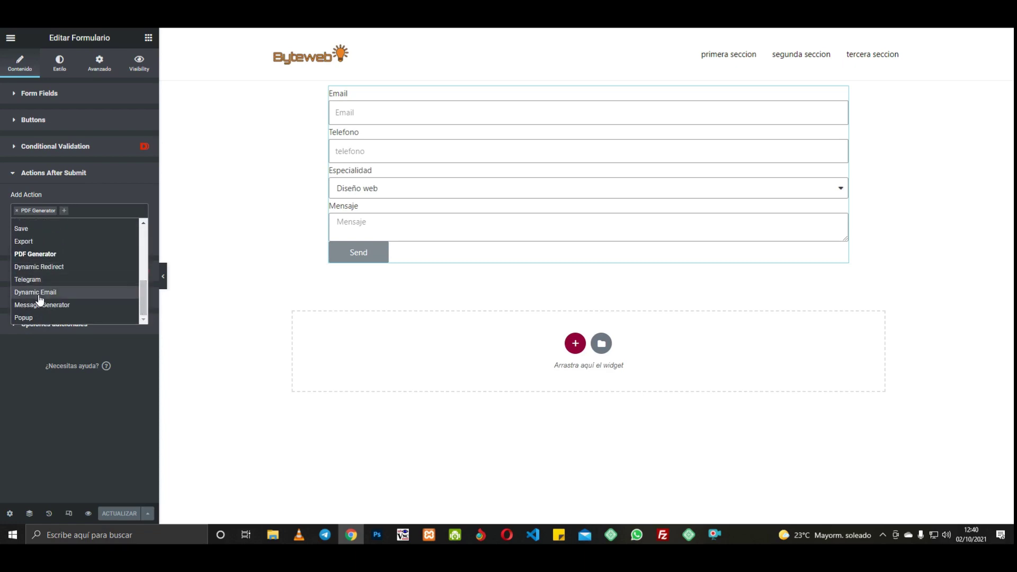
click(40, 293)
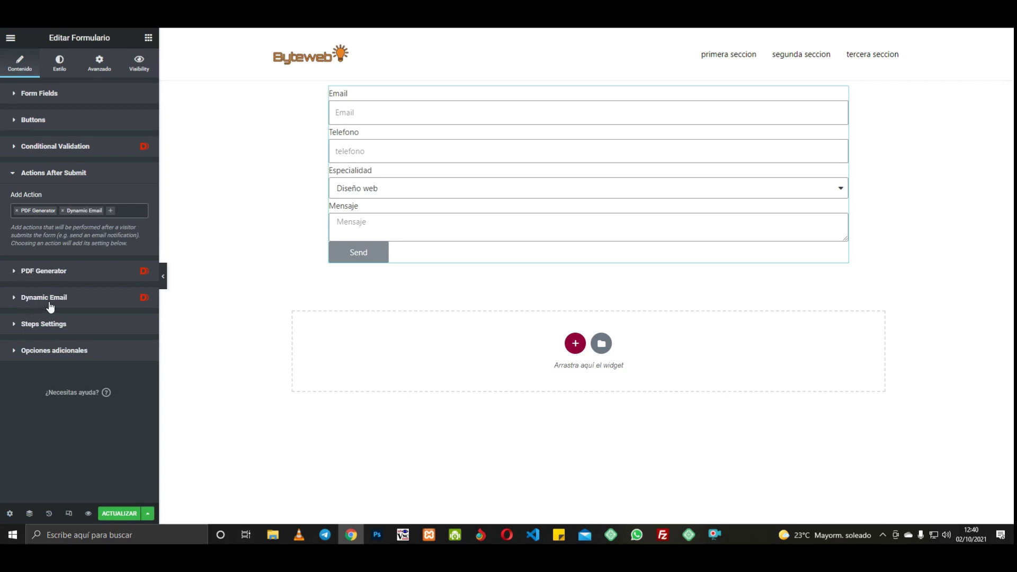
click(33, 298)
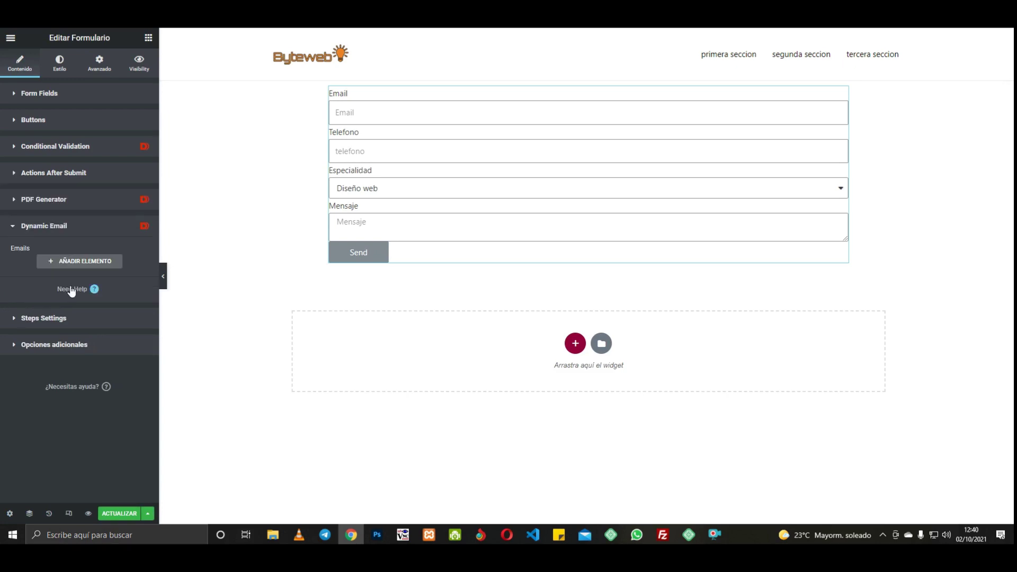
Step: Add a new email with subject 'nuevo PDF de [field id="email"]'
click(82, 261)
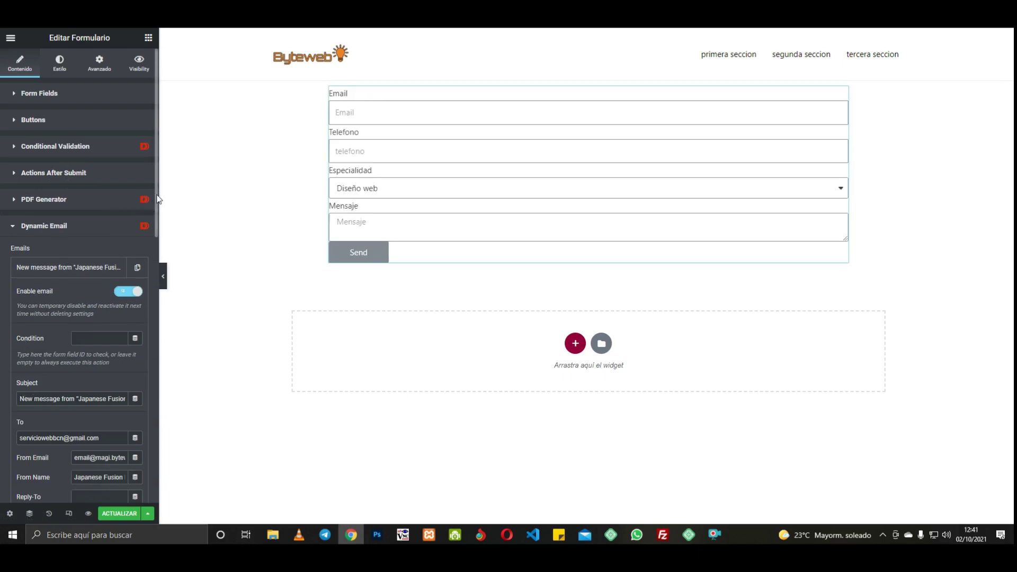
drag(155, 200, 156, 245)
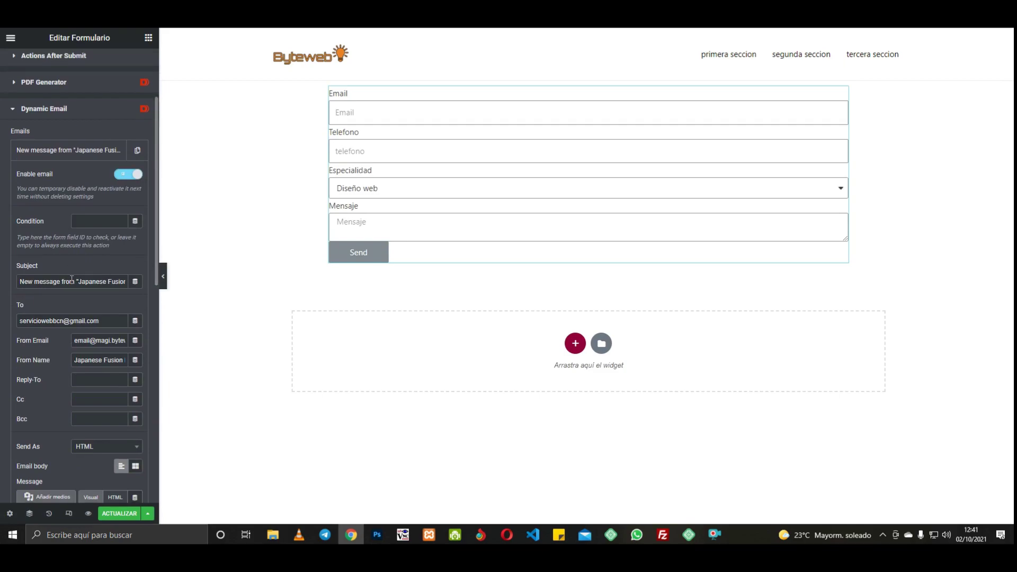
scroll(71, 279, up, 2)
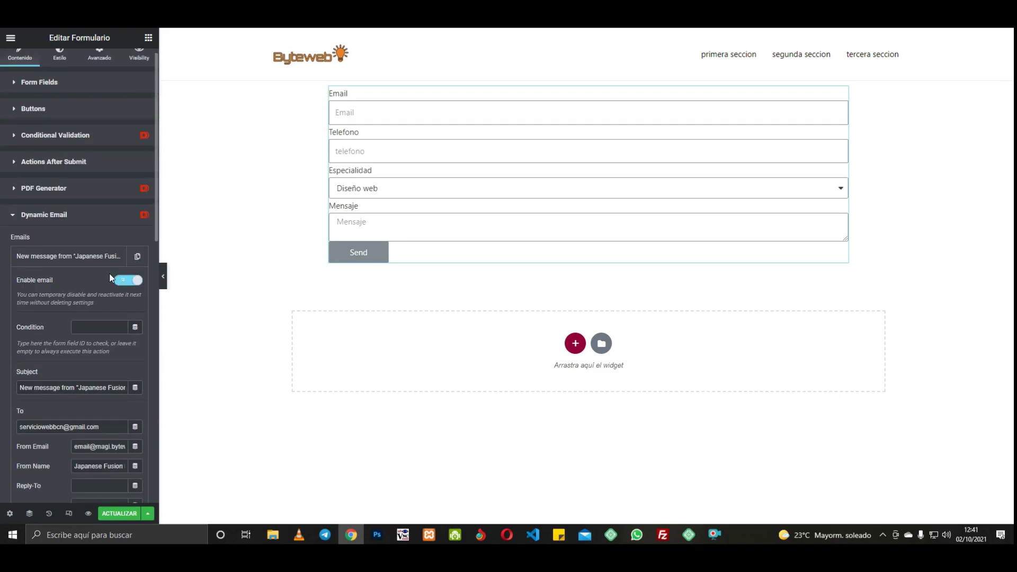
scroll(106, 254, down, 3)
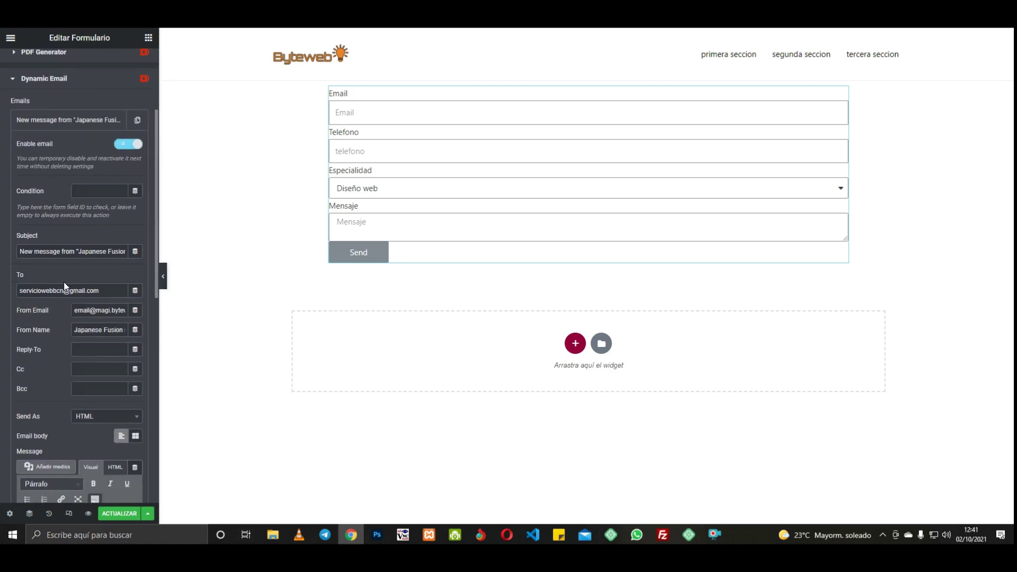
drag(19, 252, 143, 254)
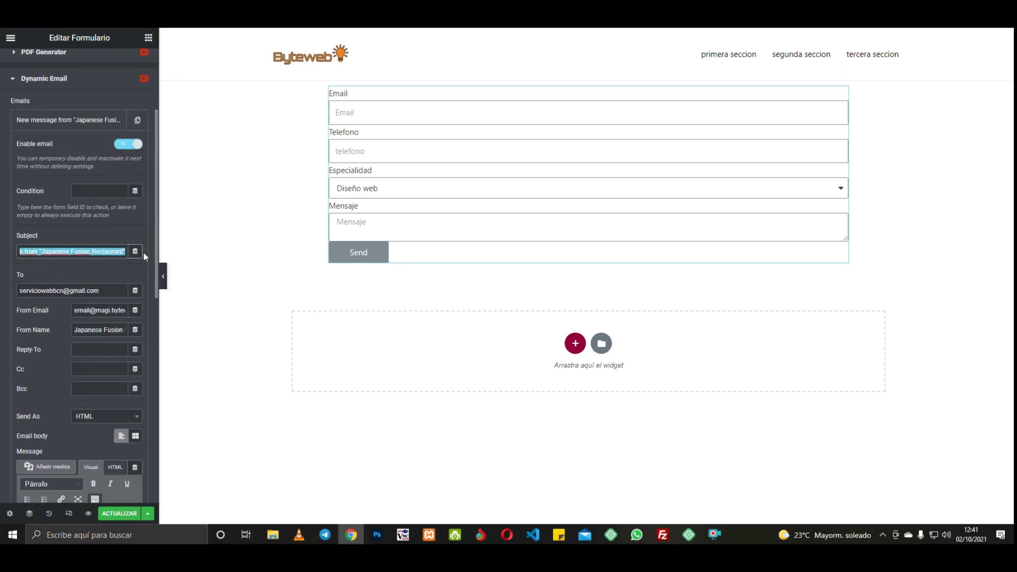
text(nuevo pe)
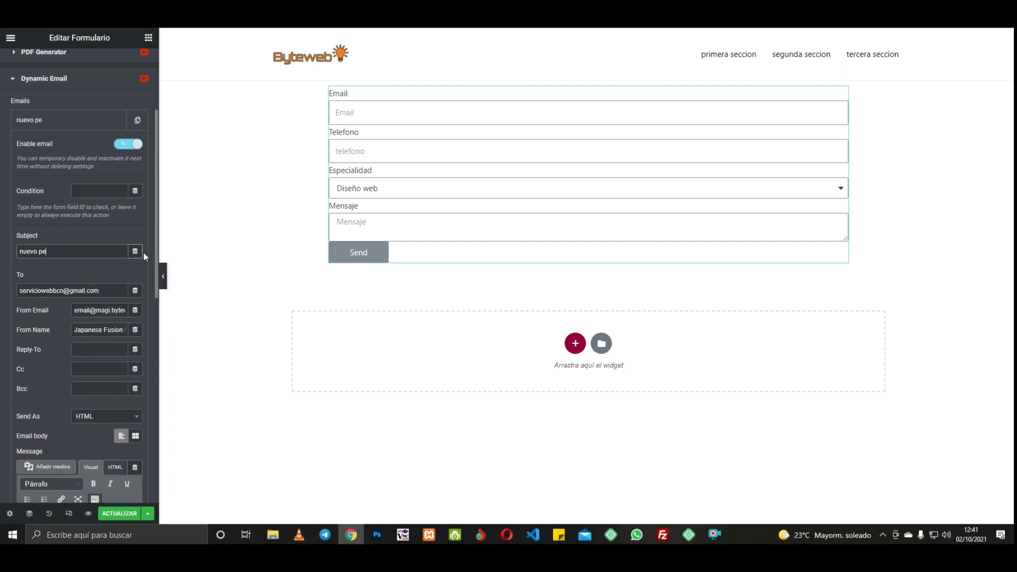
text(PDF de)
text([field id="email"])
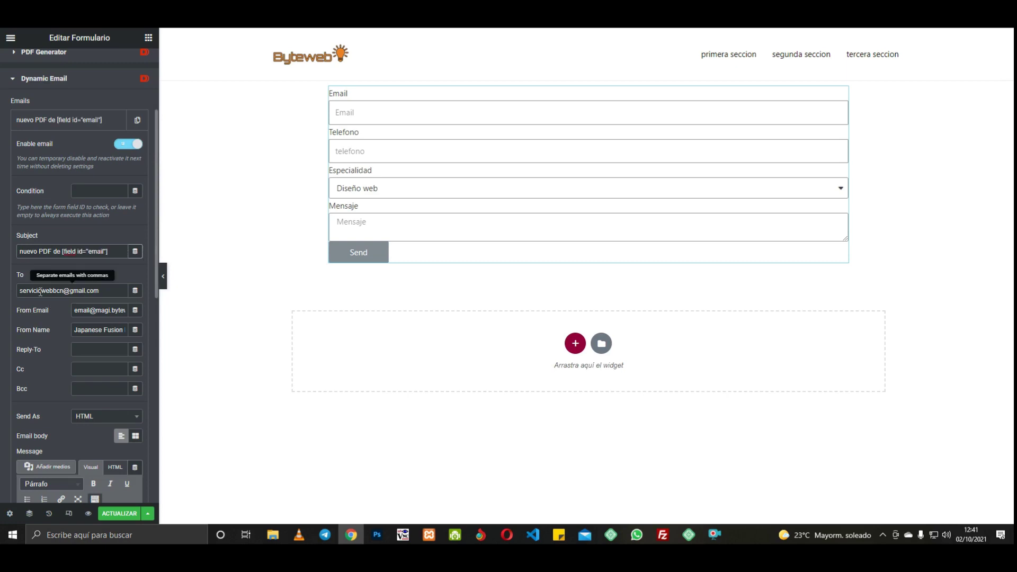
Step: Append [field id="email"] as a second recipient in the To field
click(108, 289)
drag(106, 291, 21, 292)
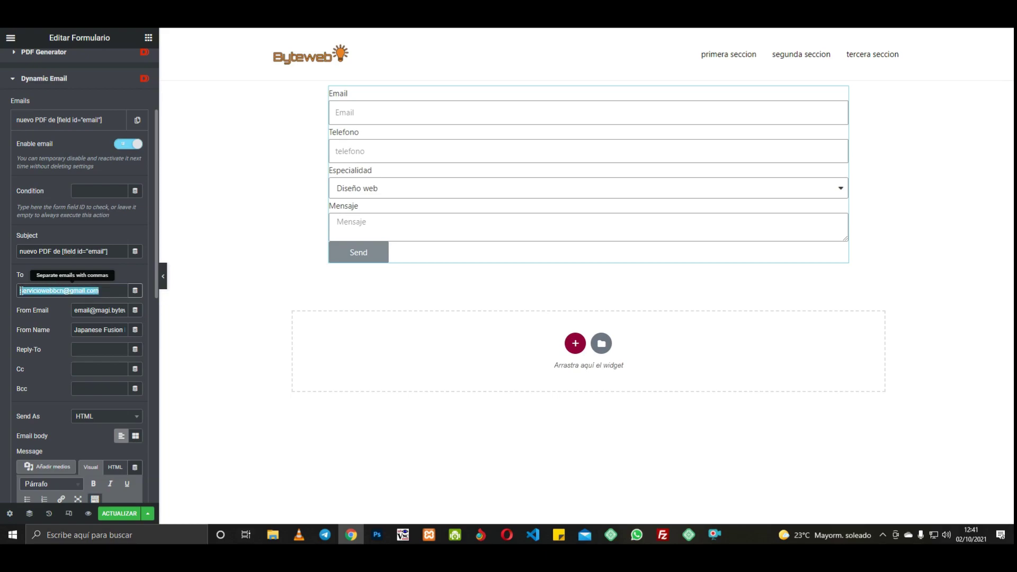
click(105, 291)
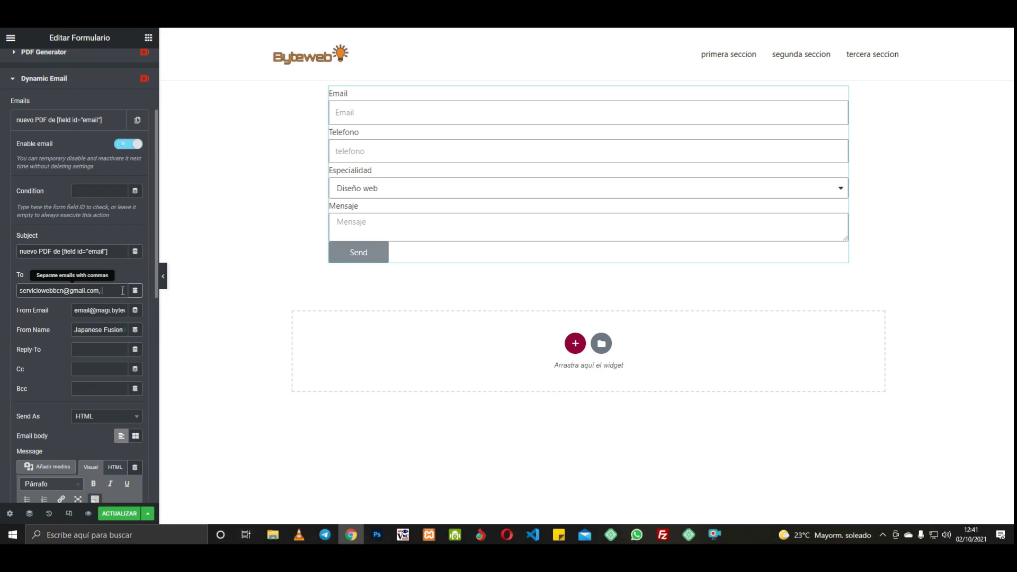
text([field id="email"])
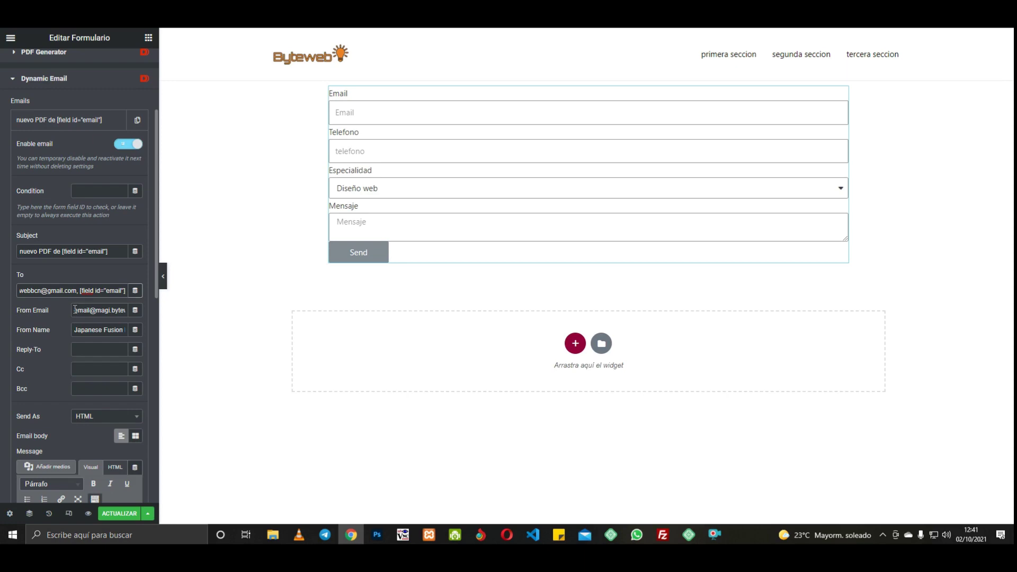
Step: Set From Email and Reply-To to [field id="email"] and clear the From Name
drag(75, 309, 126, 307)
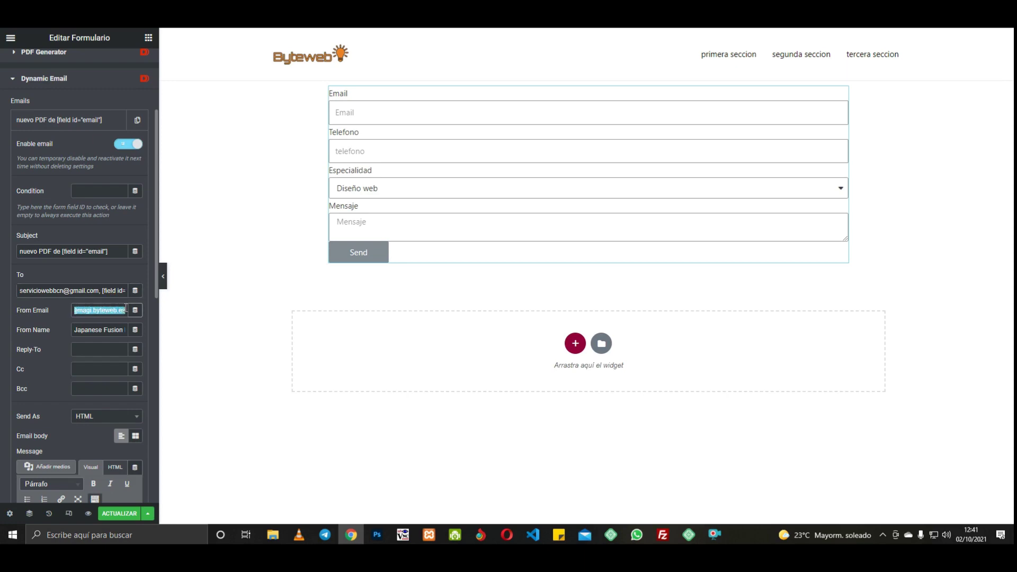
text([field id="email"])
drag(75, 329, 126, 326)
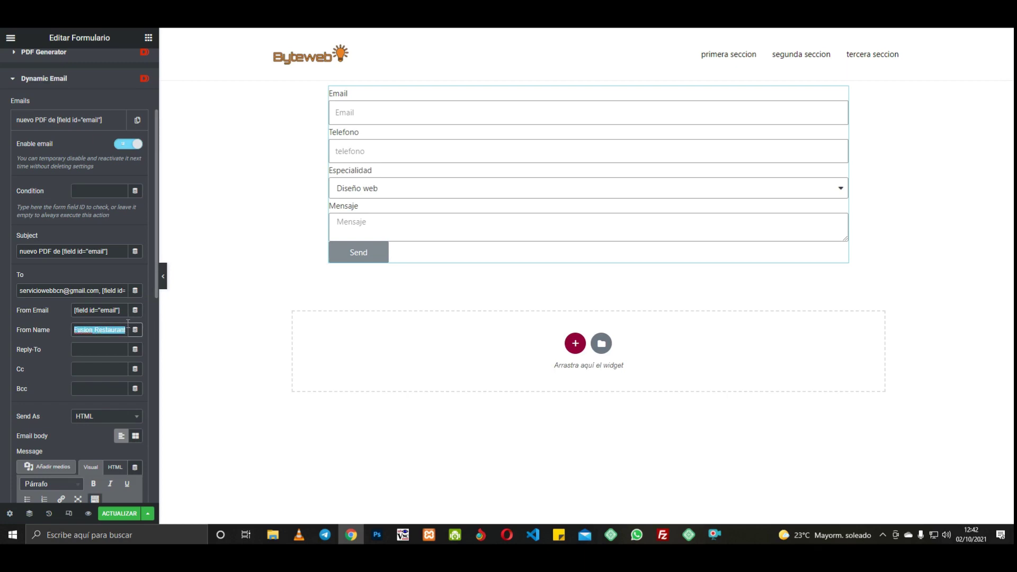
key(BackSpace)
click(86, 349)
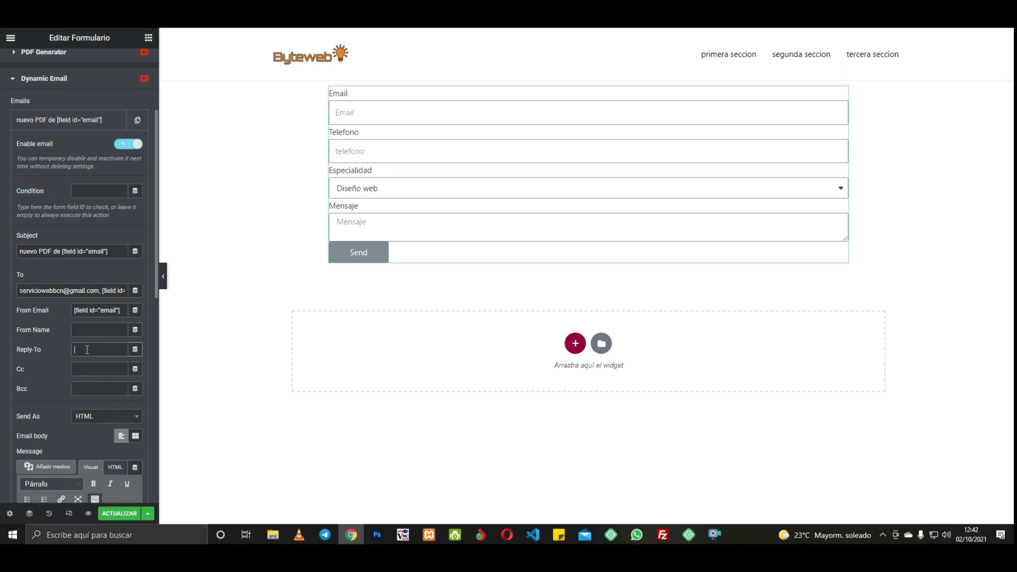
text([field id="email"])
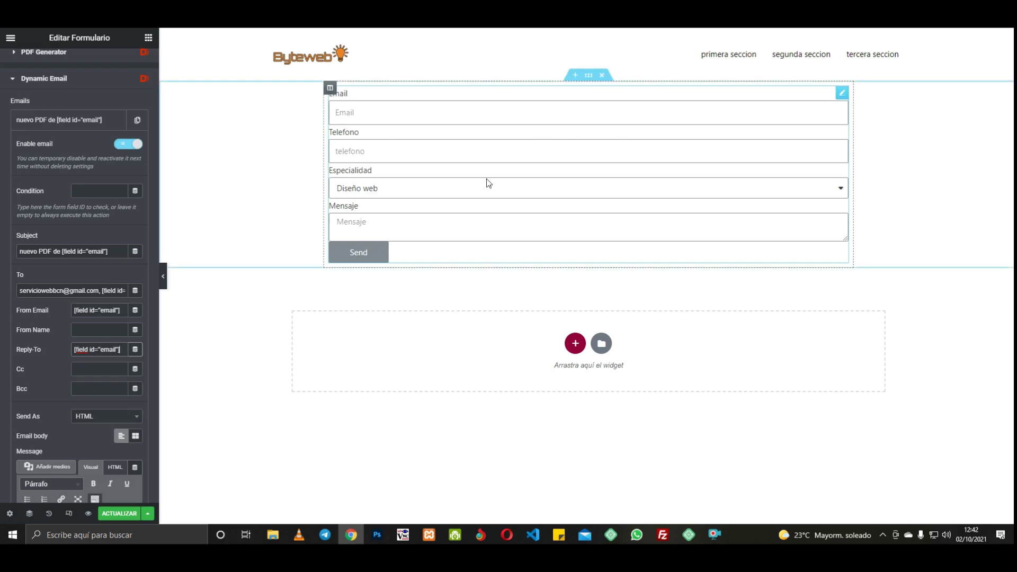
Step: Add [form:pdf] below [all-fields] in the email message body
scroll(155, 245, down, 8)
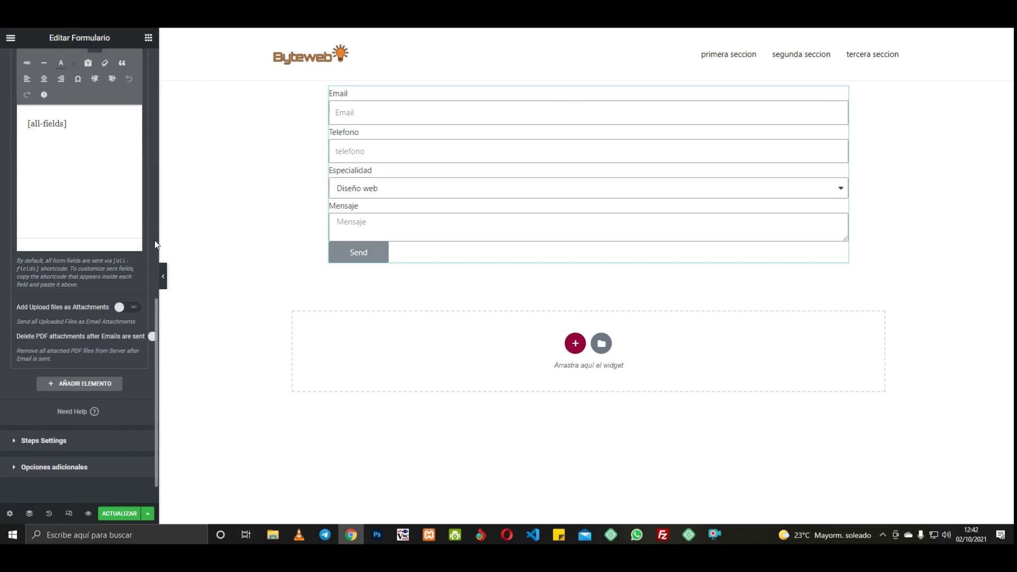
click(58, 137)
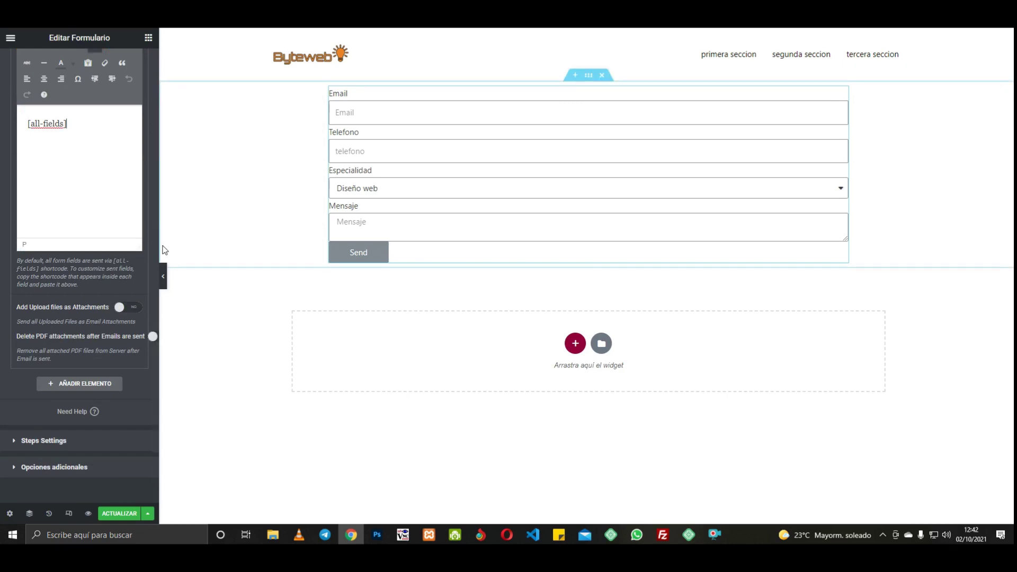
scroll(144, 176, up, 5)
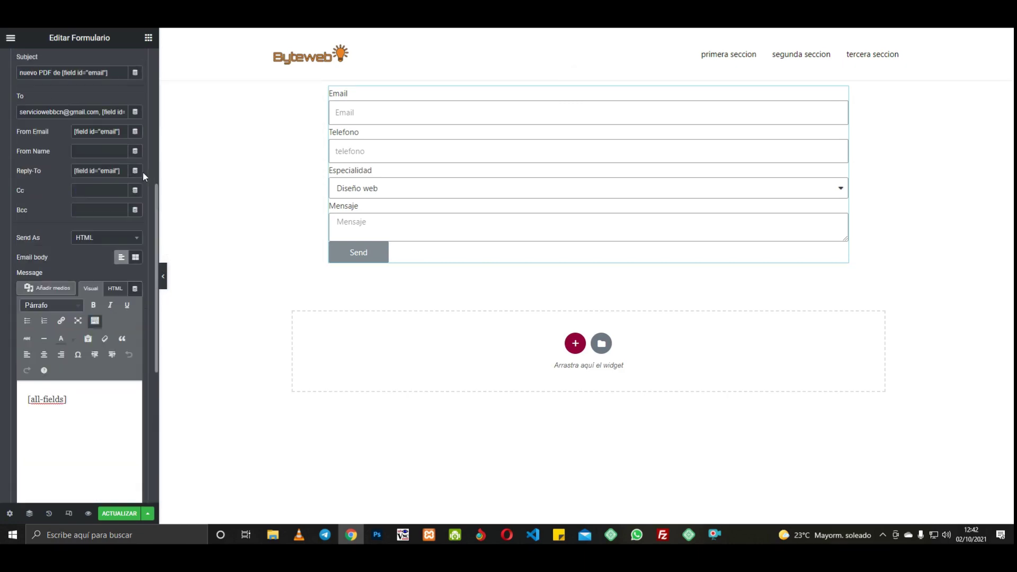
scroll(143, 176, down, 3)
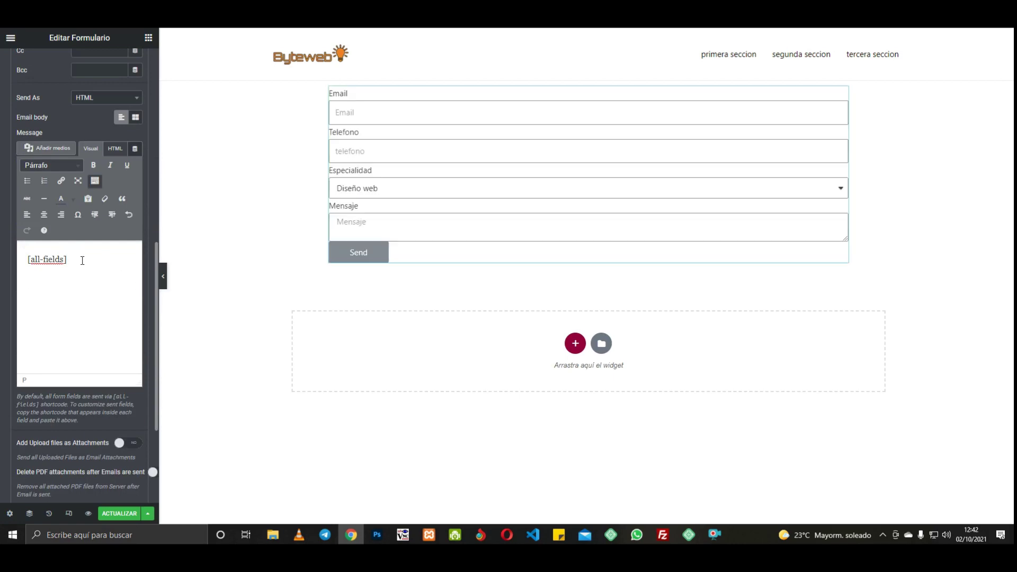
text([)
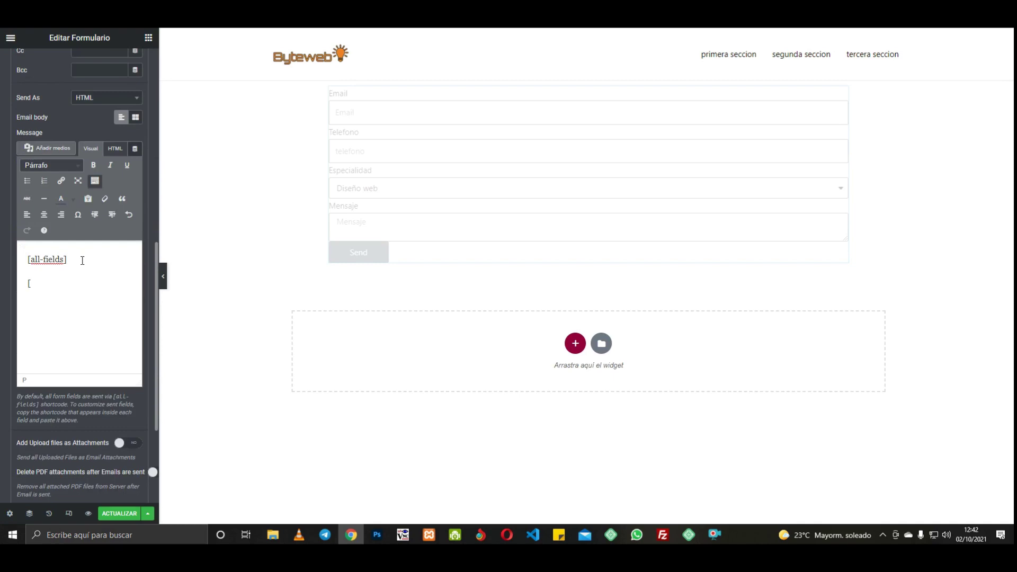
text(form)
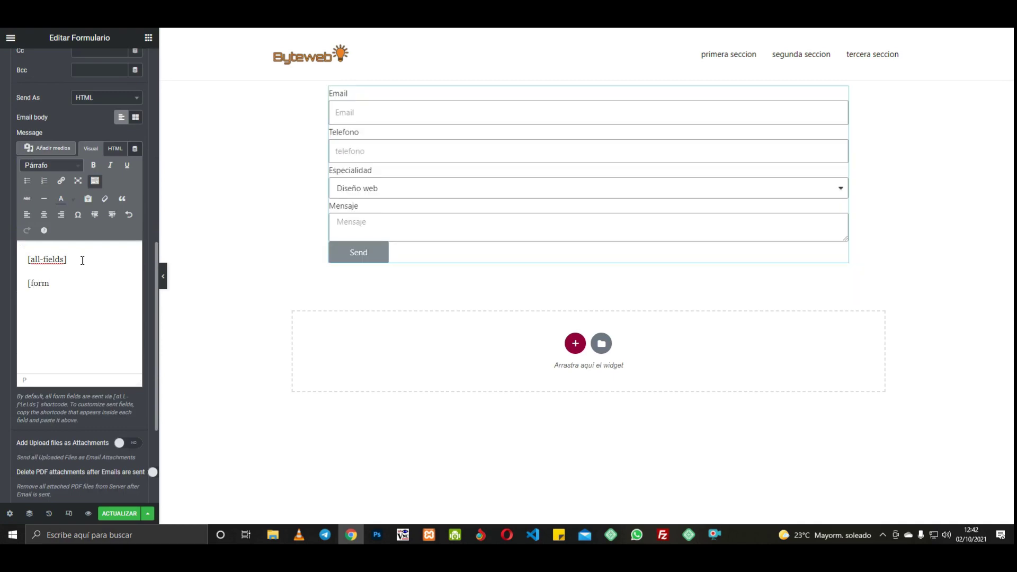
text(:pdf])
Step: Turn on Add Upload files as Attachments and update the page
scroll(84, 286, down, 3)
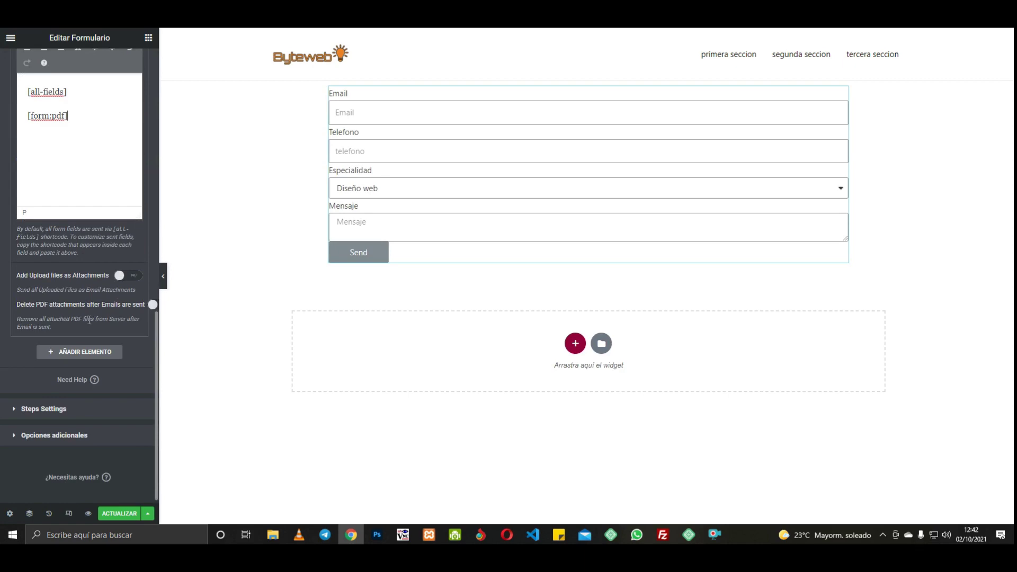
scroll(67, 321, up, 1)
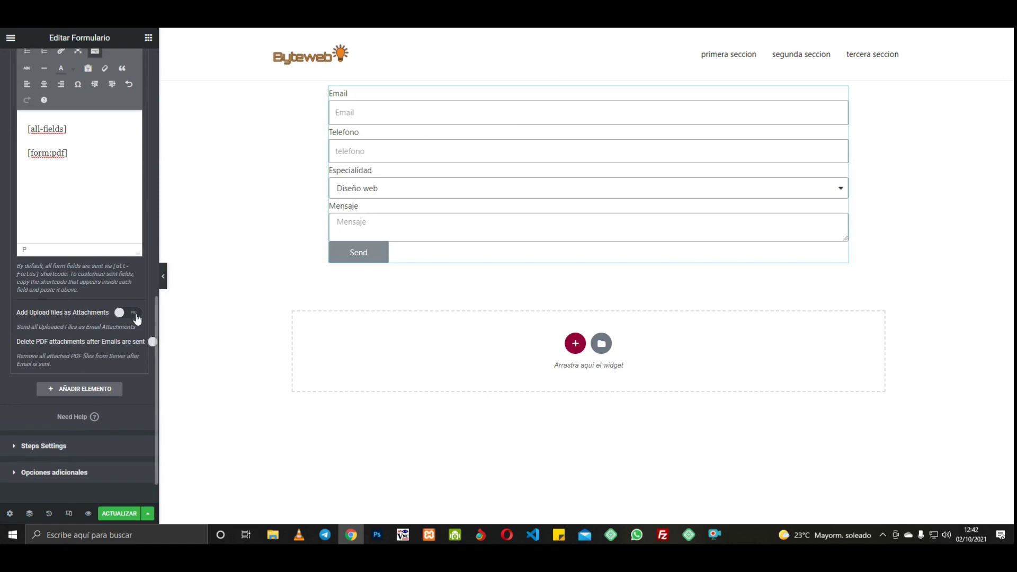
click(136, 315)
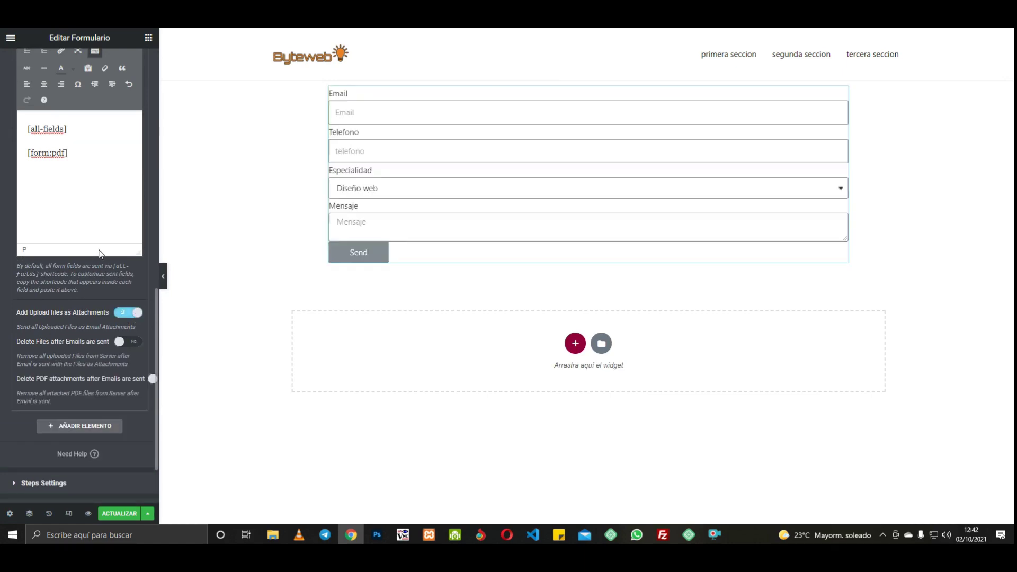
click(125, 513)
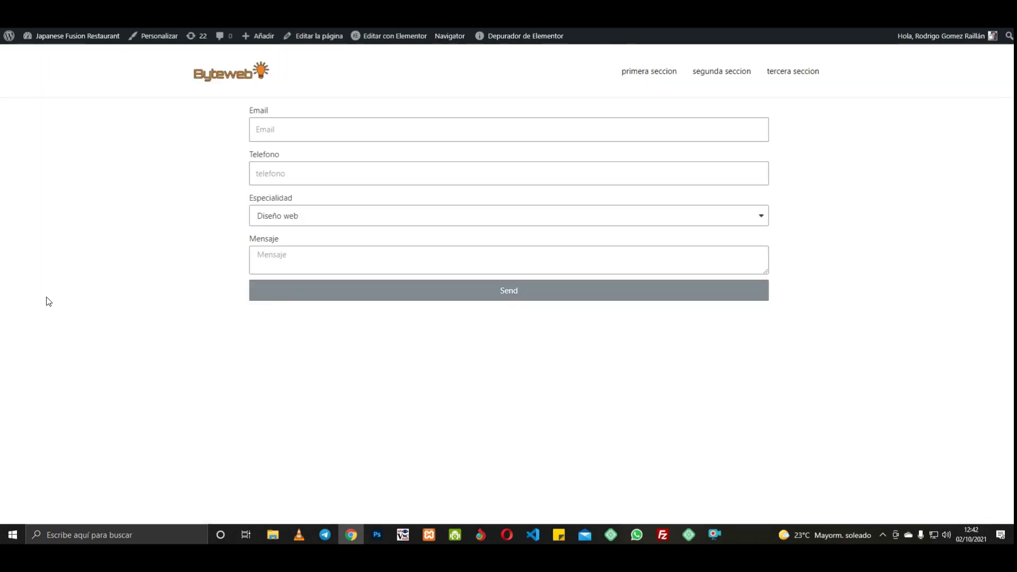
Step: Enter a test e-mail address and phone number in the Email and Telefono fields
click(327, 128)
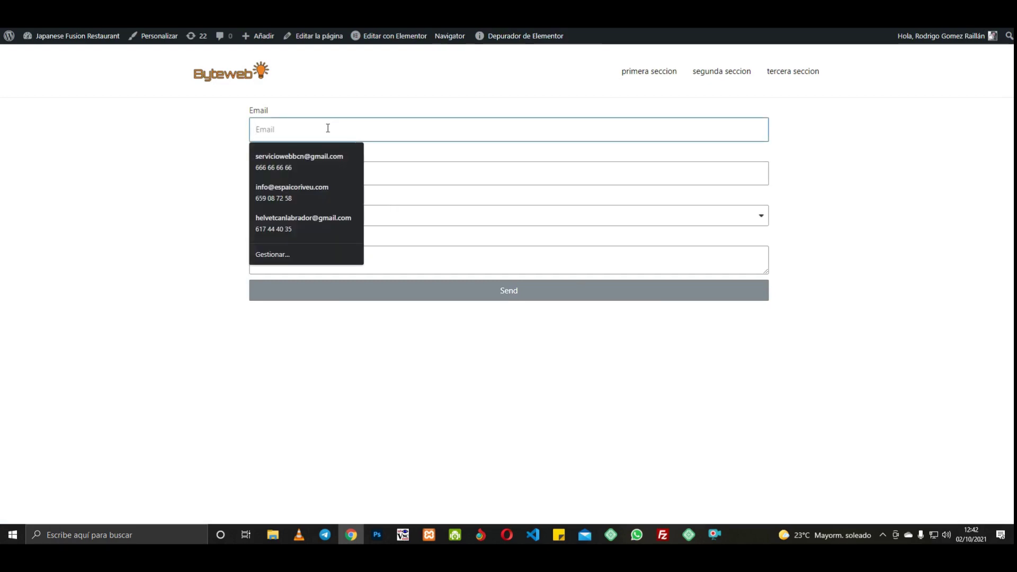
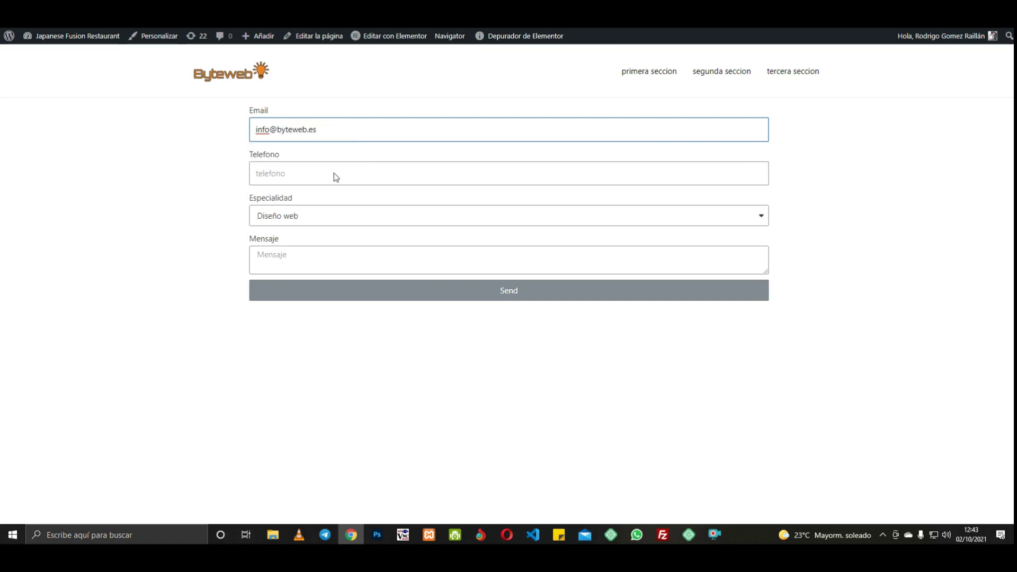
click(334, 174)
text(6666)
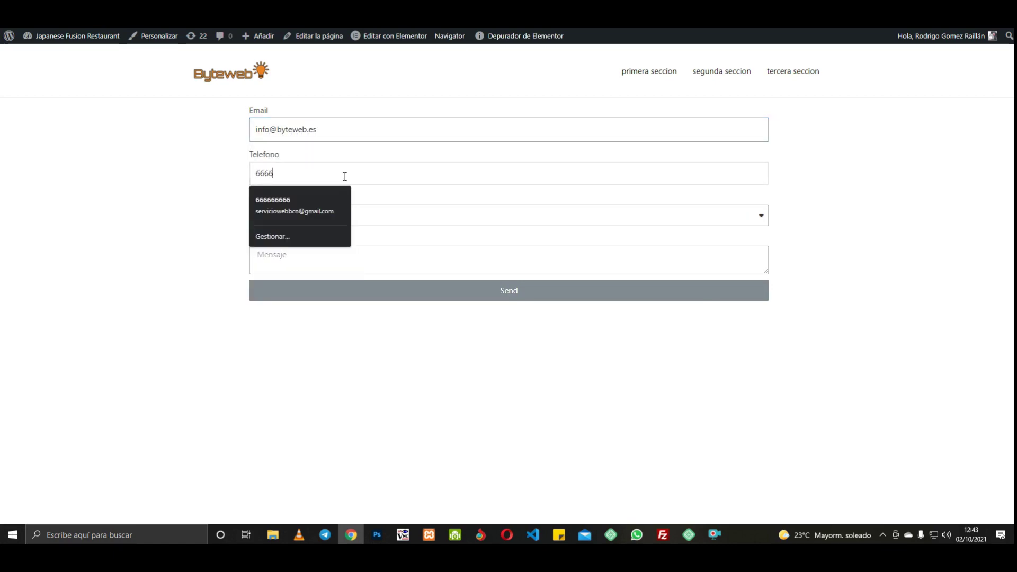
text(66666)
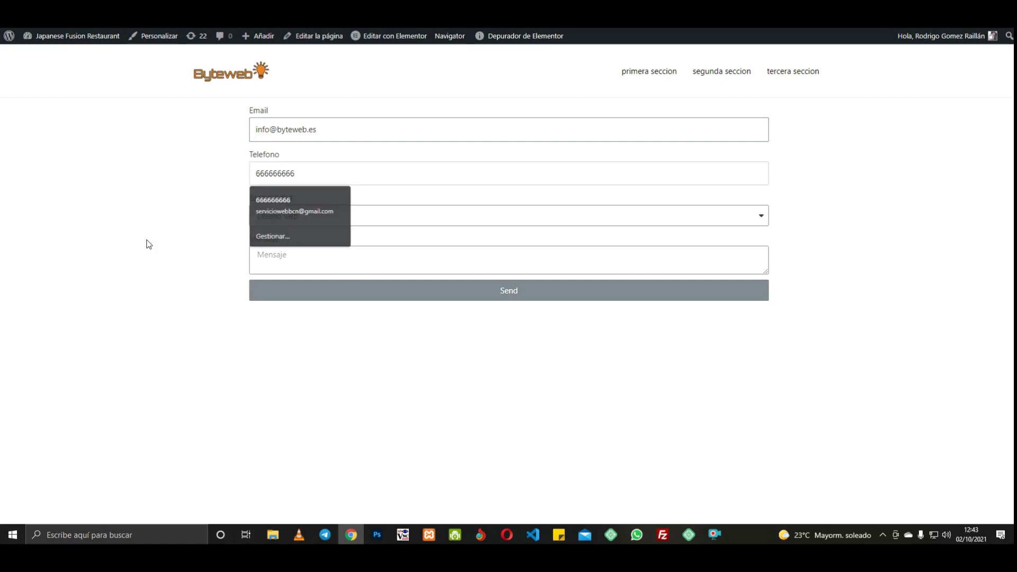
Step: Choose Seo as Especialidad, write 'este es un correo de prueba para mandar pdf' and send
click(145, 242)
click(338, 218)
click(297, 250)
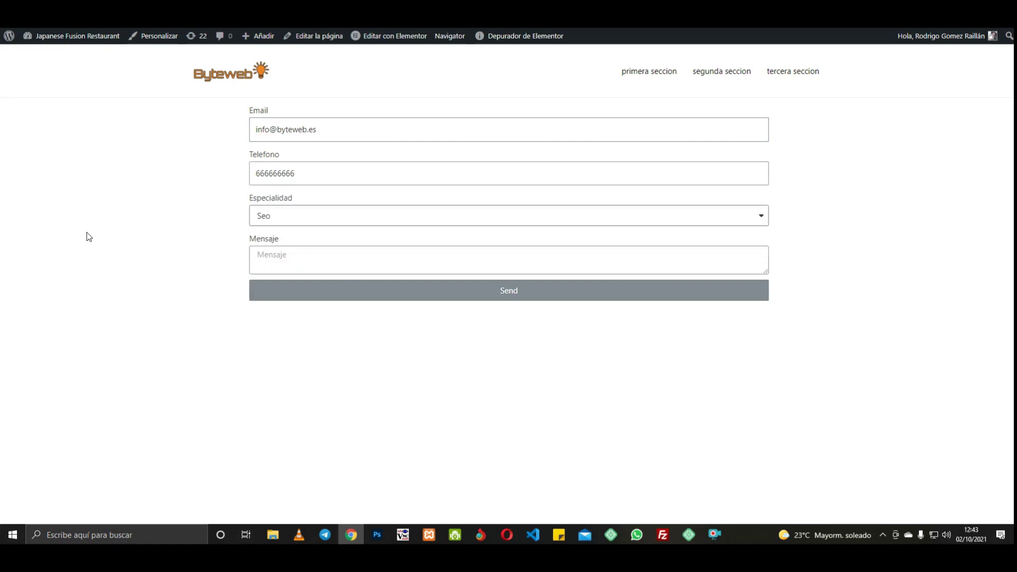
click(288, 259)
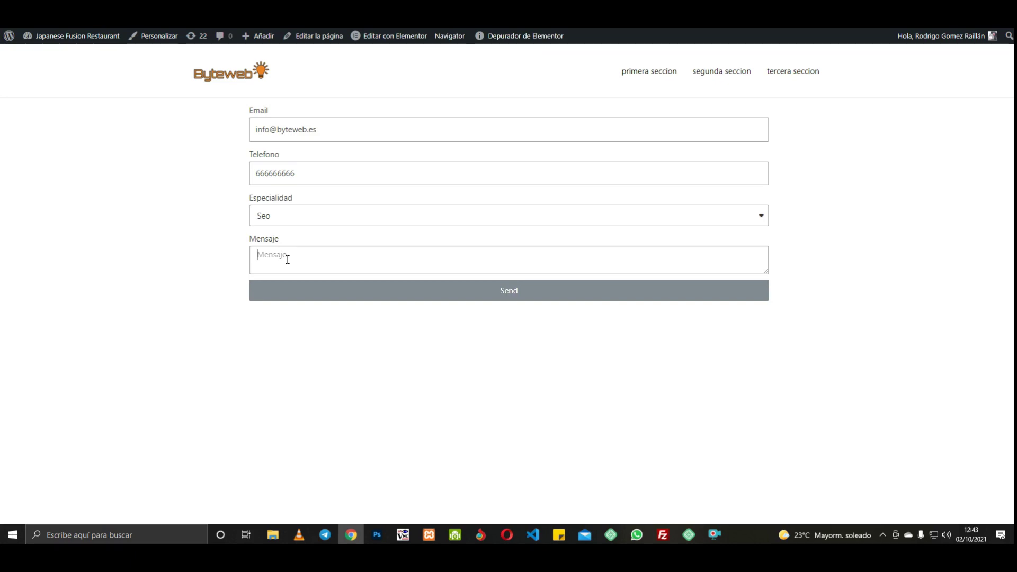
text(este es )
text(un correo de p)
text(ur)
text(eba p)
key(BackSpace)
key(BackSpace)
key(BackSpace)
key(BackSpace)
key(BackSpace)
text(ueba para mandar p)
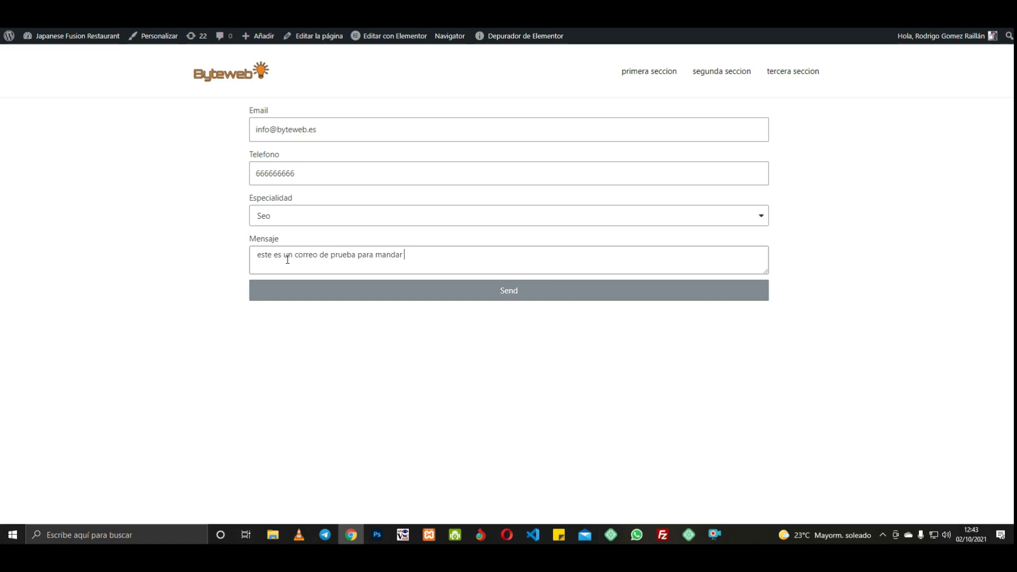
text(df)
click(462, 295)
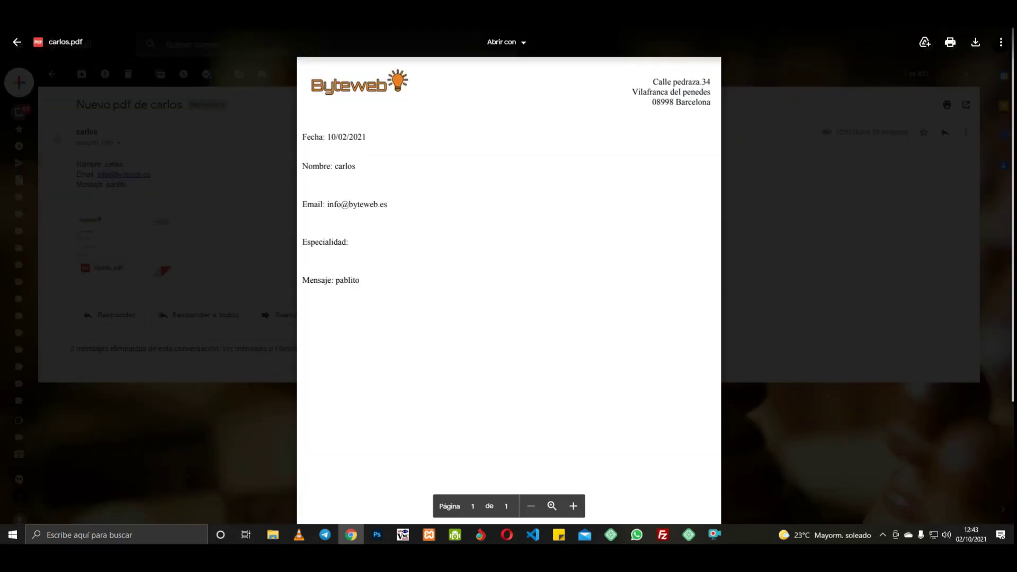
Step: Close the old carlos.pdf preview and open the newest PDF email from the Gmail inbox
click(878, 199)
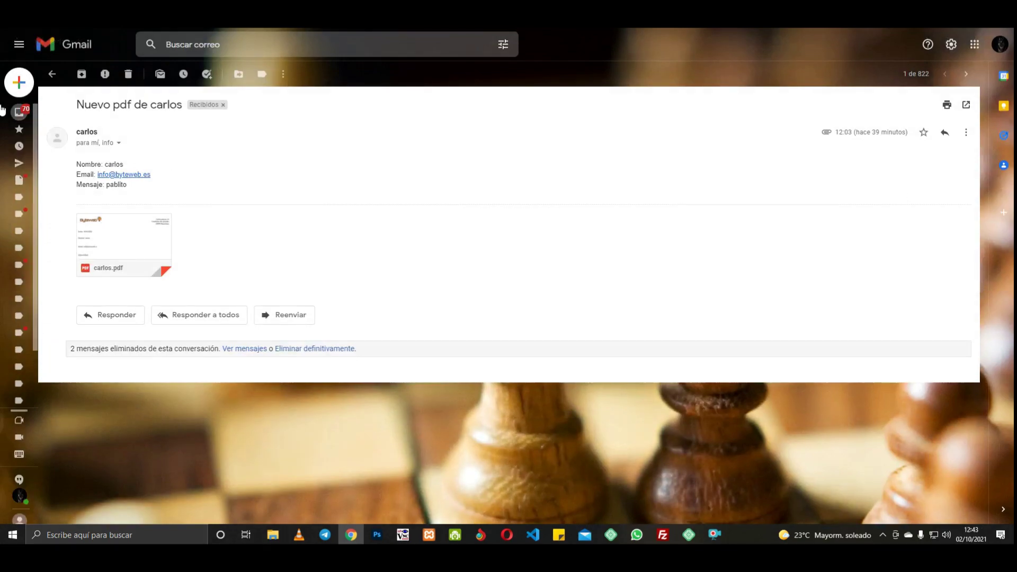
click(56, 112)
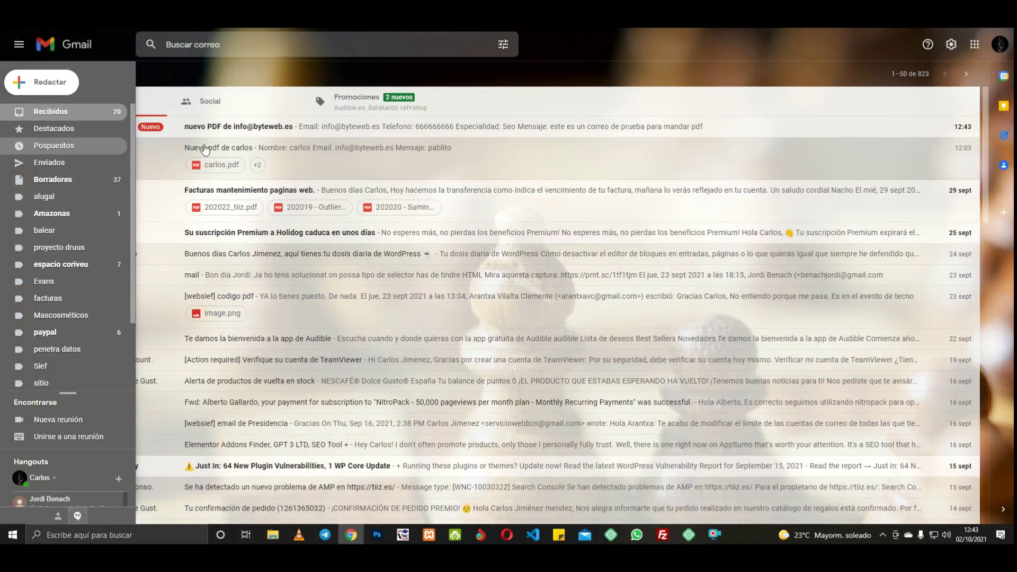
click(294, 128)
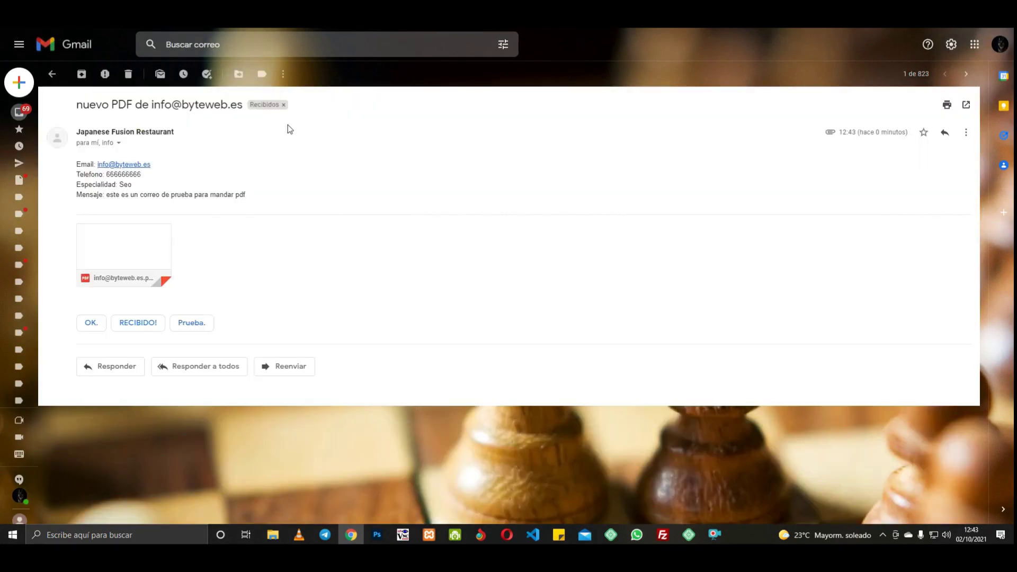
Step: Check the new email in webmail, then preview its attached generated PDF in Gmail
mouse_move(141, 254)
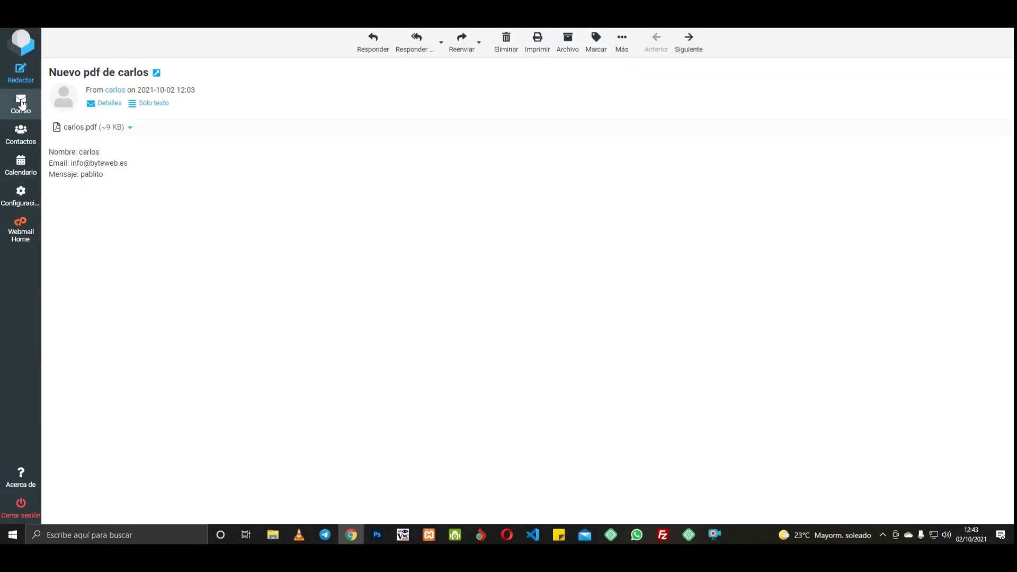
click(21, 103)
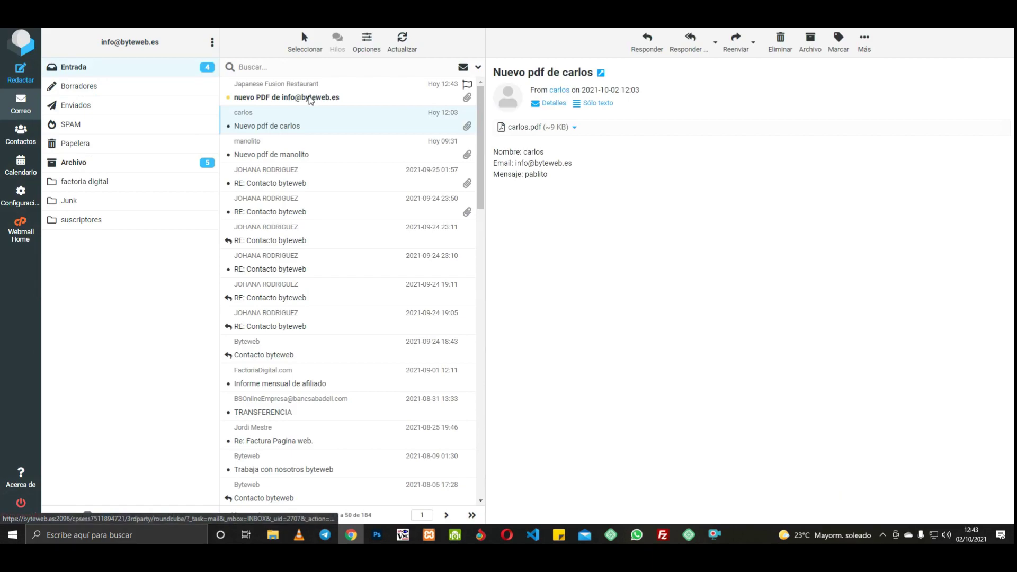
double_click(310, 98)
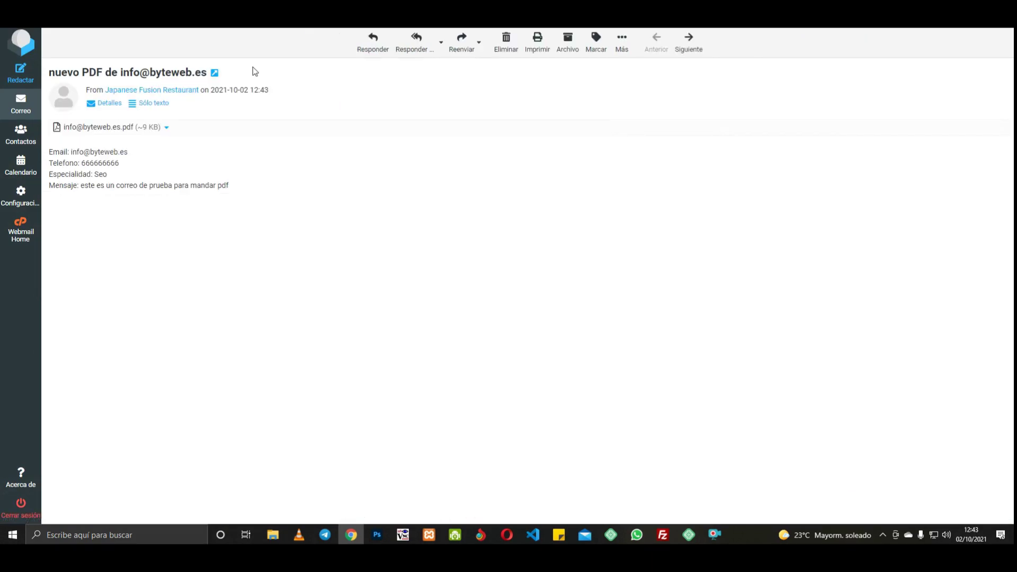
click(328, 14)
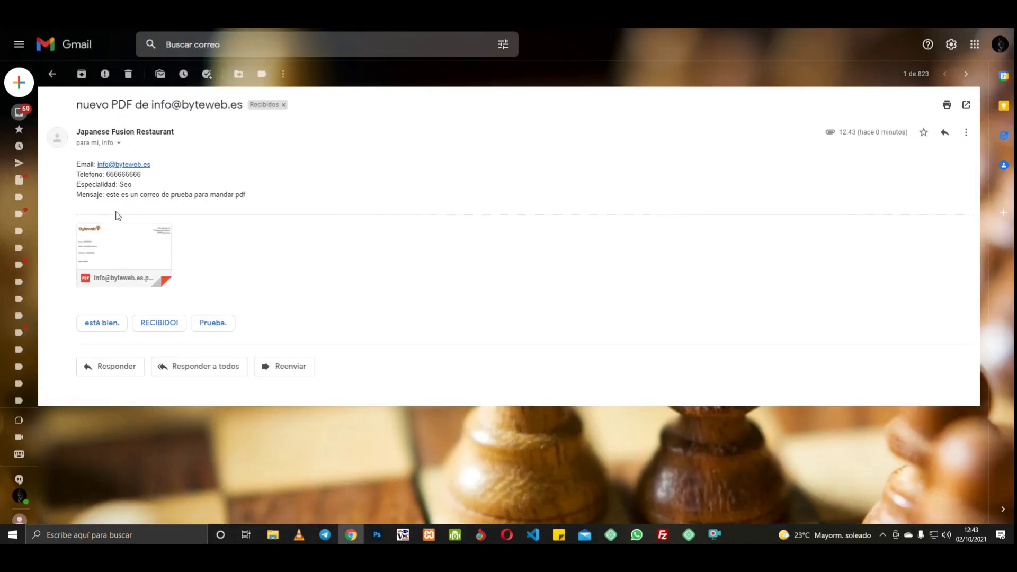
click(119, 248)
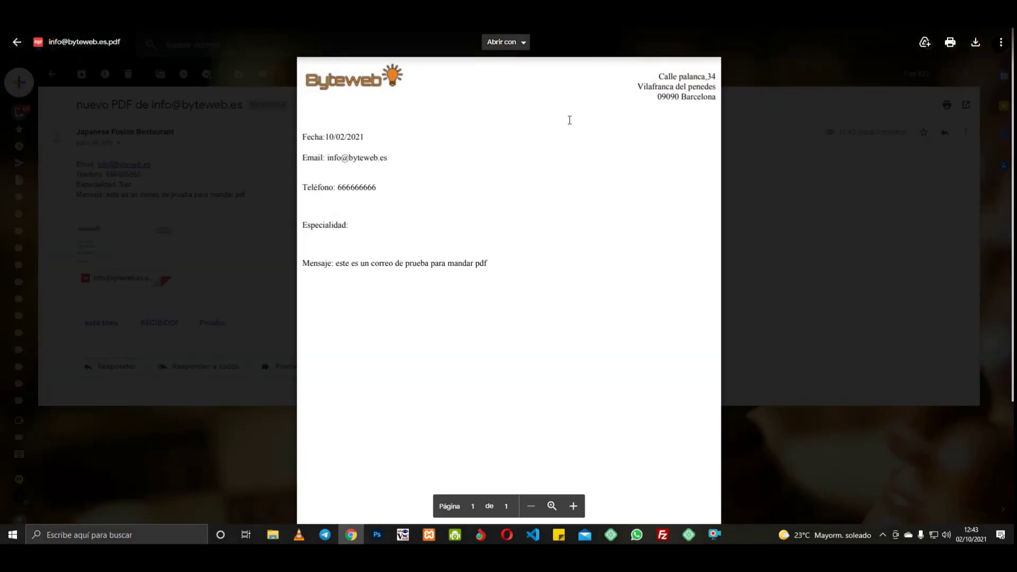